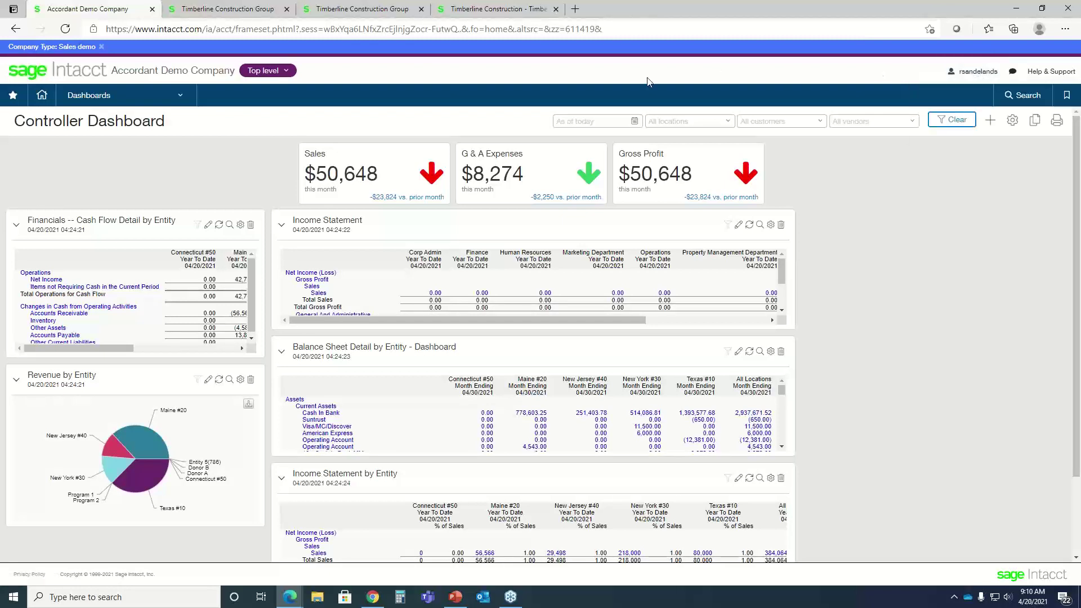
View the Projects and Project Performance dashboards of Timberline Construction Group, ending back on the Accordant Demo Company dashboard
click(111, 99)
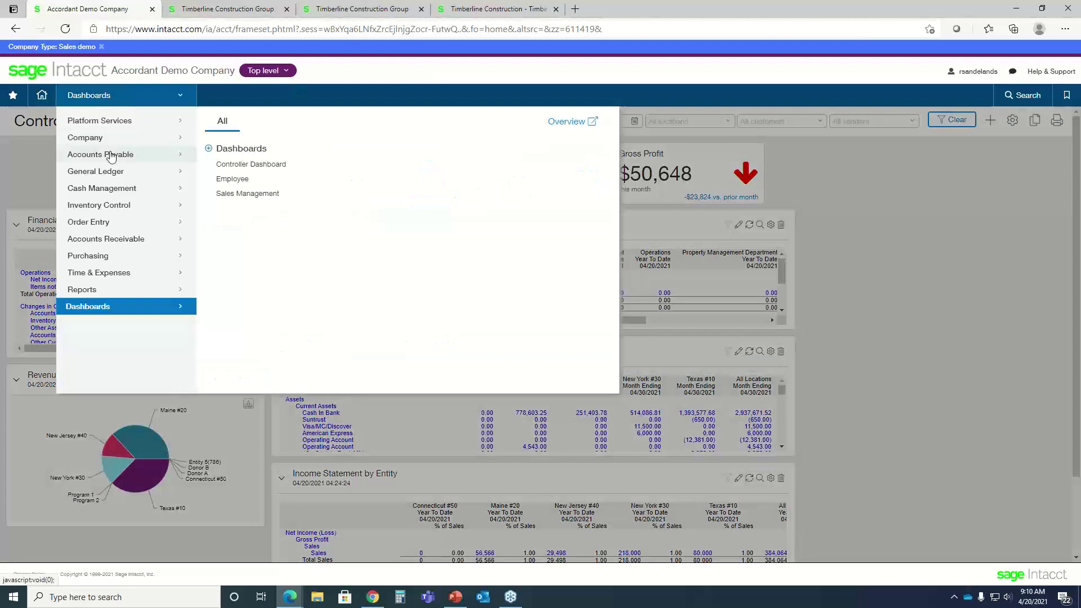
click(159, 89)
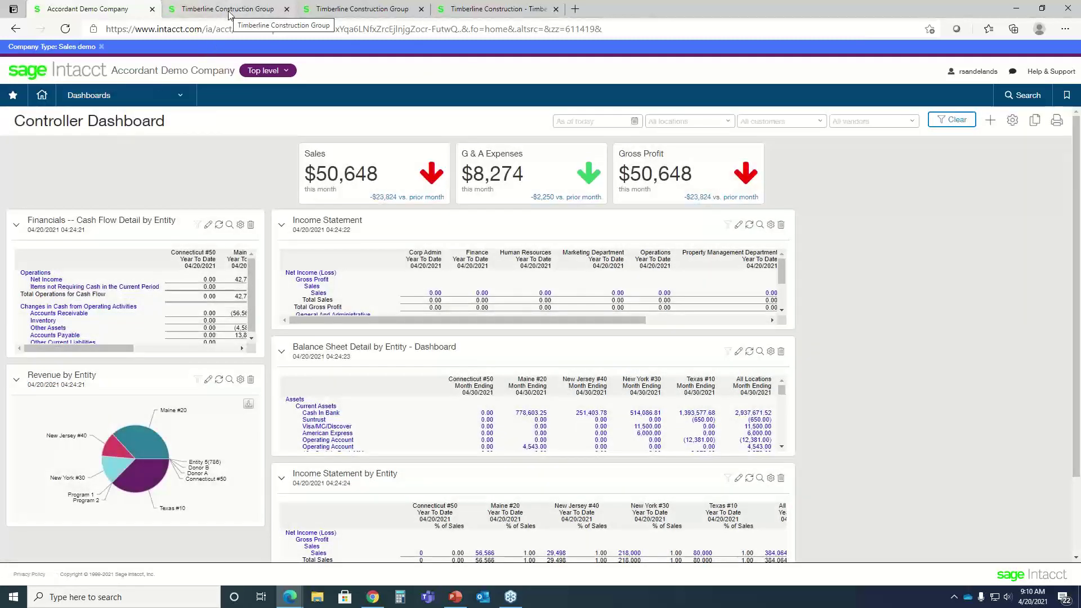
click(199, 11)
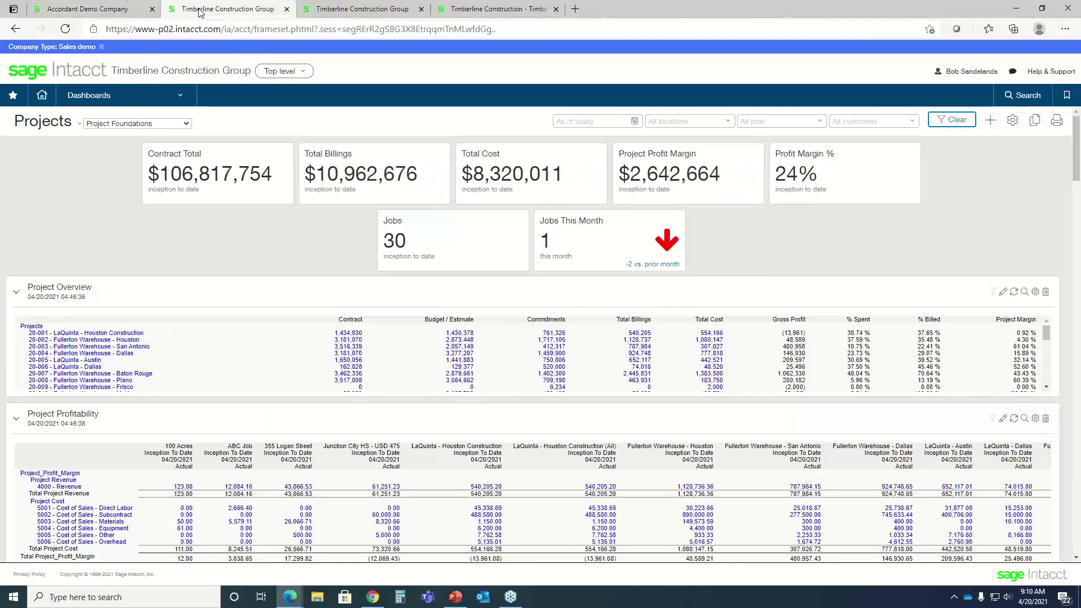
click(354, 9)
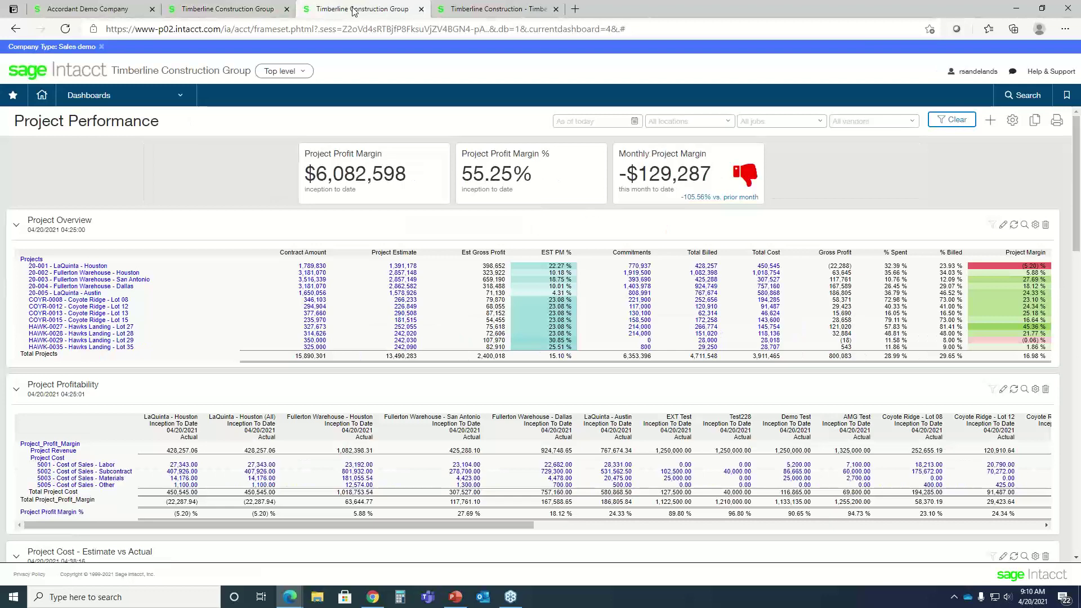
click(237, 11)
click(133, 11)
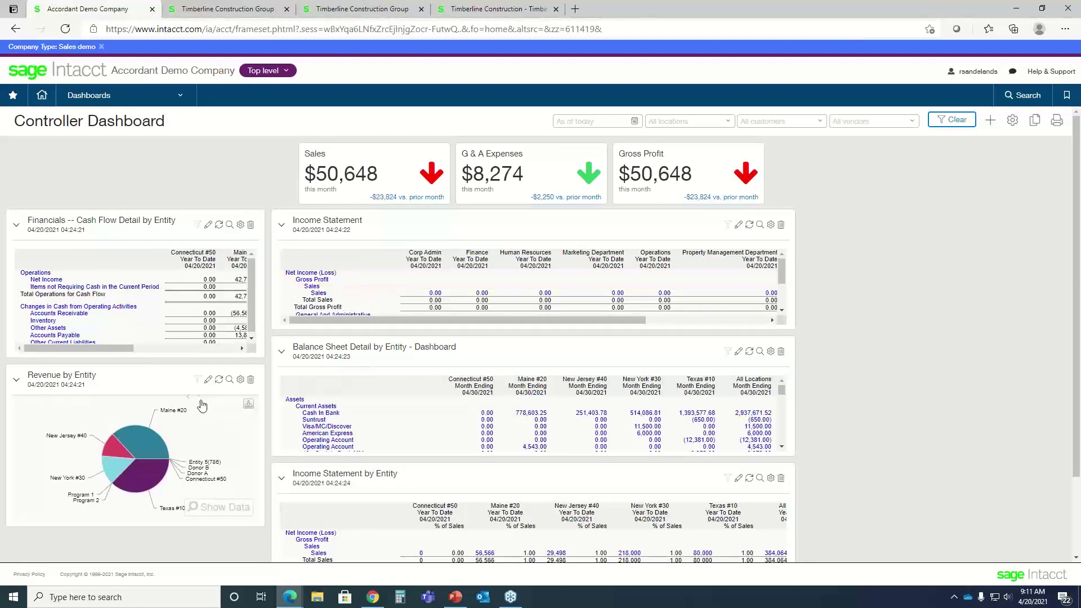
Examine the Revenue by Entity chart and the list of entities available from the top level, leaving the entity unchanged
mouse_move(107, 439)
mouse_move(157, 441)
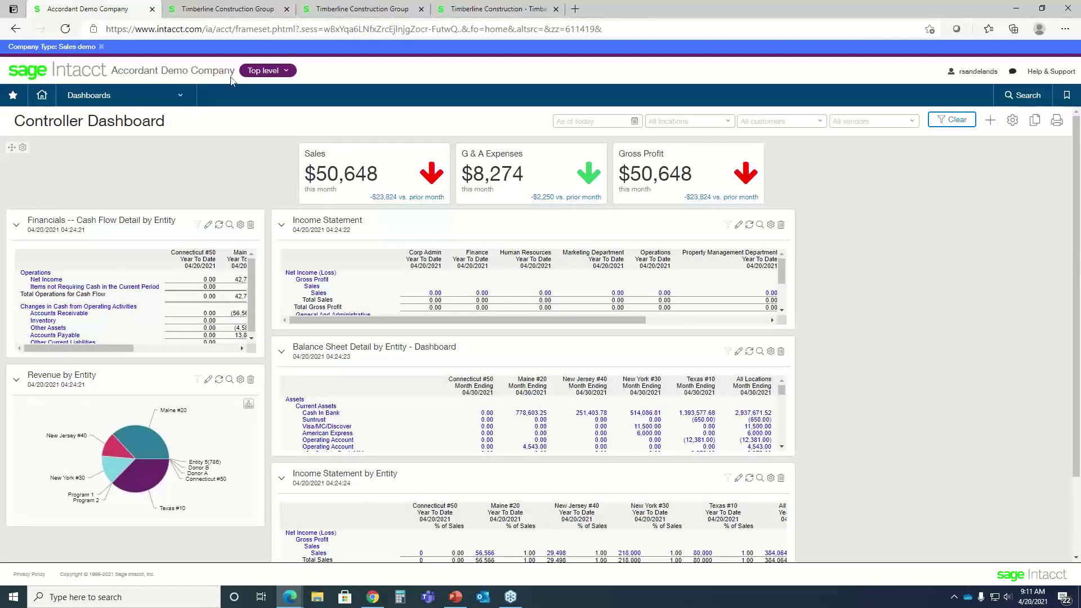
click(287, 72)
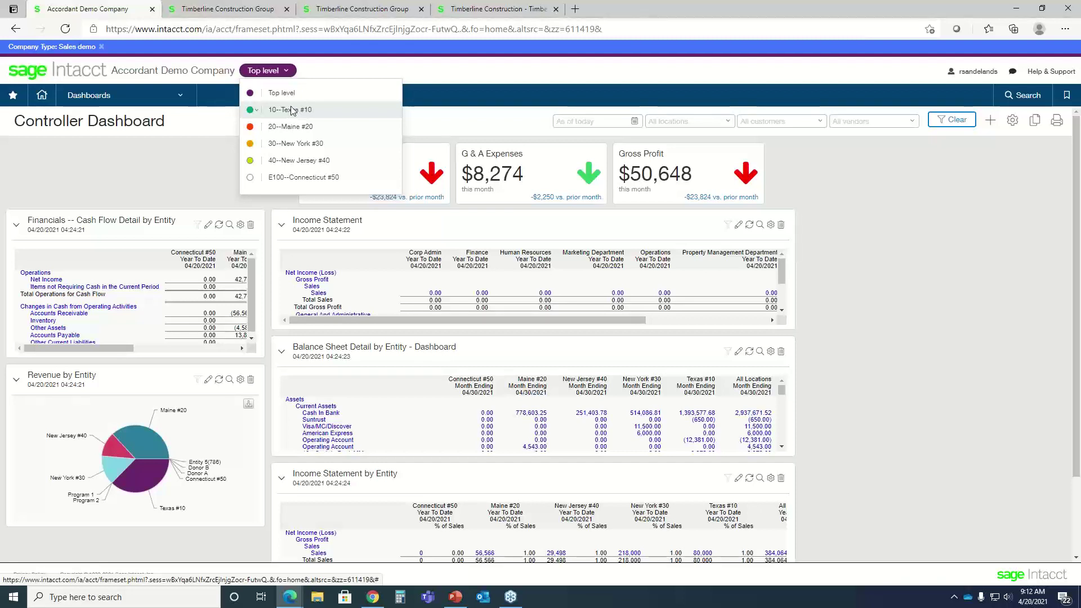
click(320, 71)
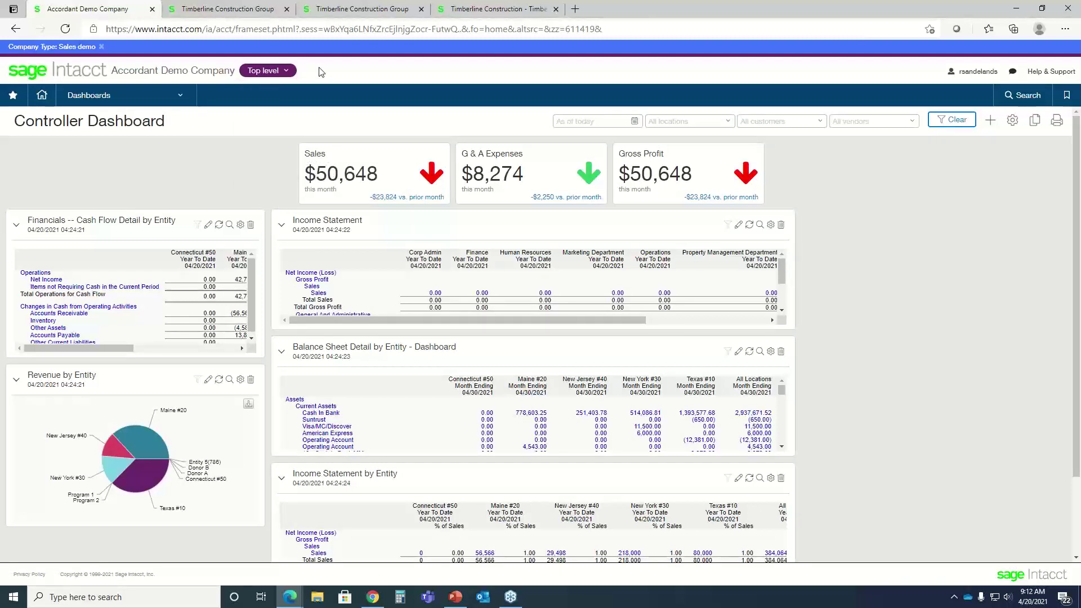
Filter the Controller Dashboard to the location 10--Texas #10
click(729, 125)
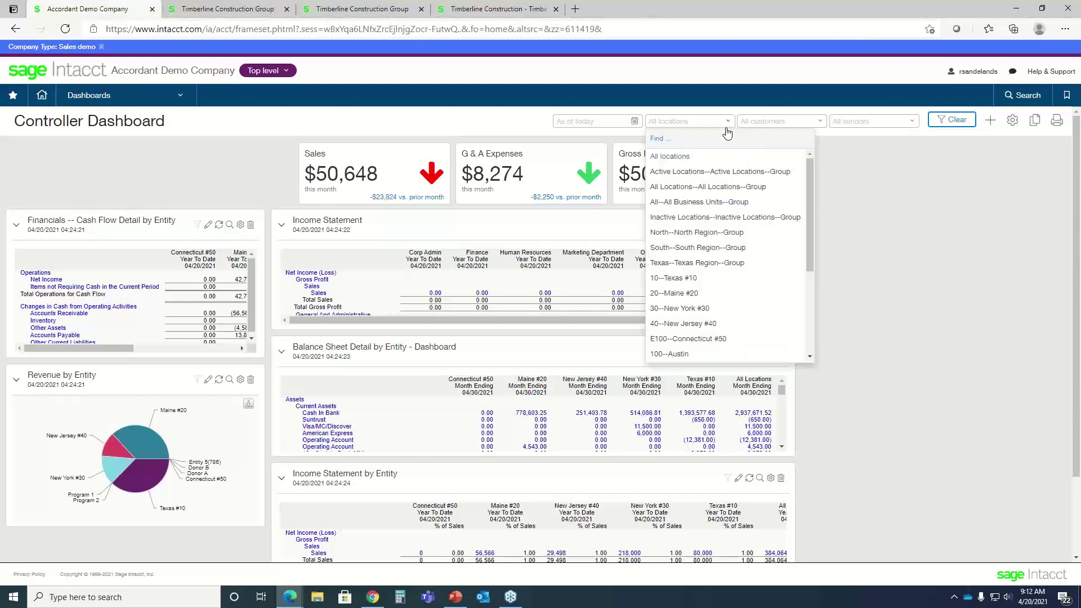
click(692, 277)
click(948, 123)
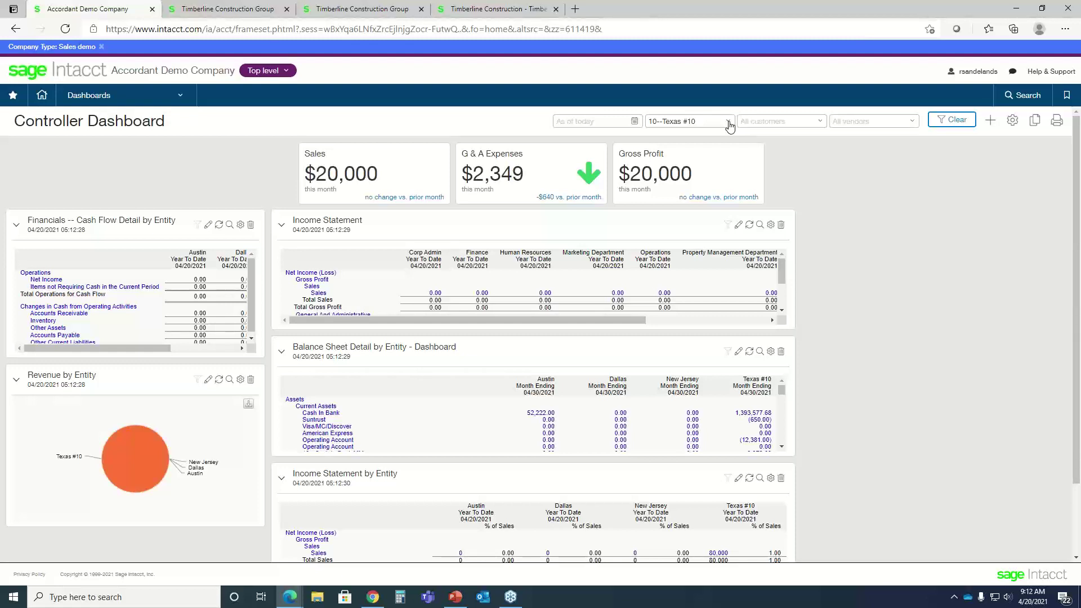
Switch the Controller Dashboard's location filter to 20--Maine #20 and apply it
click(728, 122)
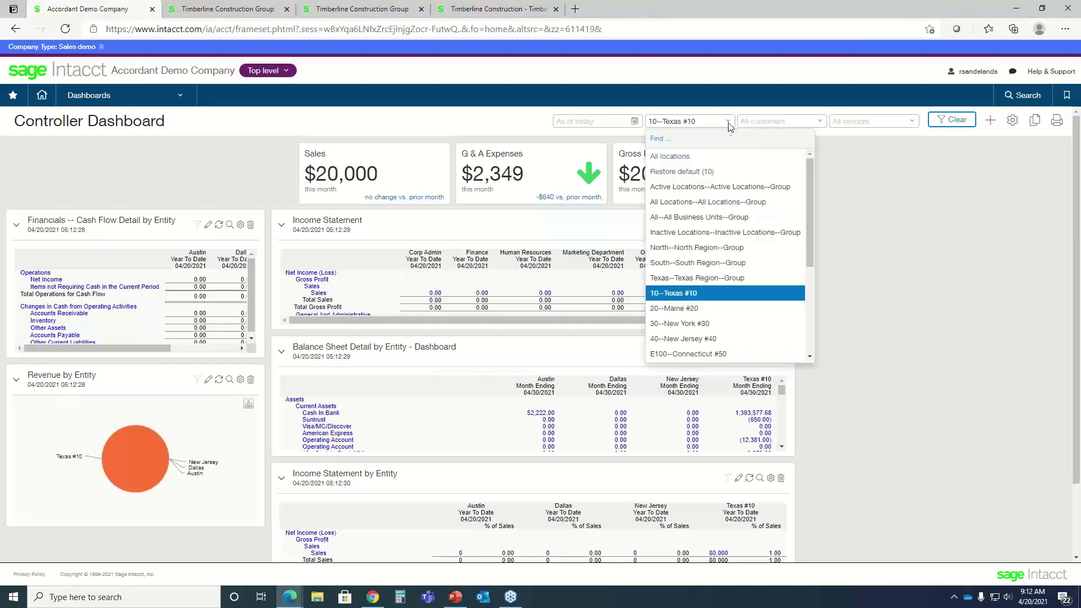
click(687, 307)
click(944, 123)
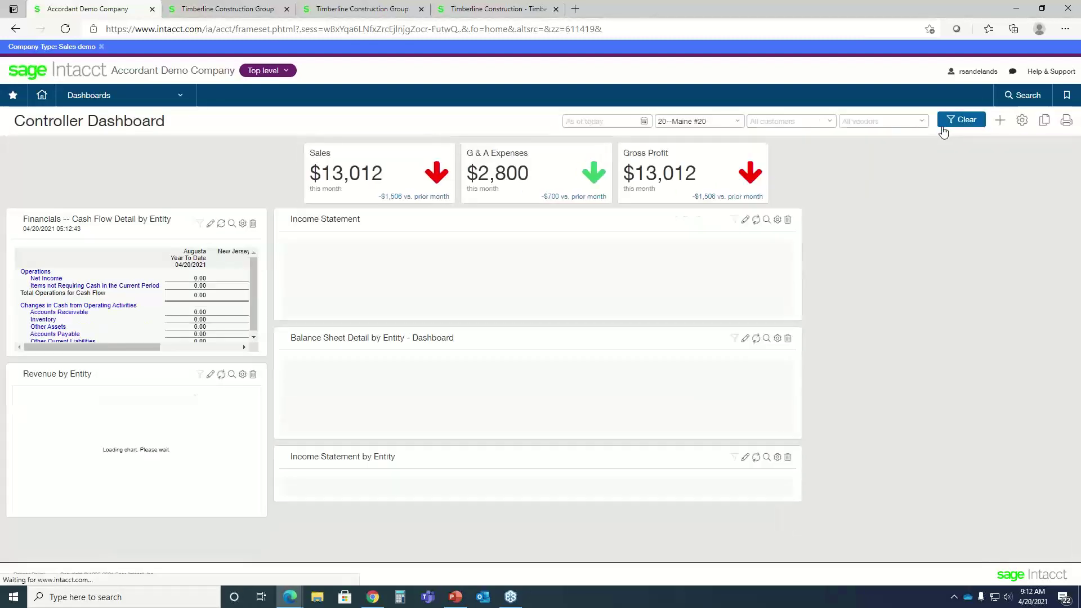
Apply the North--North Region group as the Controller Dashboard's location filter
click(727, 123)
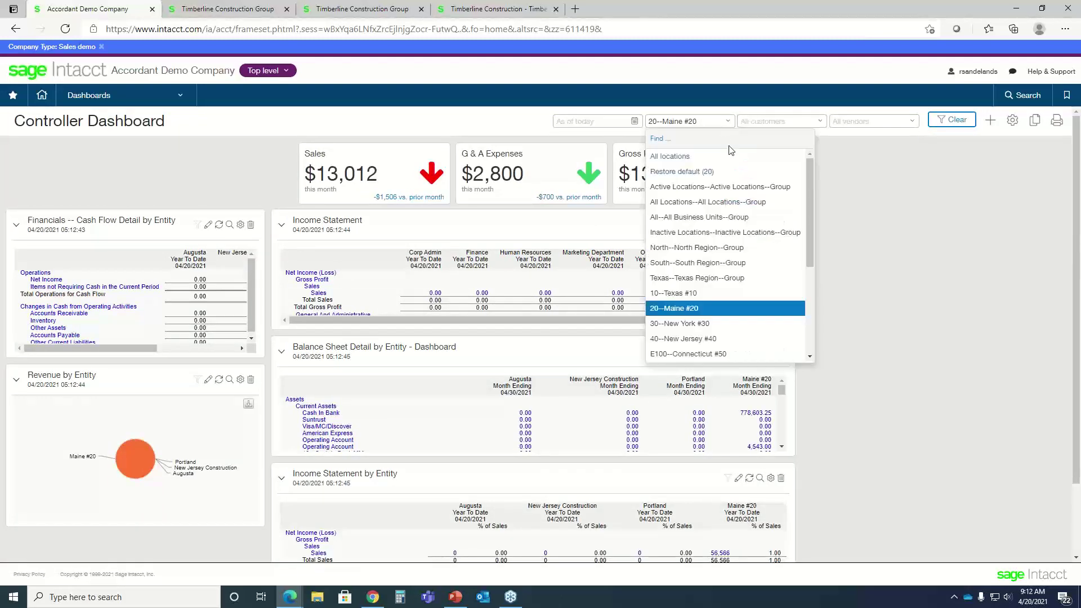
click(725, 248)
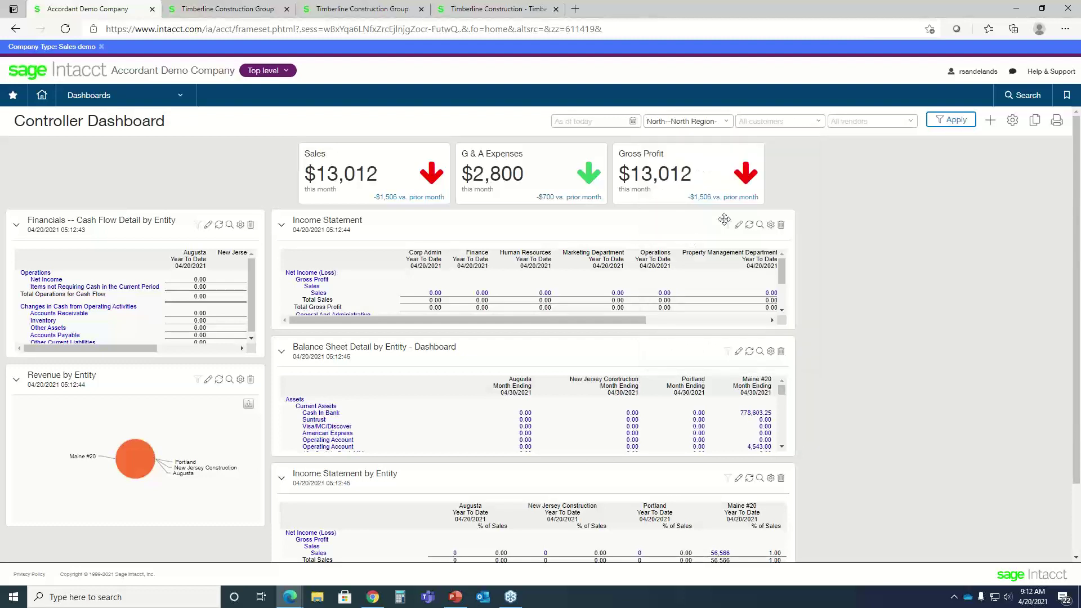
click(951, 120)
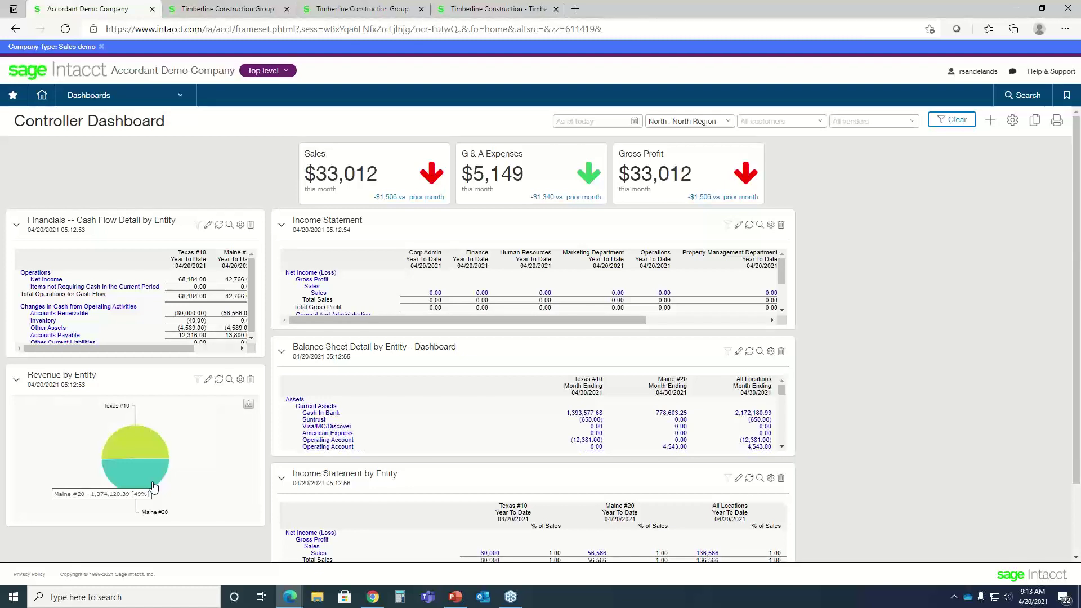
Clear the dashboard's location filter and apply an as-of date of 12/31/2020
click(949, 124)
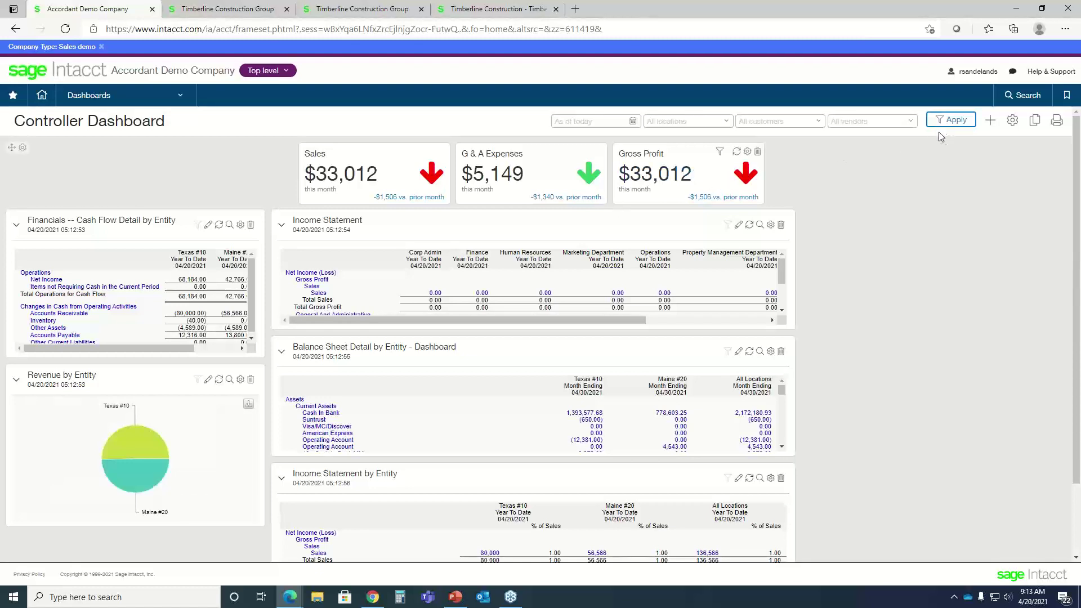
click(630, 126)
click(561, 138)
click(561, 138)
click(560, 138)
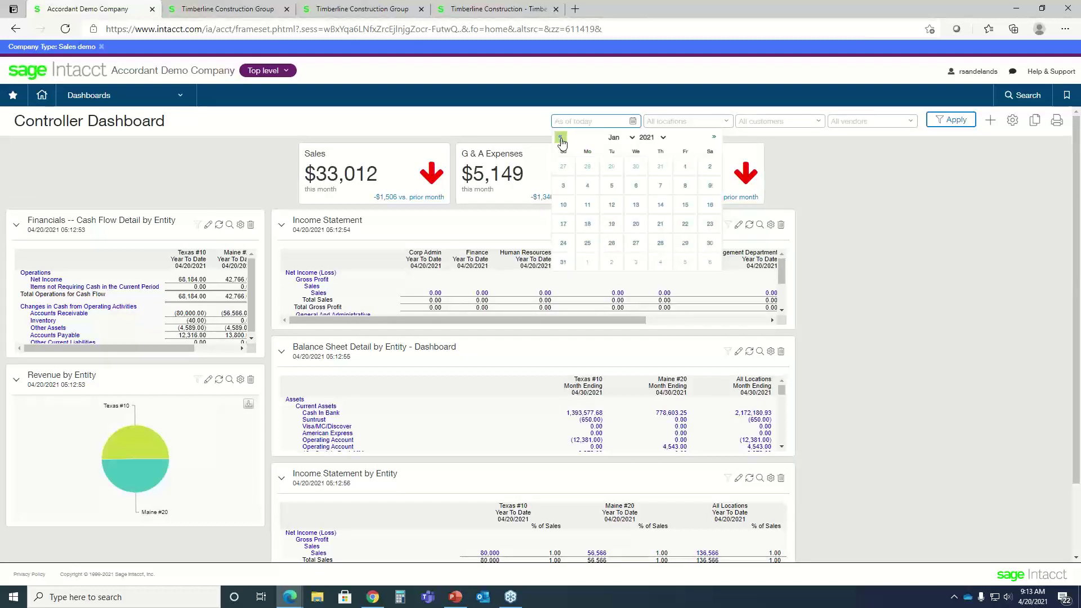
click(561, 138)
click(659, 243)
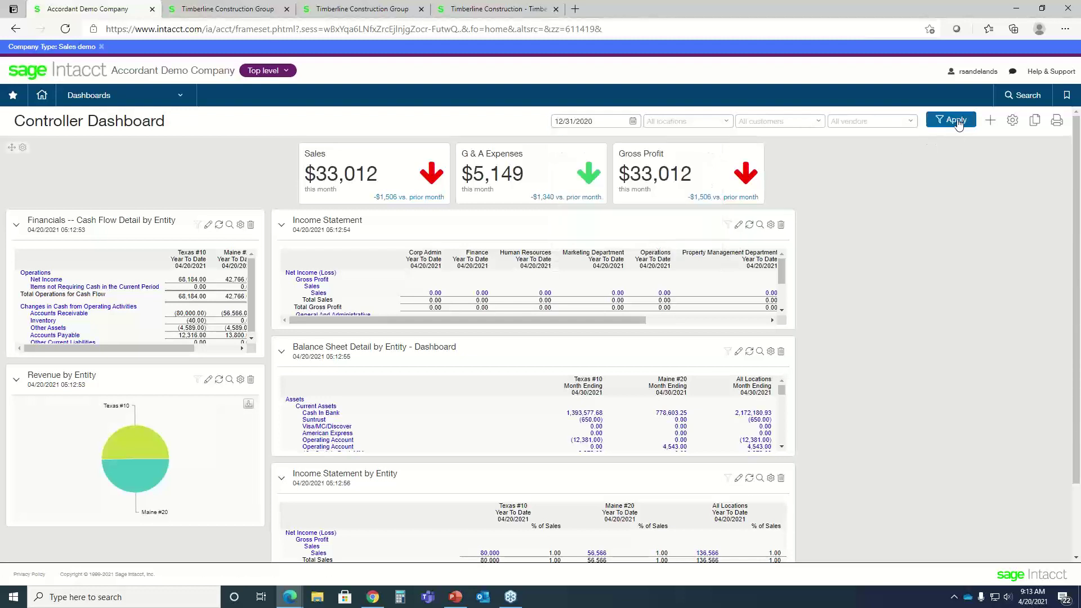
click(962, 124)
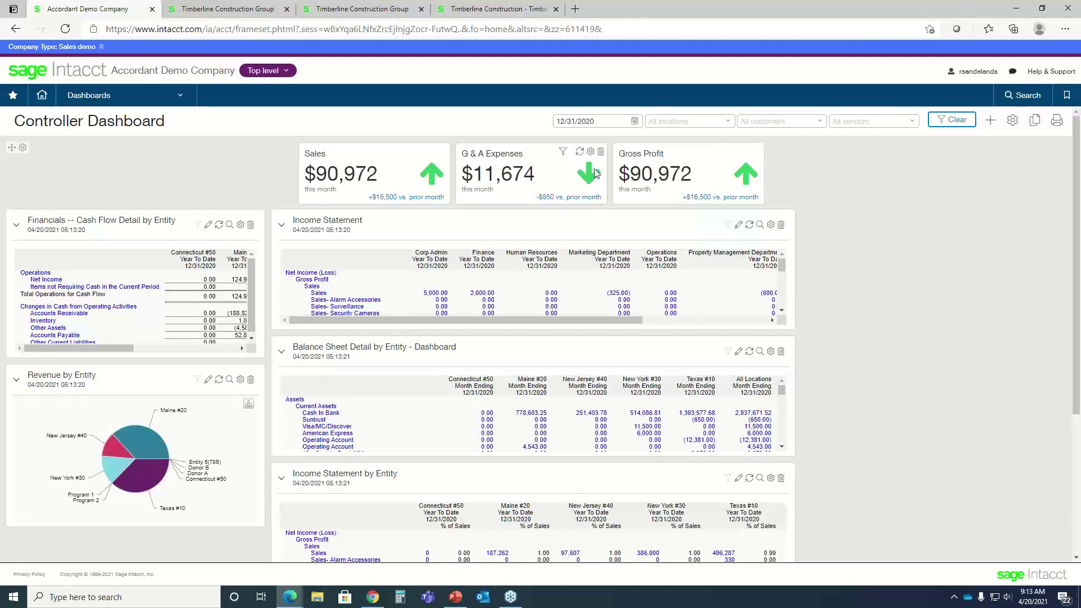
Drill down from G & A Expenses to the 11/30/2020 Benefits- Health Insurance ledger entries, and close both report windows
mouse_move(508, 172)
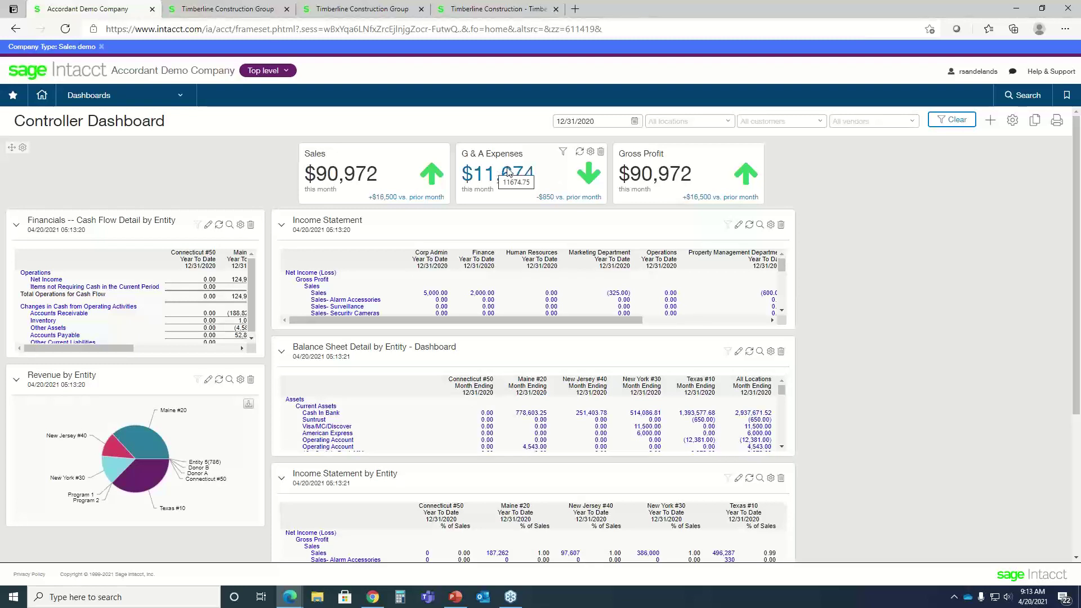
click(508, 172)
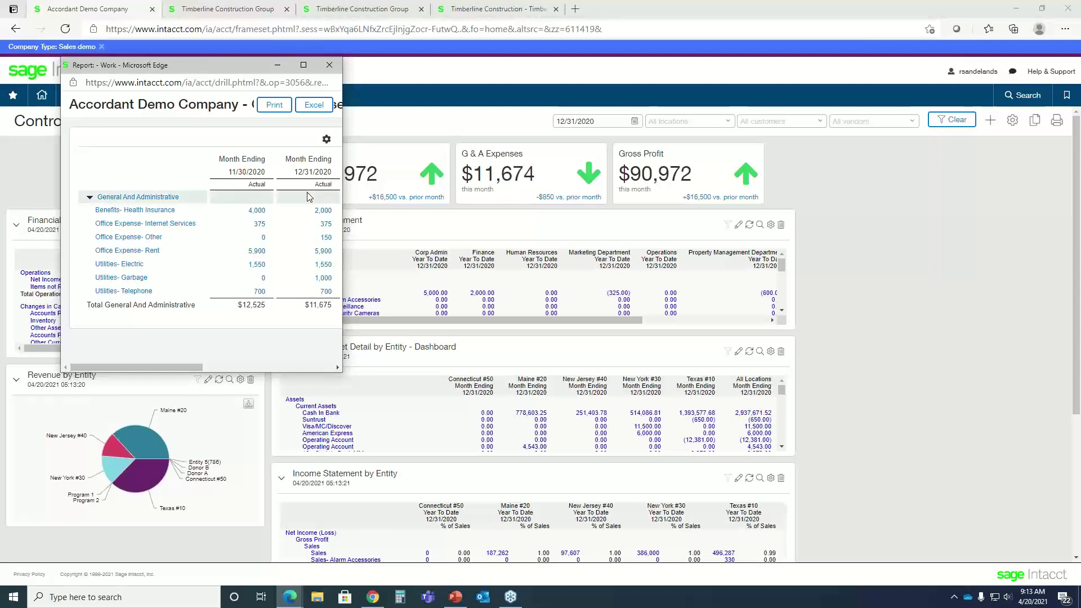
click(263, 211)
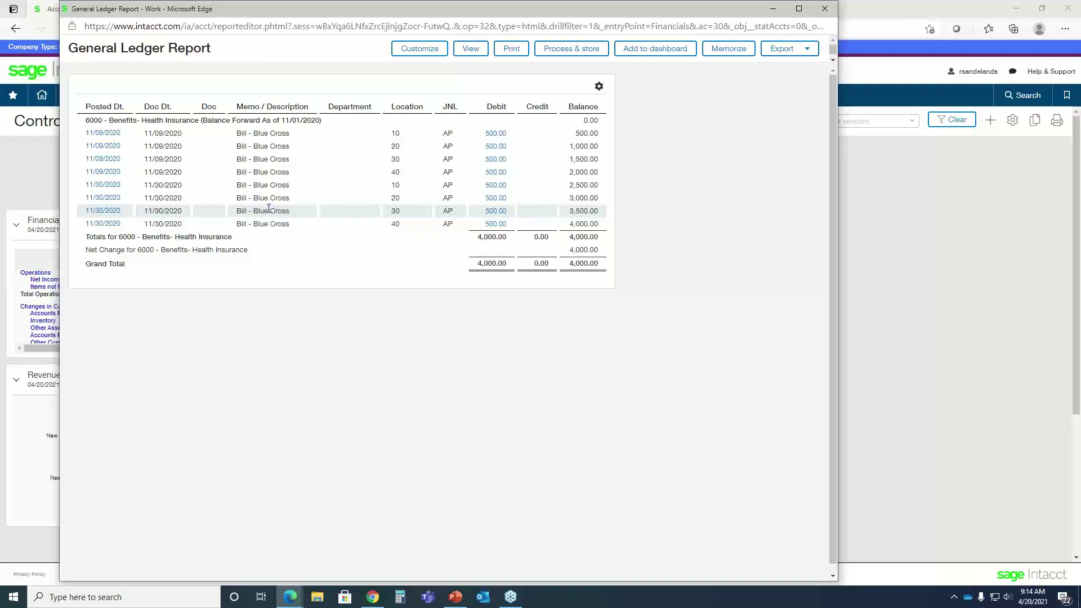
click(824, 9)
click(330, 65)
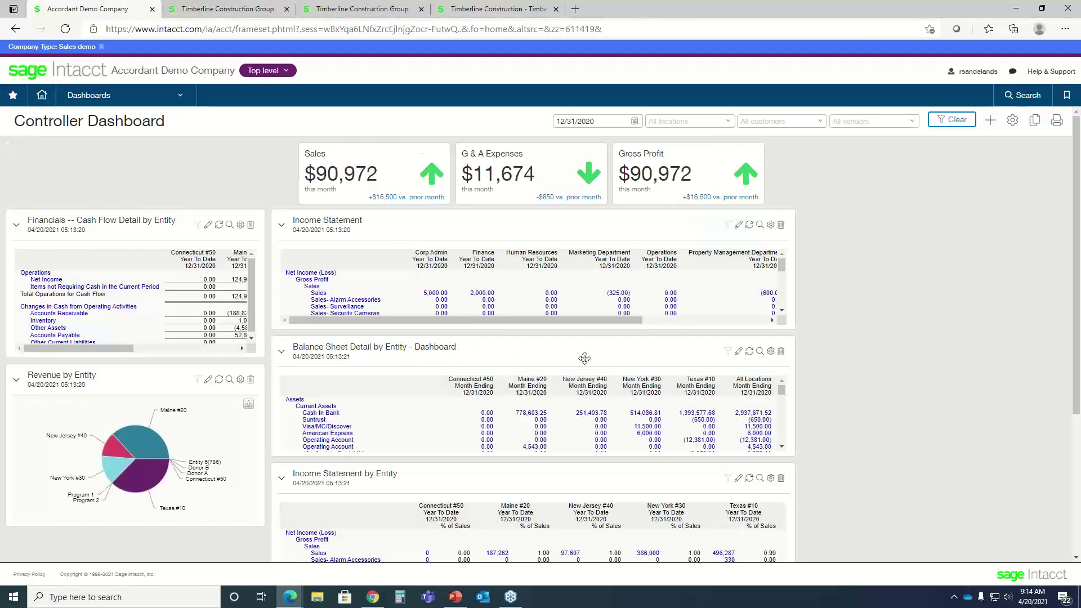
Open the full Balance Sheet Detail by Entity report from the dashboard, review it and close it
click(759, 352)
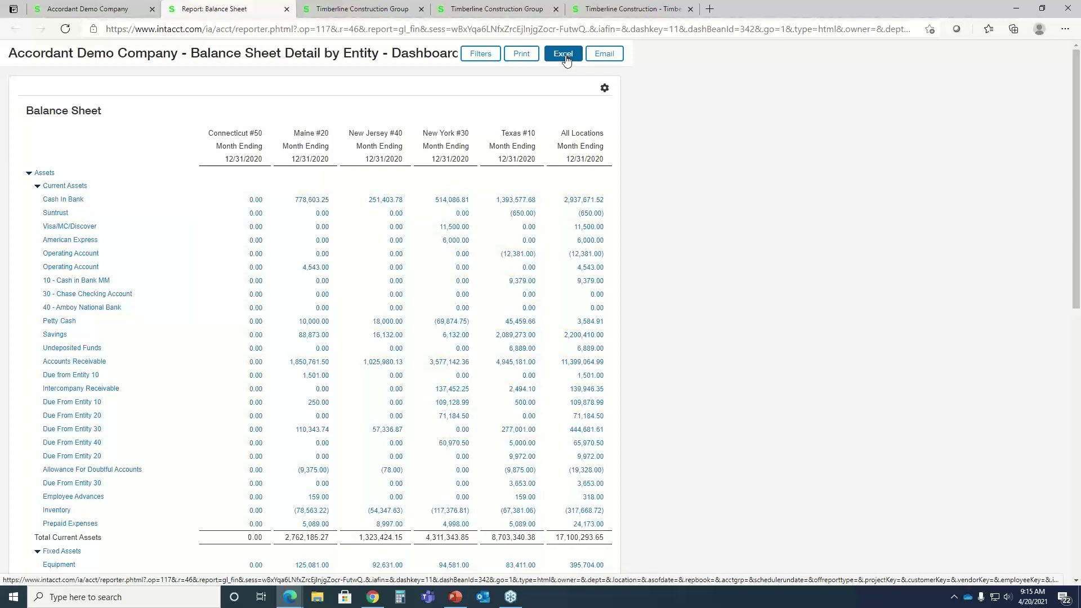
click(287, 9)
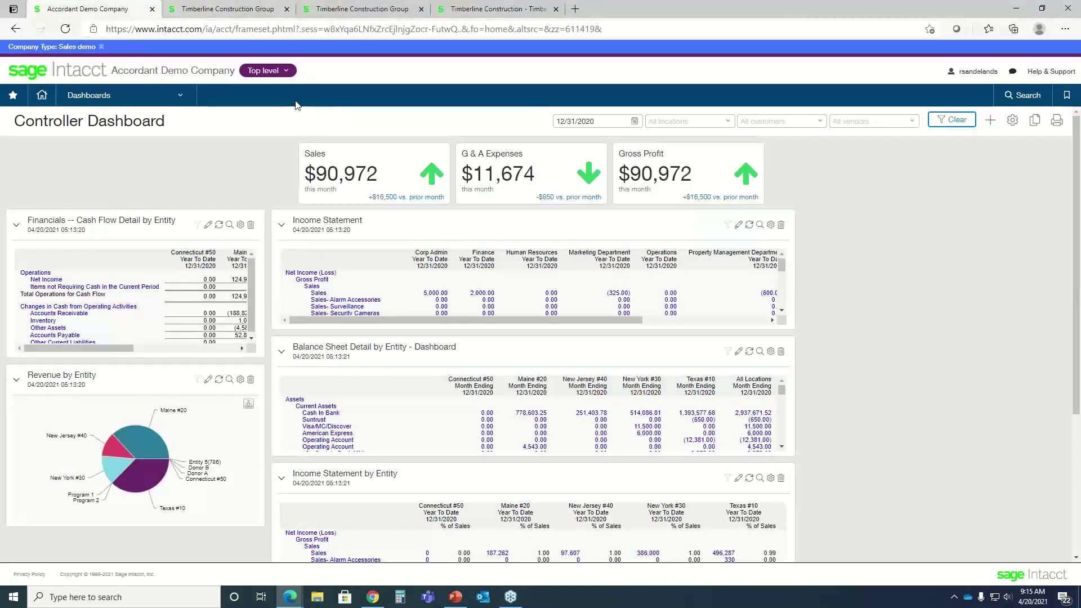
Switch to Timberline Construction Group's Projects dashboard and examine the performance cards and the Project Overview report
click(242, 10)
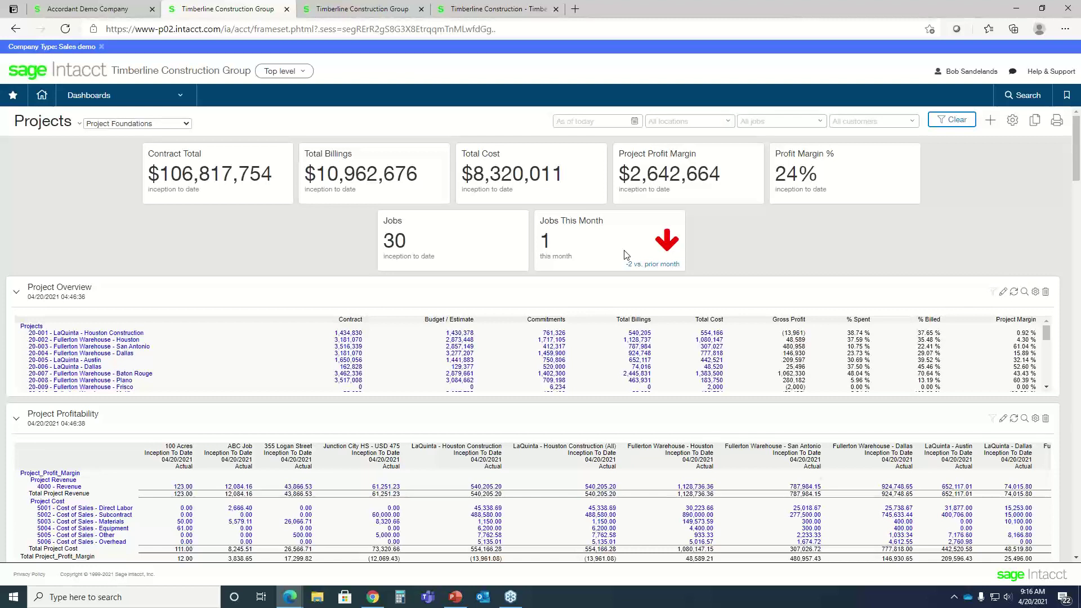
scroll(671, 325, down, 2)
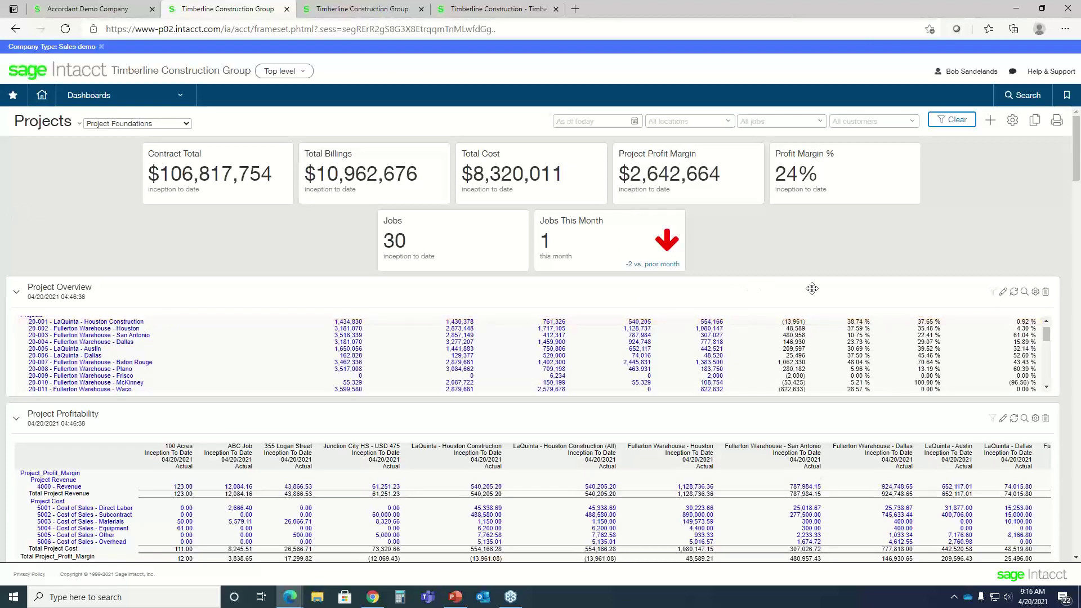
scroll(812, 289, down, 2)
mouse_move(1076, 188)
mouse_down()
mouse_move(1077, 214)
mouse_move(1077, 187)
mouse_up()
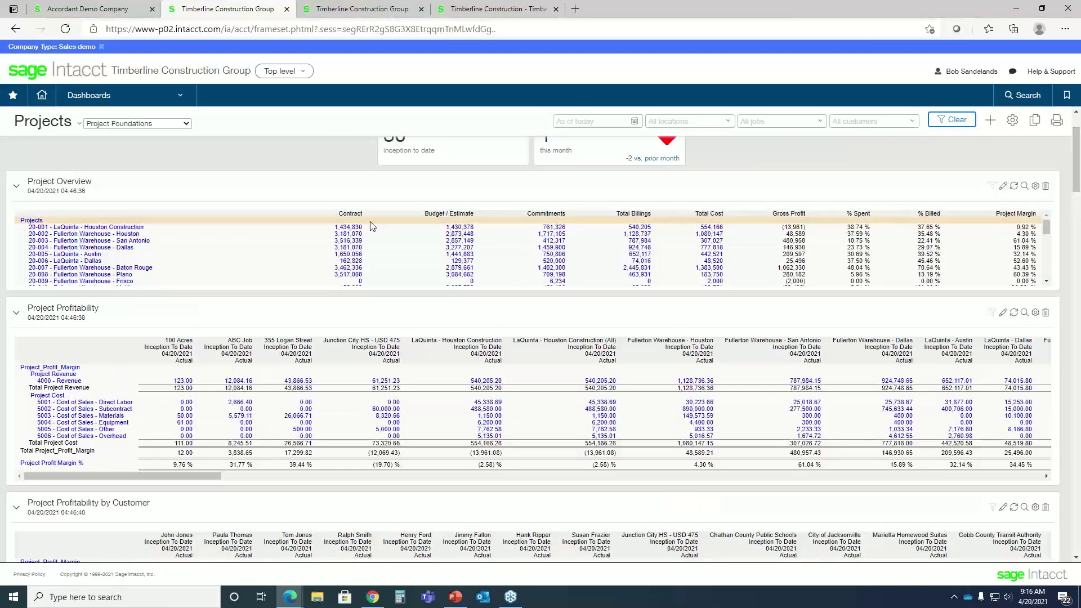
click(1025, 190)
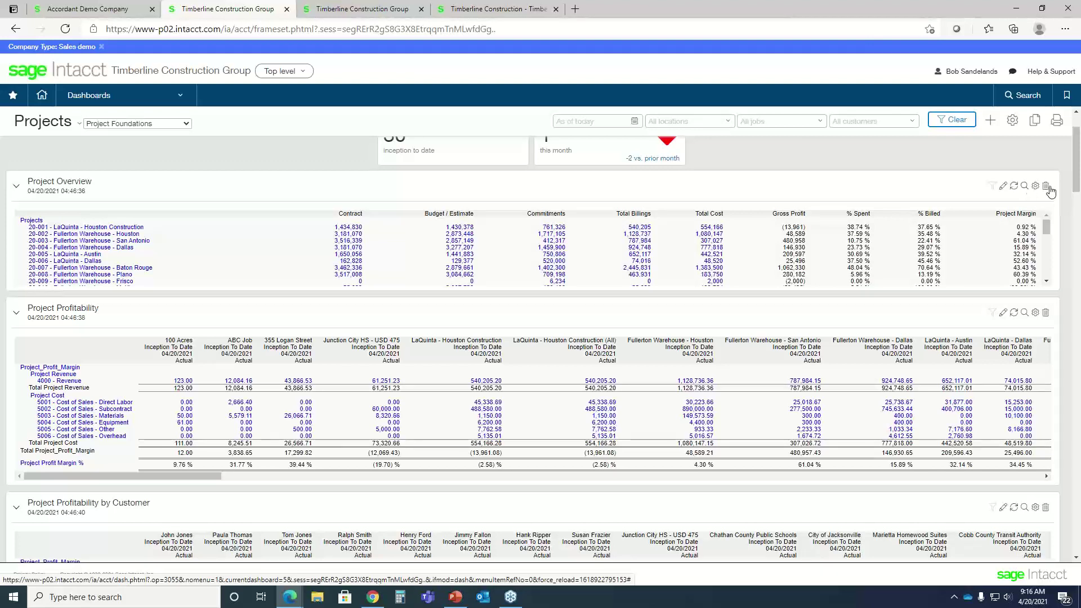
Examine the project profitability reports, the overview by job type and the WIP reports on the Projects dashboard
scroll(1075, 192, down, 1)
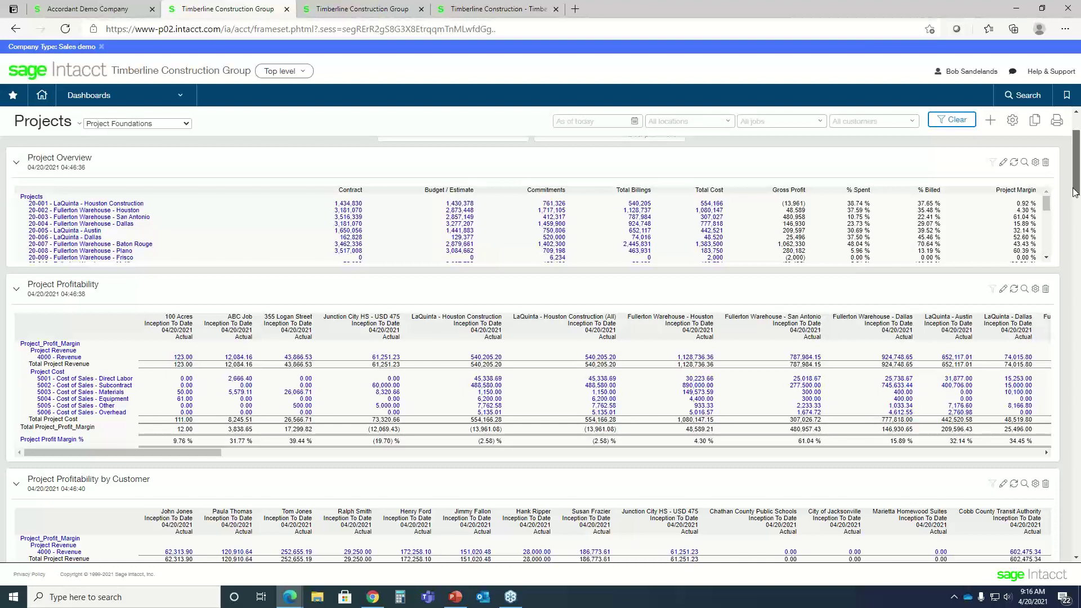
scroll(1075, 192, down, 1)
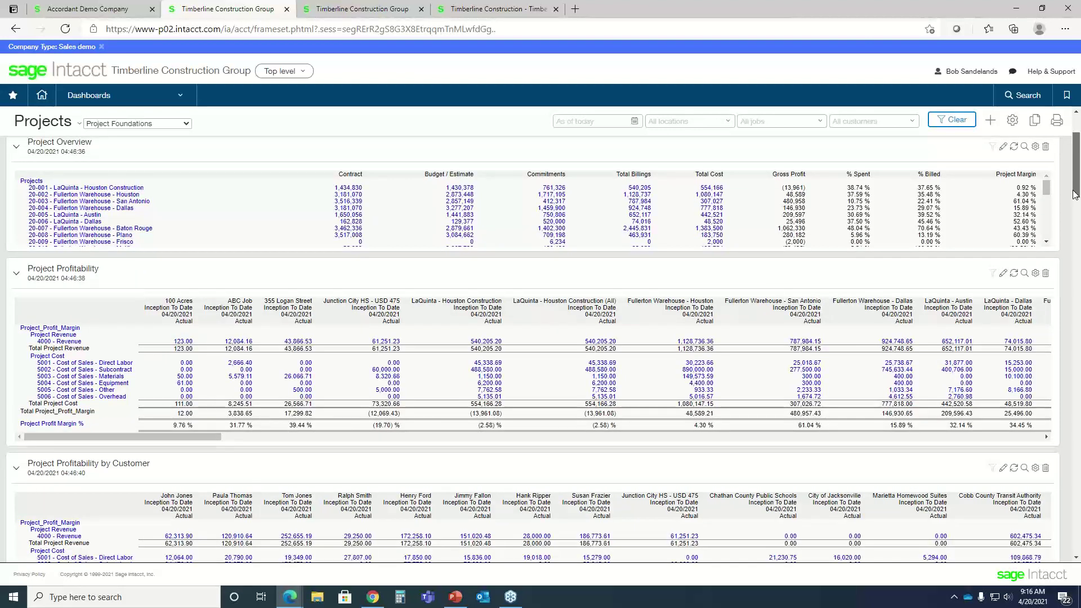
scroll(1075, 192, up, 1)
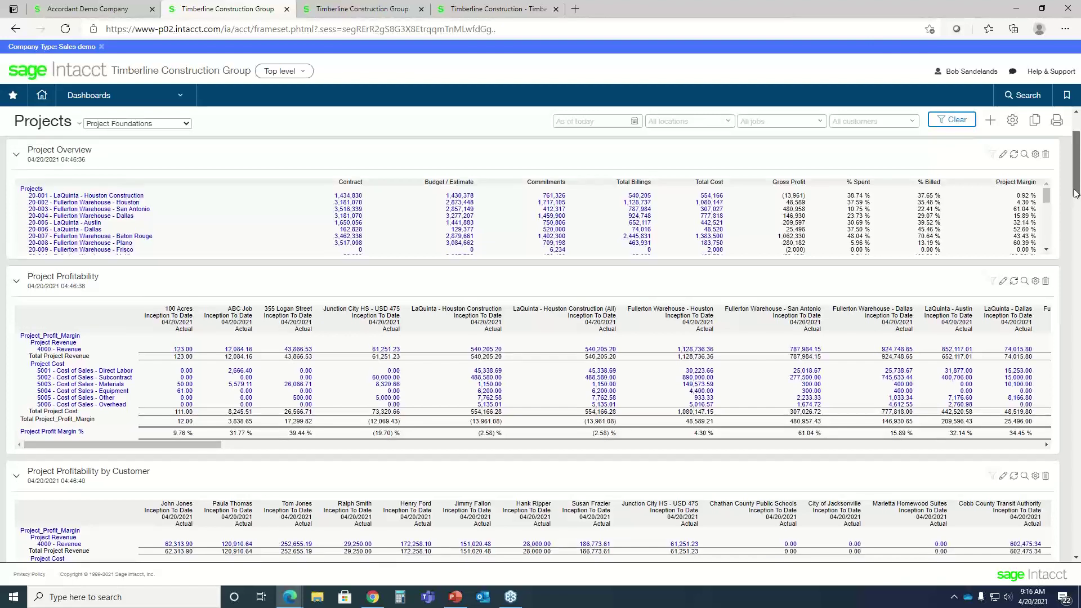
drag(1075, 192, 1075, 209)
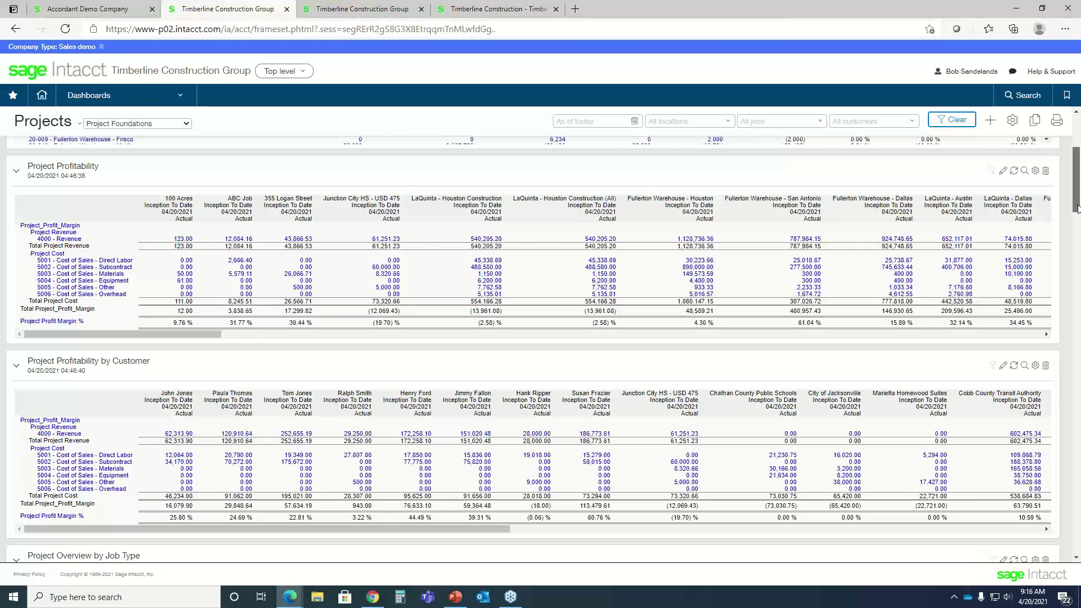
drag(1076, 208, 1076, 266)
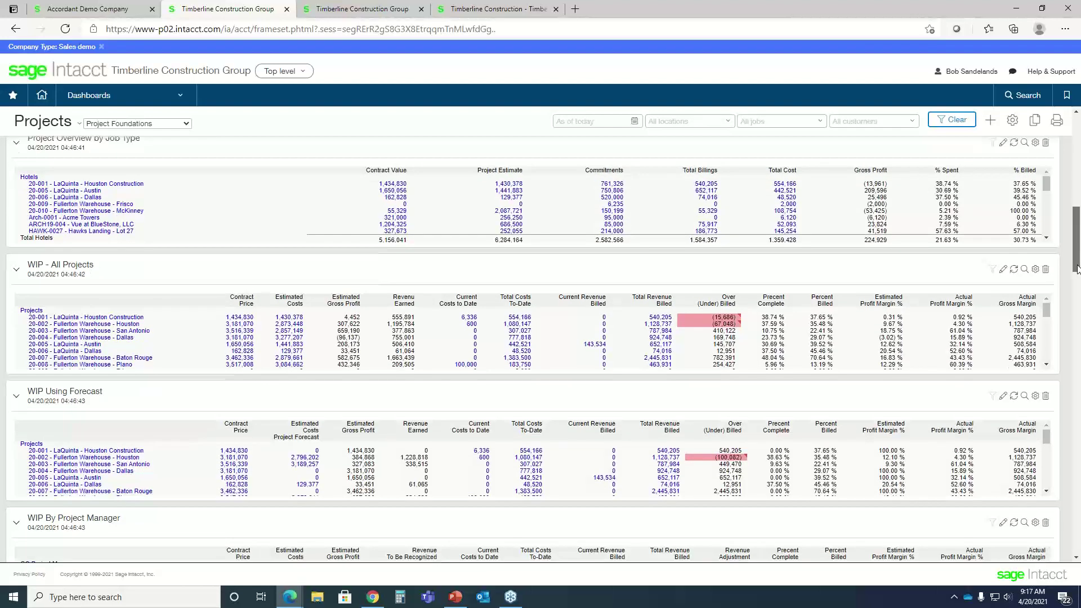
drag(1076, 271, 1076, 279)
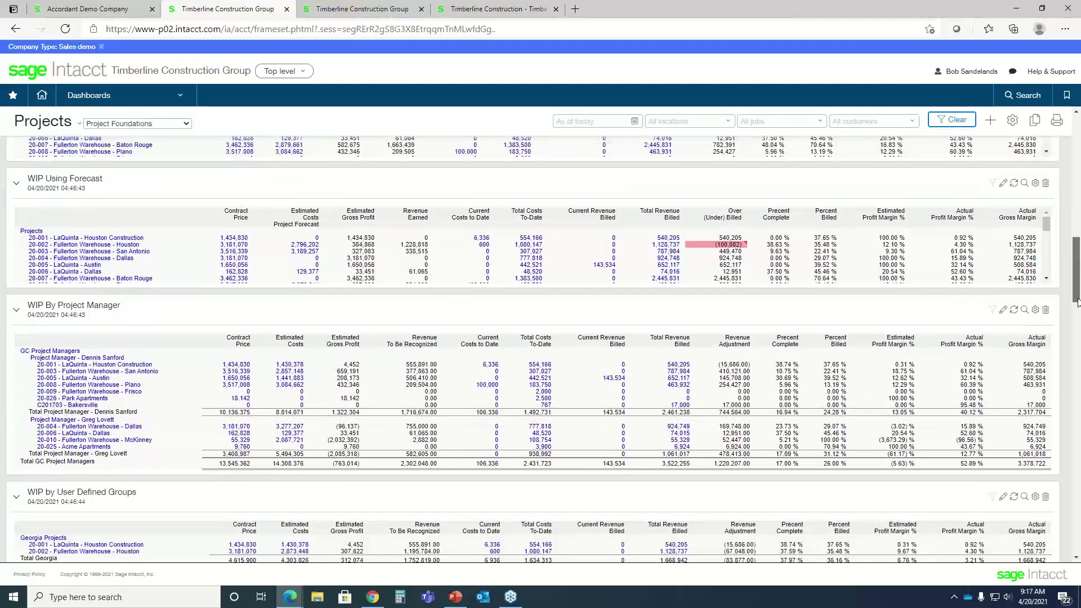
Examine the remaining WIP reports and the Project Margin % and Profit Margin by Month charts on the Projects dashboard
drag(1076, 302, 1078, 391)
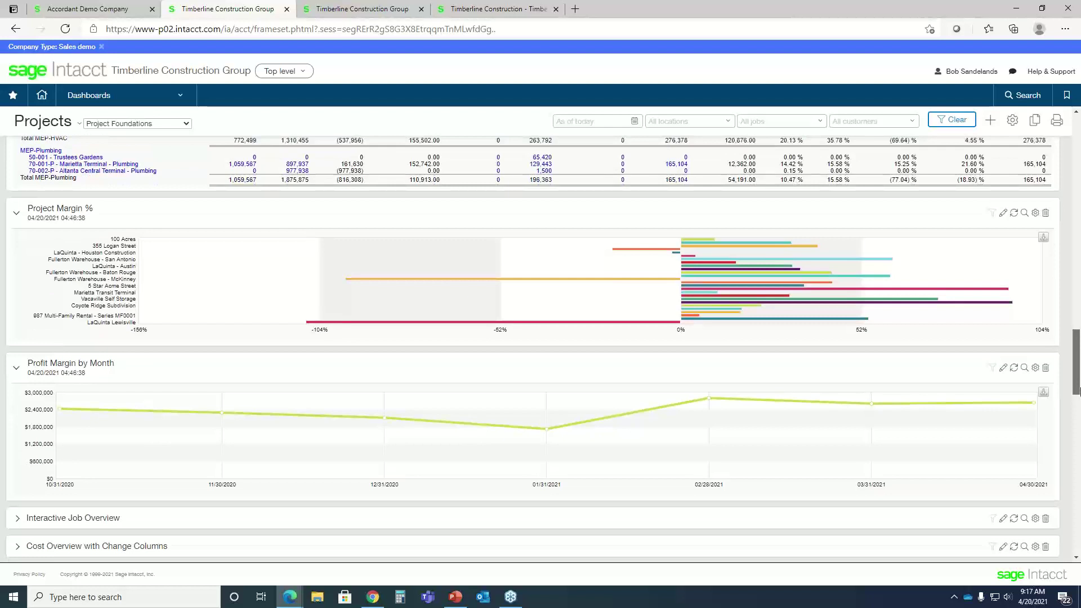
drag(1078, 391, 1078, 163)
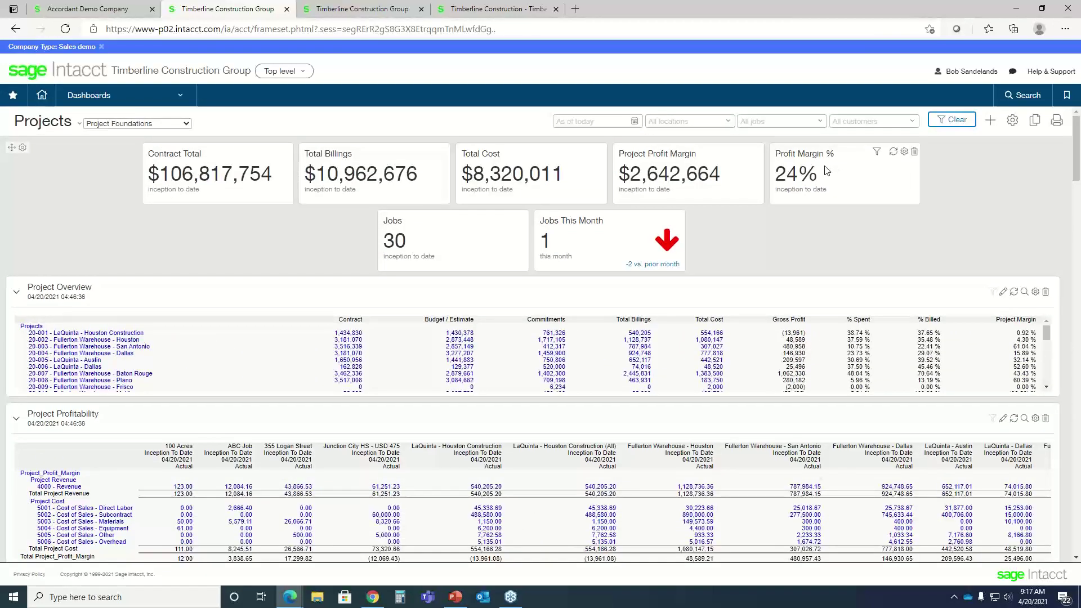
Switch to the Project Performance dashboard and examine its margin cards, Project Overview, Project Profitability, cost and margin charts
click(381, 10)
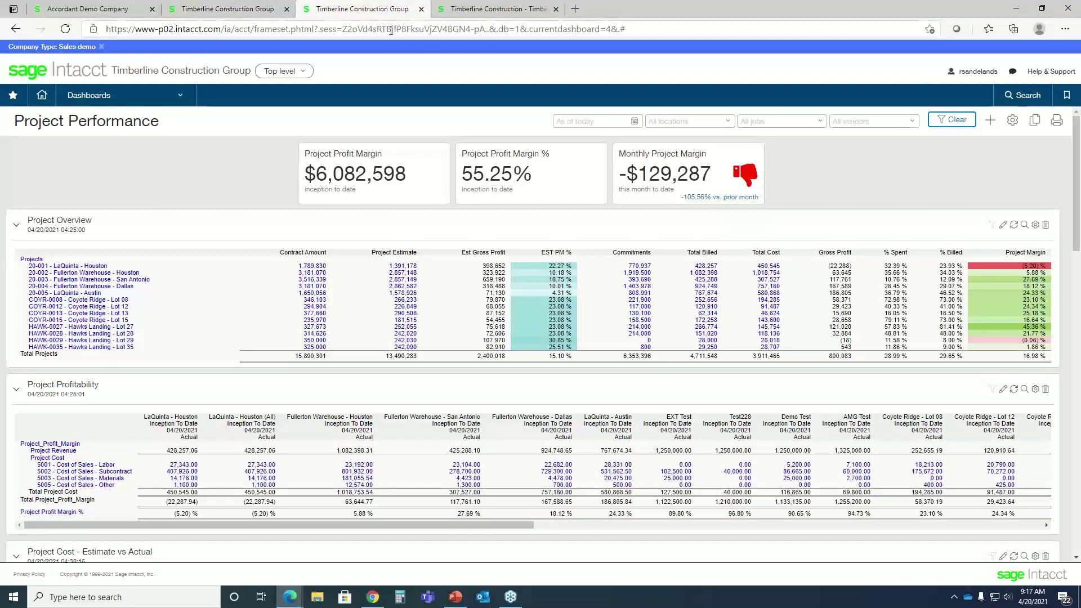
mouse_move(705, 187)
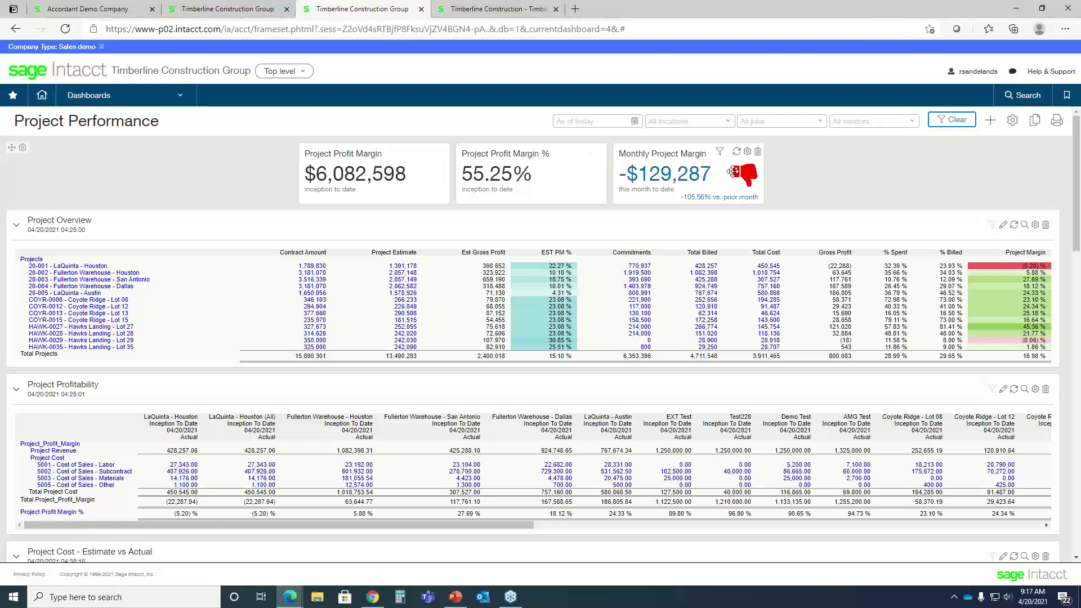
click(205, 9)
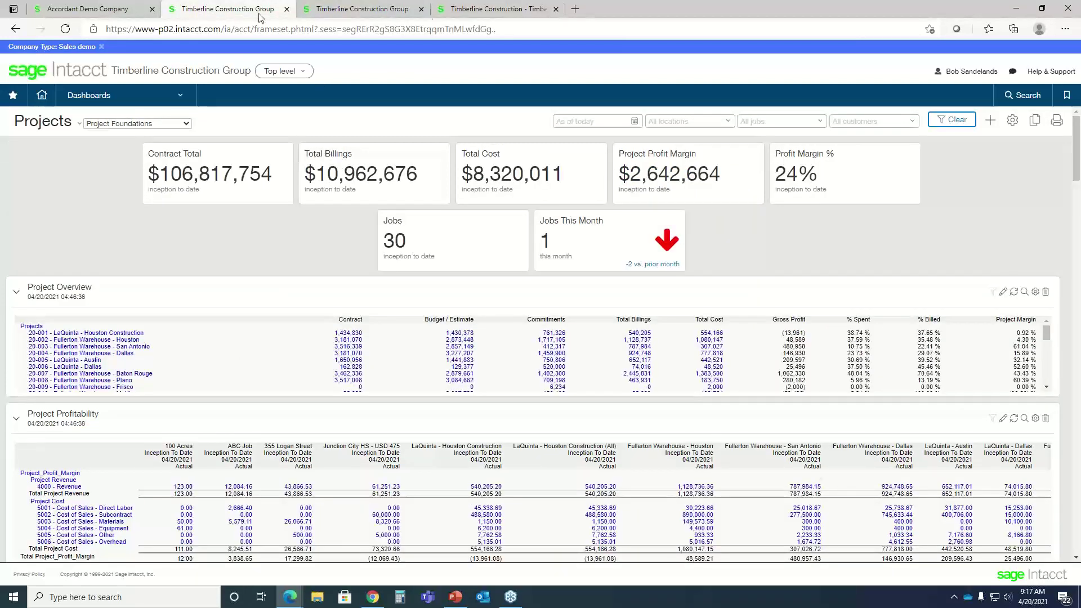
click(377, 11)
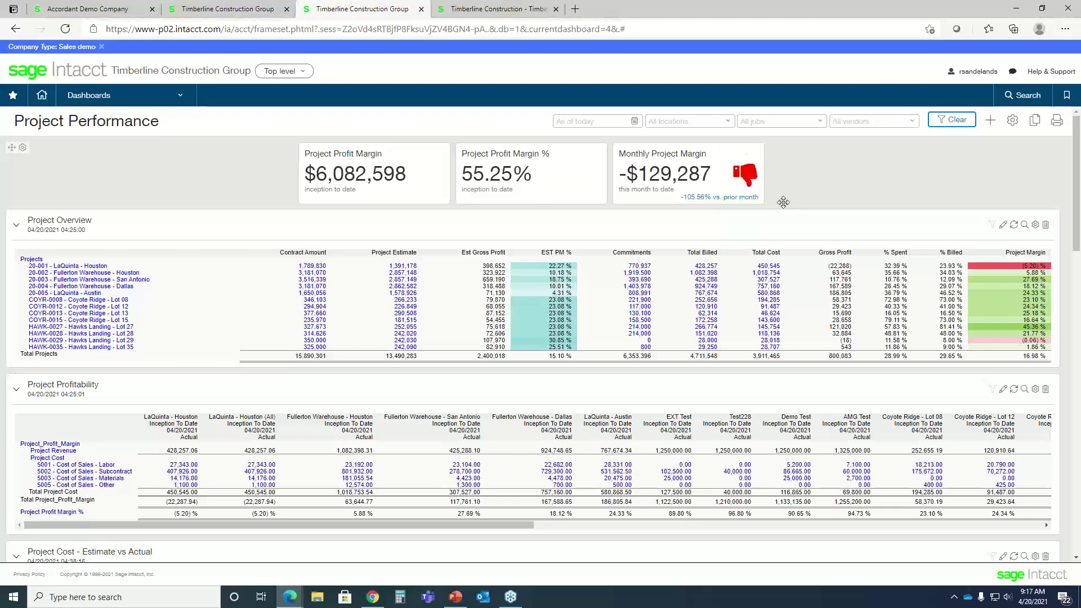
scroll(785, 200, down, 1)
scroll(782, 201, down, 2)
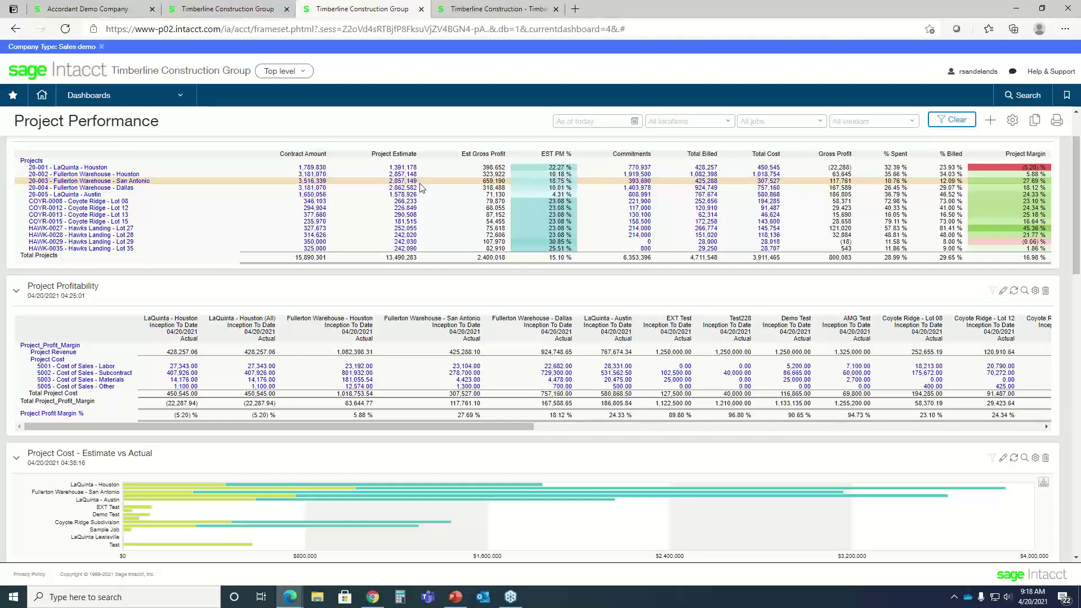
scroll(426, 194, down, 5)
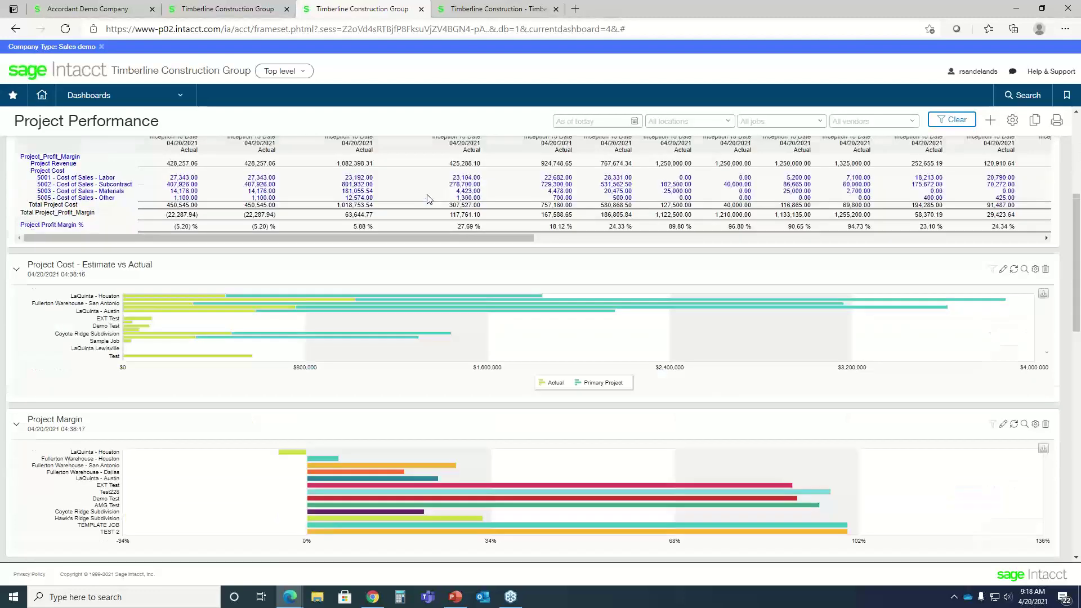
scroll(426, 194, up, 7)
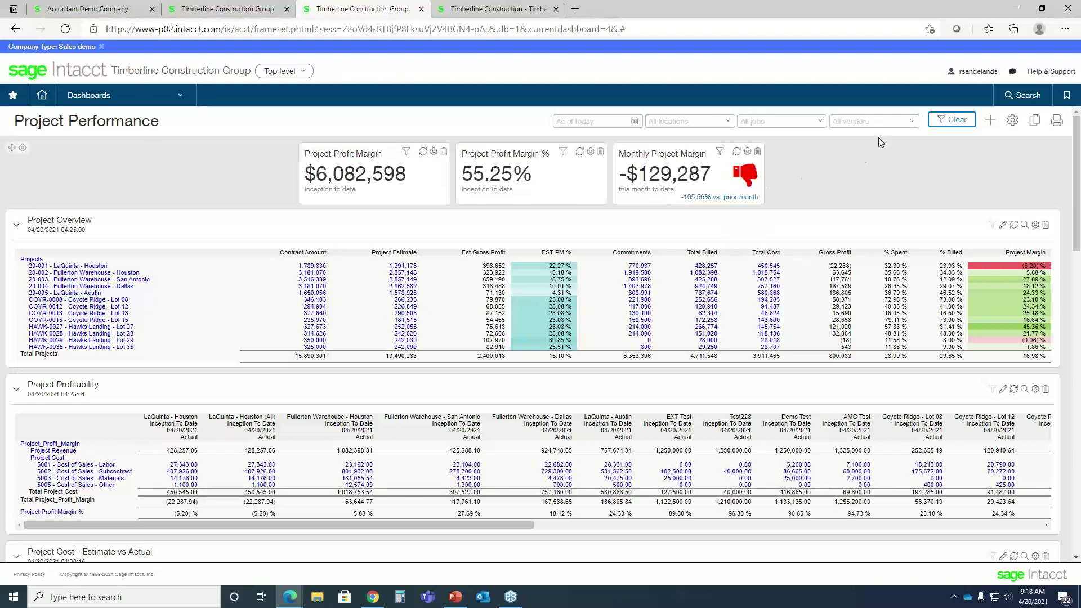
Filter the Project Performance dashboard by vendor V100, A-1 Electric Company
click(912, 121)
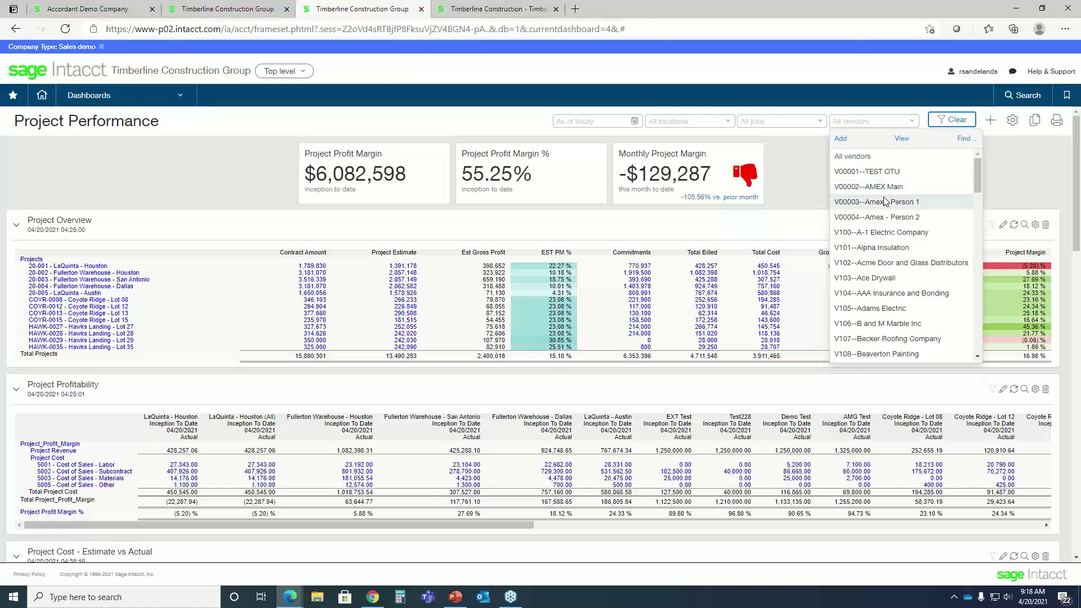
click(882, 232)
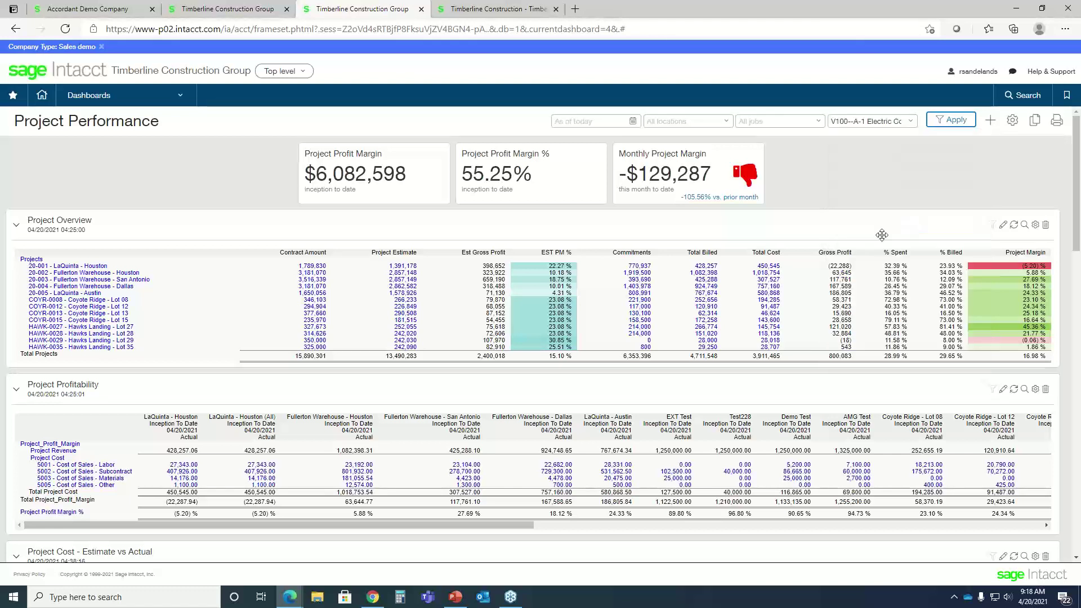
click(961, 119)
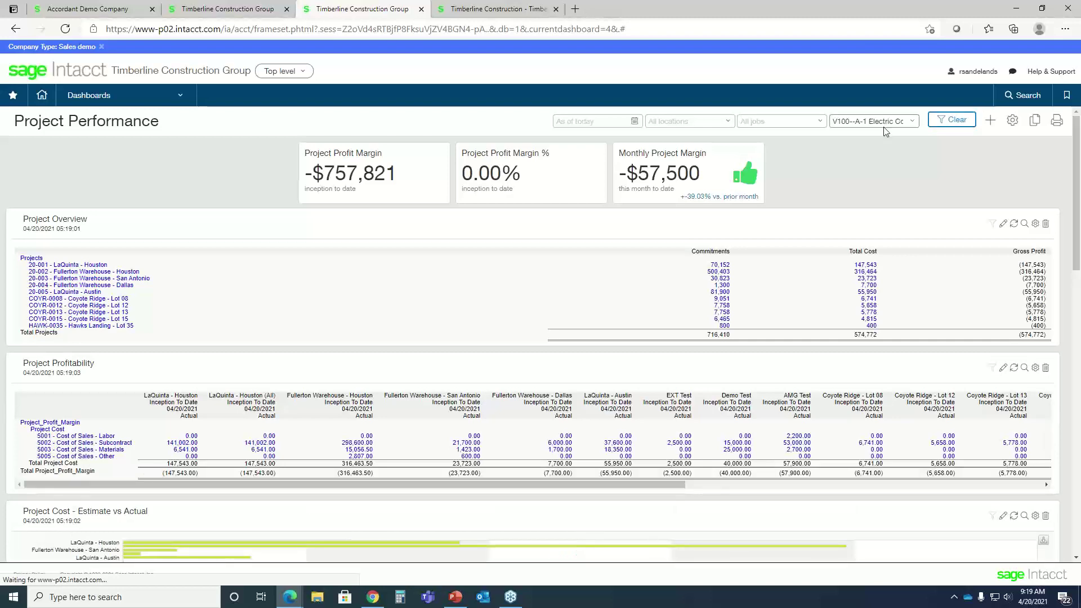
Examine the vendor-filtered project overview, profitability report and charts on the Project Performance dashboard
scroll(833, 218, down, 2)
scroll(833, 218, down, 2)
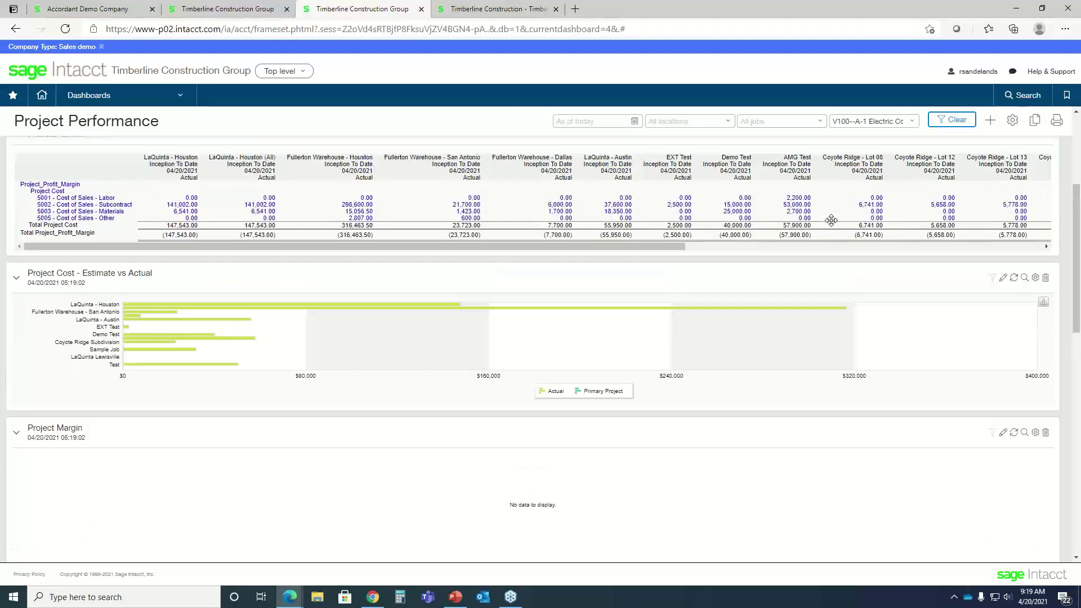
scroll(833, 222, up, 3)
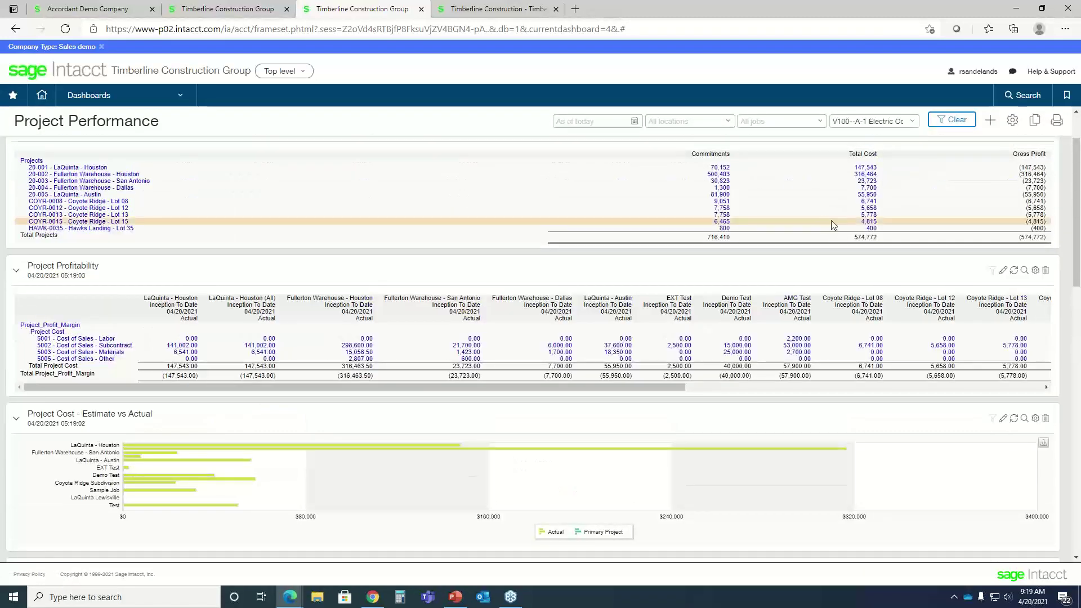
scroll(833, 225, up, 1)
scroll(833, 225, down, 8)
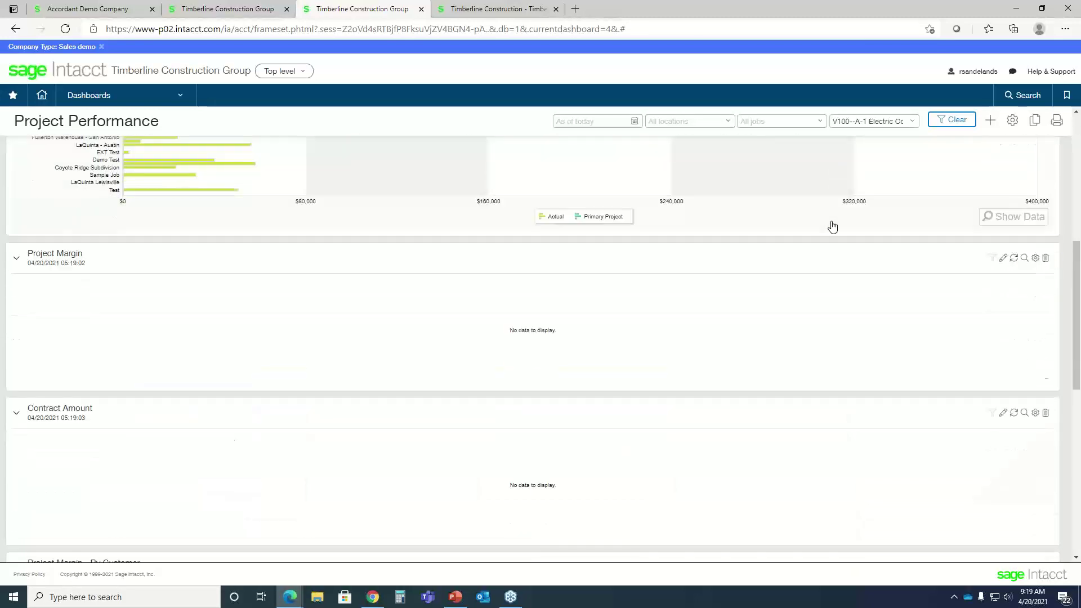
scroll(833, 225, down, 5)
scroll(830, 222, up, 3)
scroll(830, 221, up, 10)
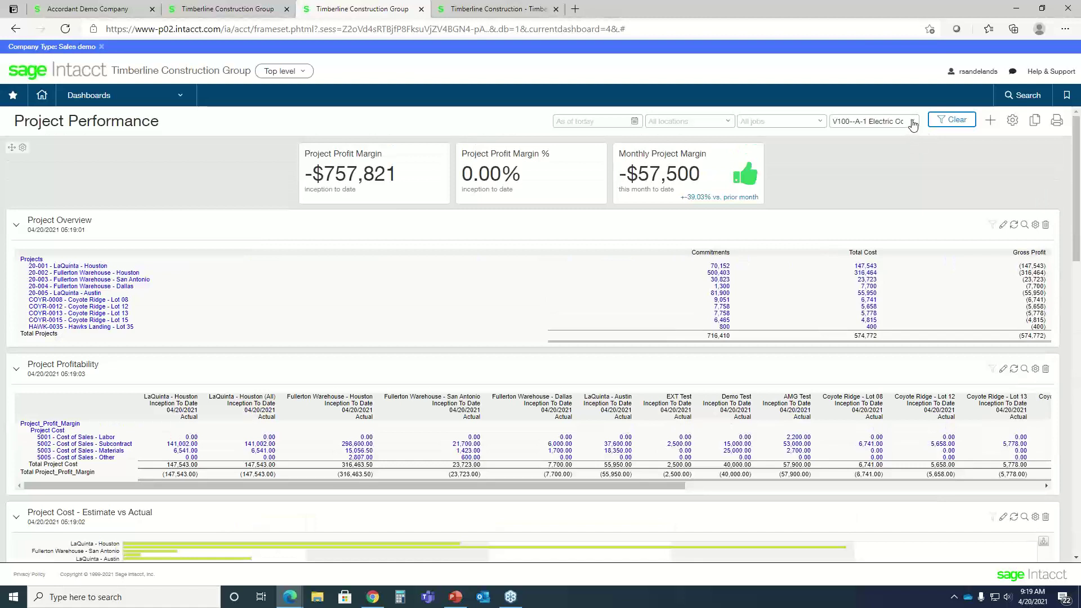
Reset the vendor filter to all vendors and filter the dashboard by the GC - Hotels job group
click(913, 122)
click(850, 157)
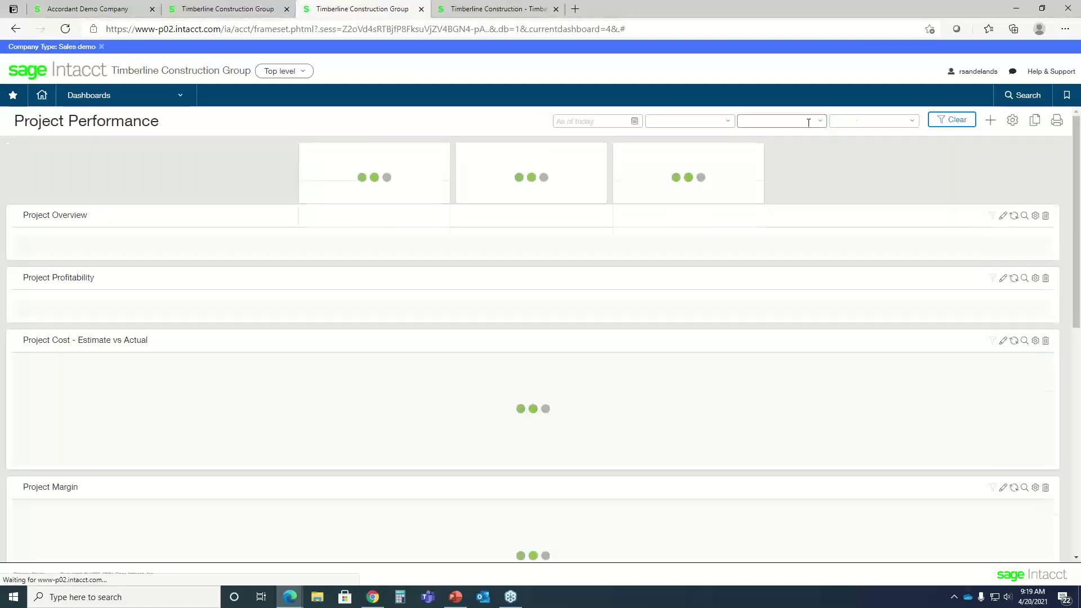
click(811, 121)
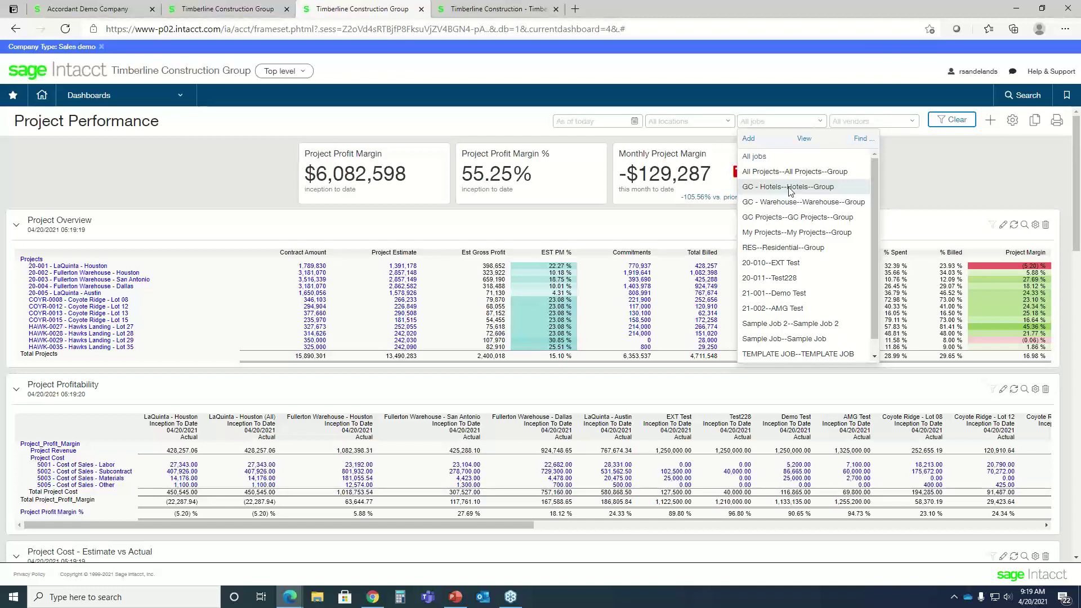
click(790, 187)
click(954, 120)
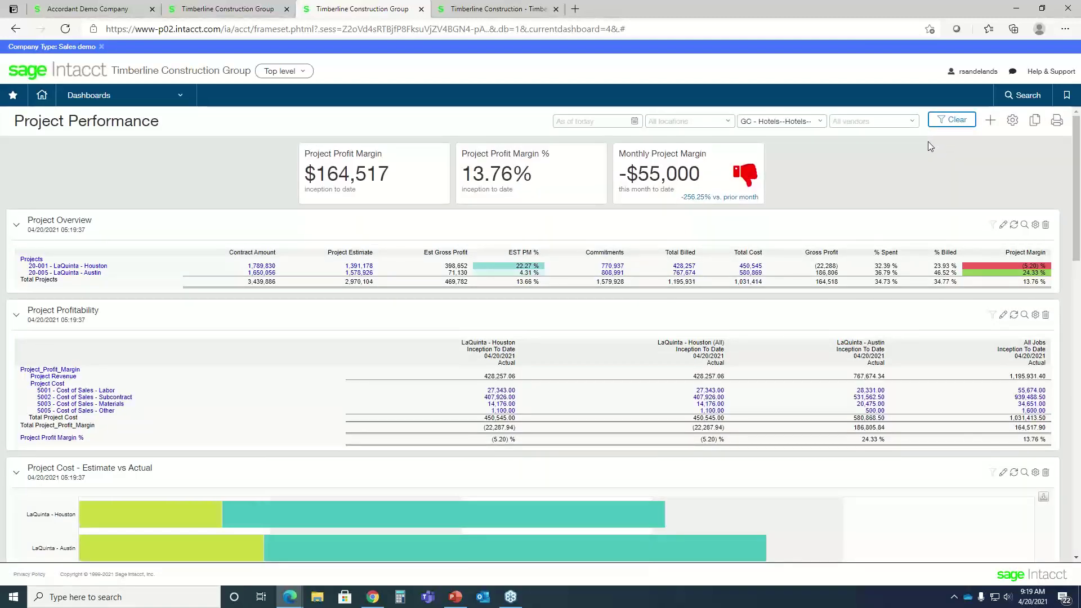
Change the job filter to the GC - Warehouse group and review the refreshed overview, profitability and cost reports
click(814, 121)
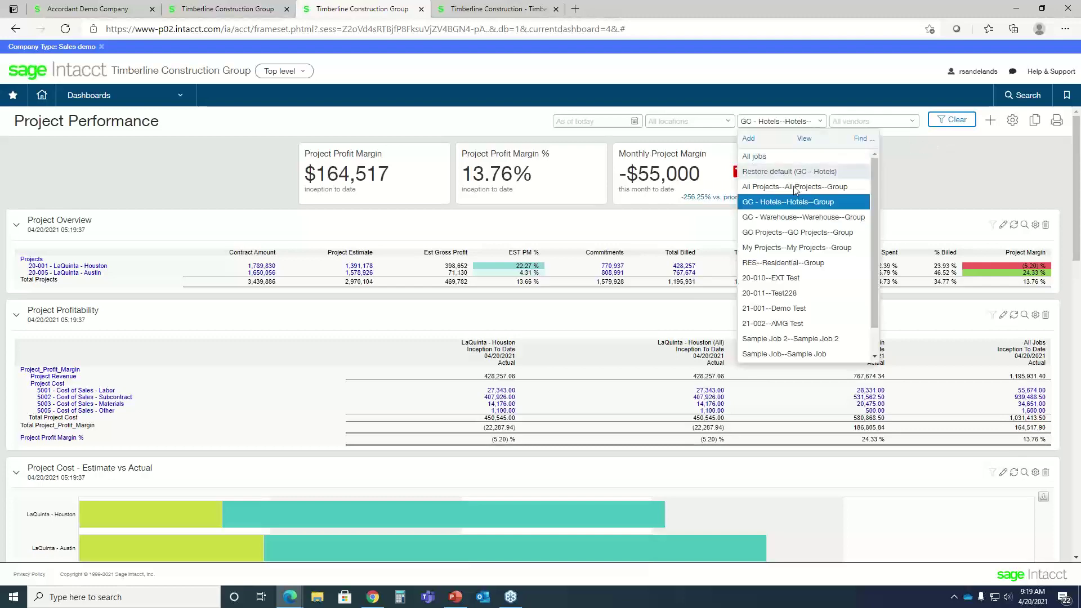
click(799, 217)
click(938, 124)
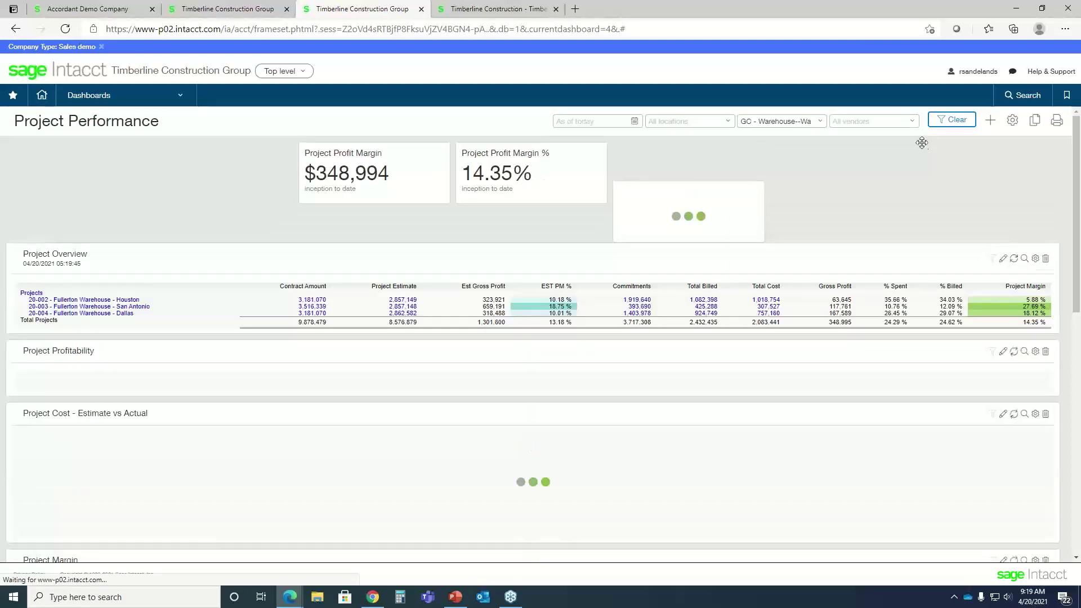
scroll(923, 150, down, 3)
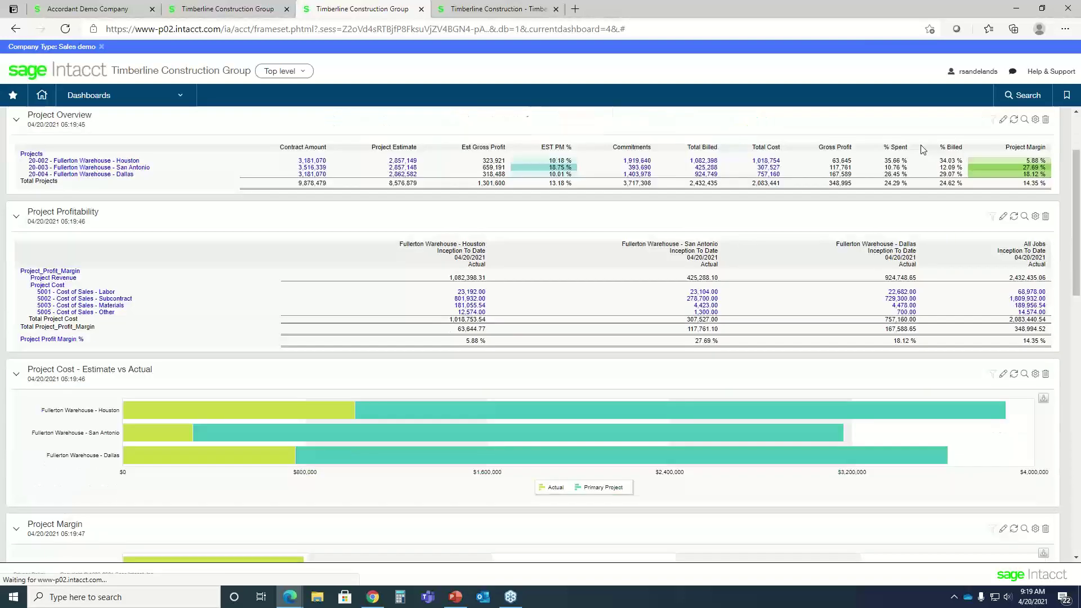
scroll(923, 150, down, 2)
scroll(923, 150, up, 4)
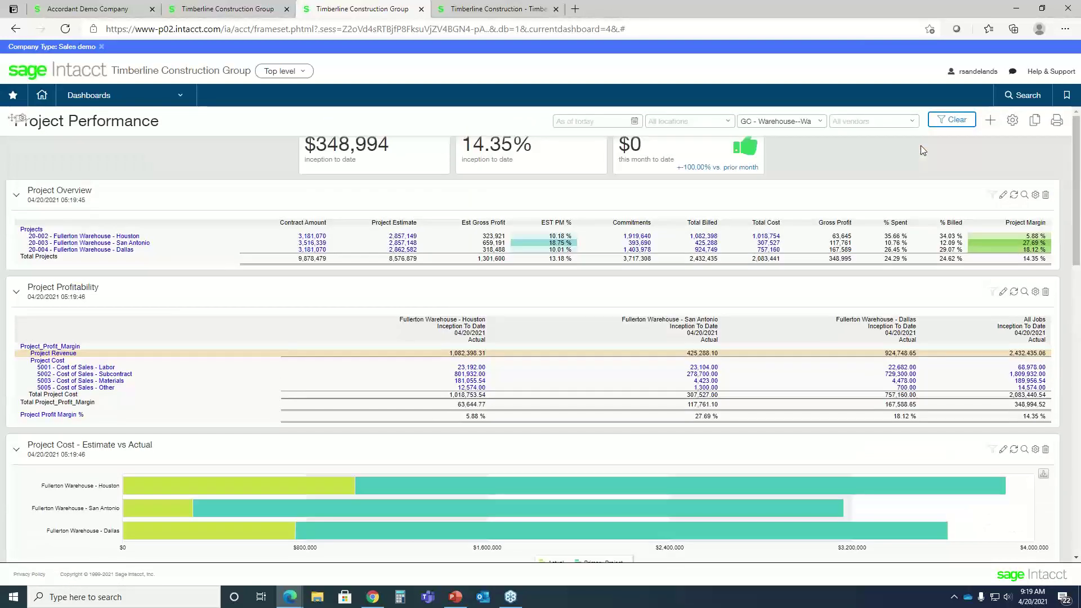
scroll(920, 146, up, 1)
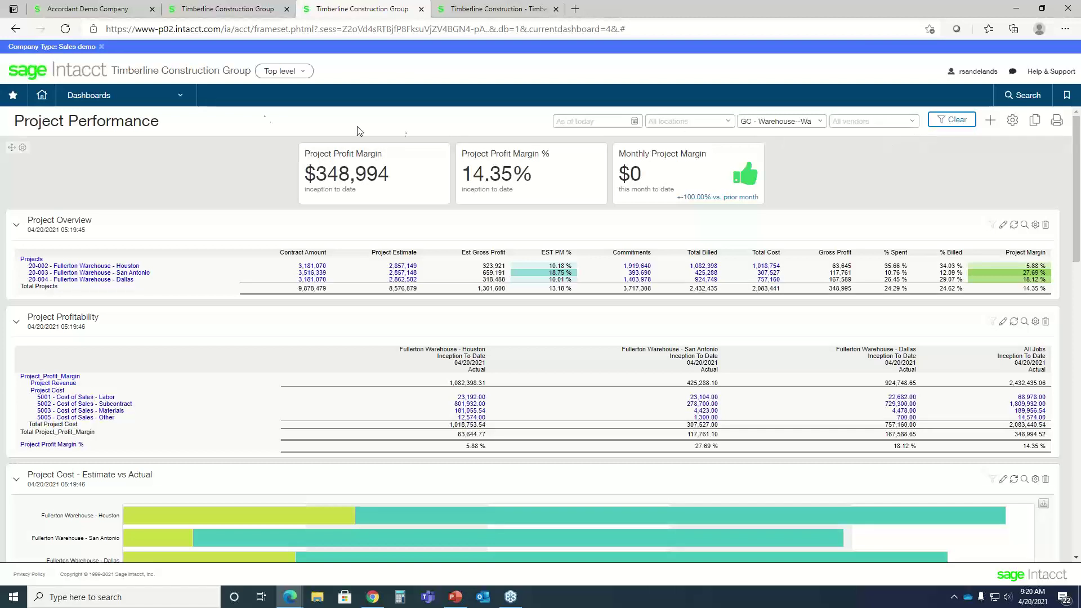
Switch to the open Timberline Construction entity session and look through the Accounts Payable and Purchasing functions among its applications
click(174, 95)
click(174, 95)
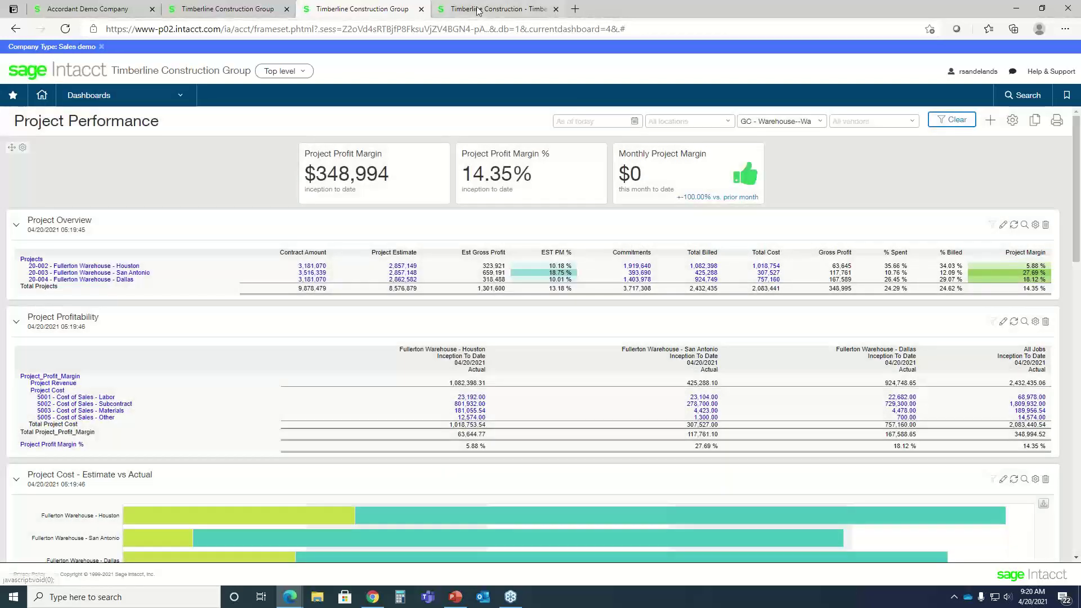
key(ctrl+Tab)
click(173, 97)
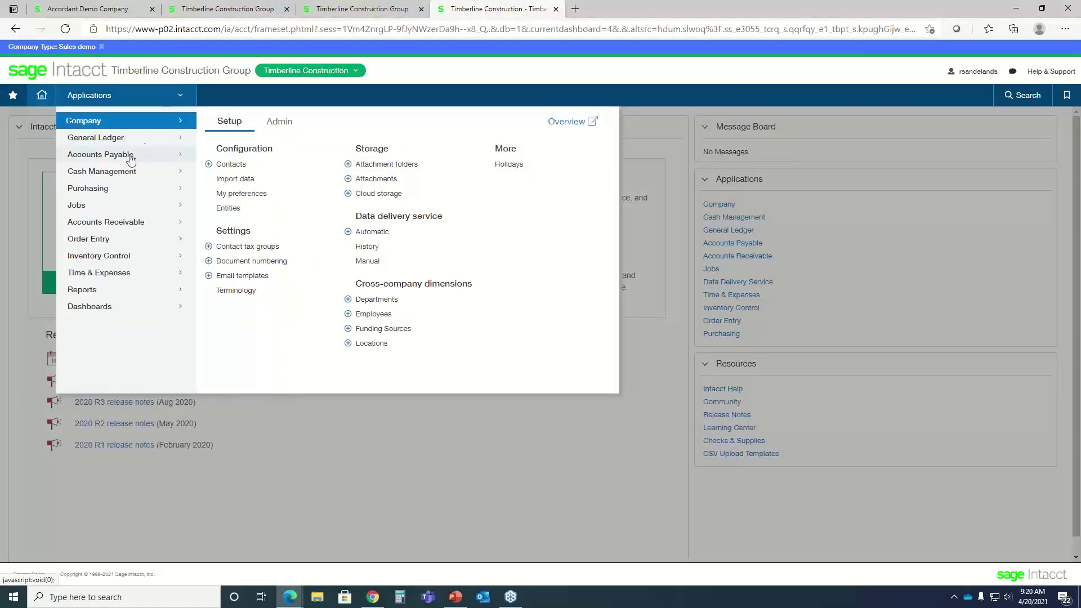
mouse_move(130, 160)
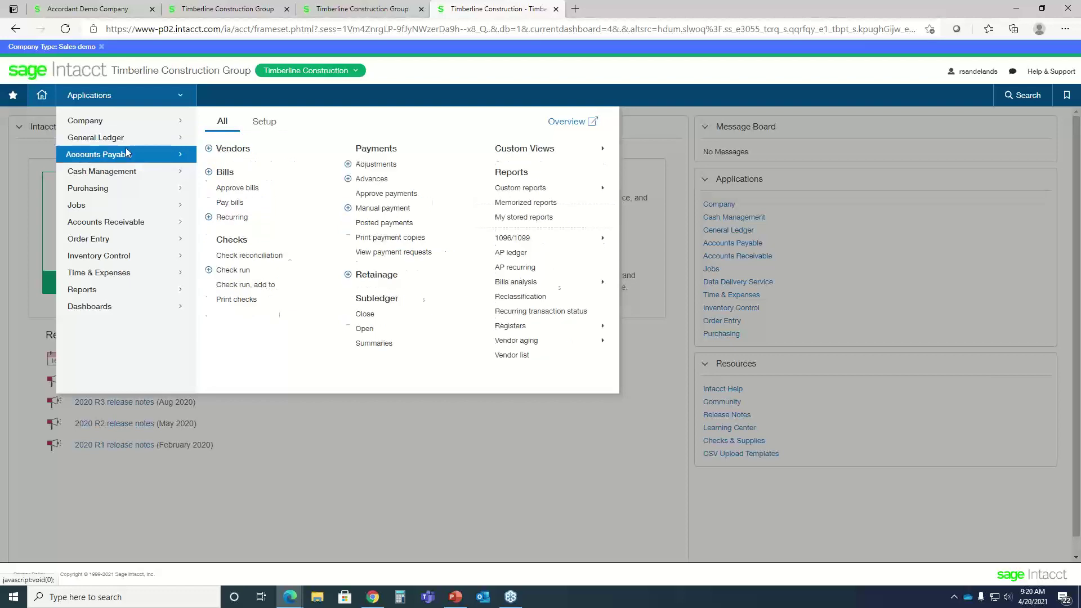
mouse_move(126, 179)
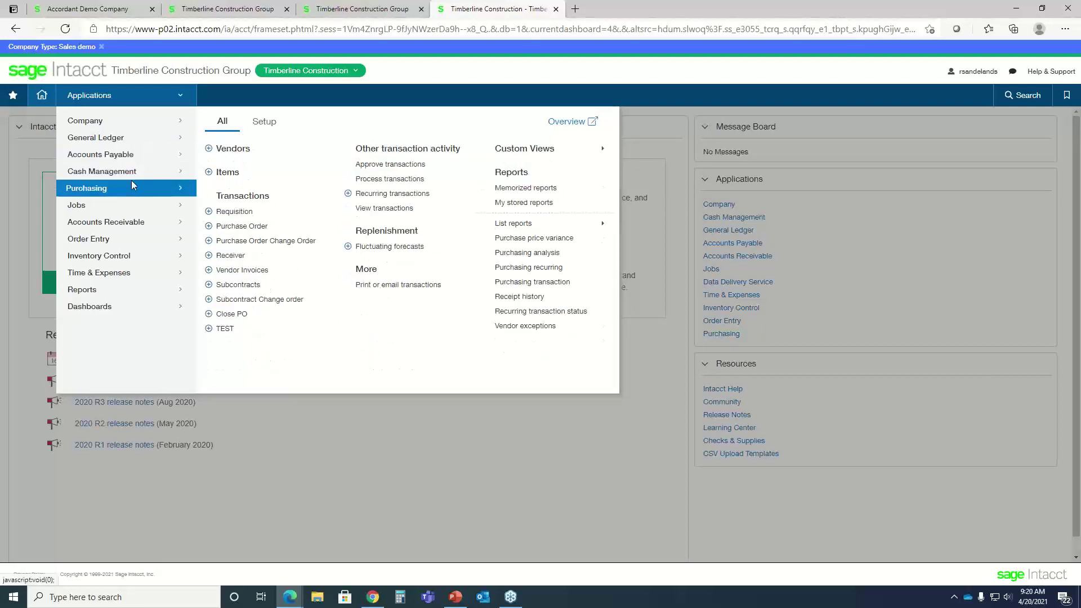
mouse_move(126, 212)
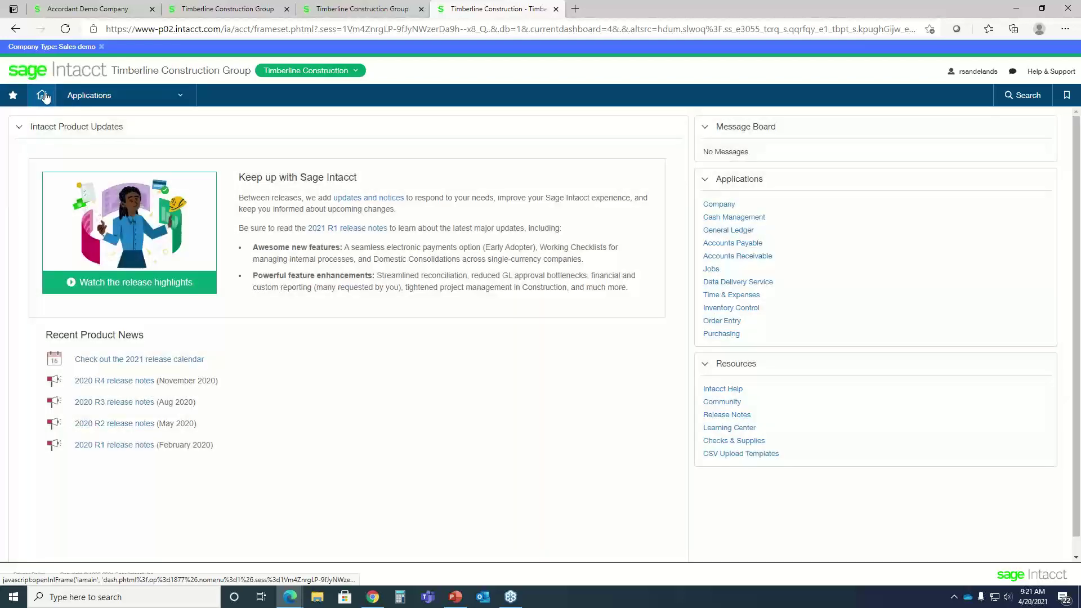
Open the 2021 R1 release notes from the home page and launch the release highlights video
click(43, 95)
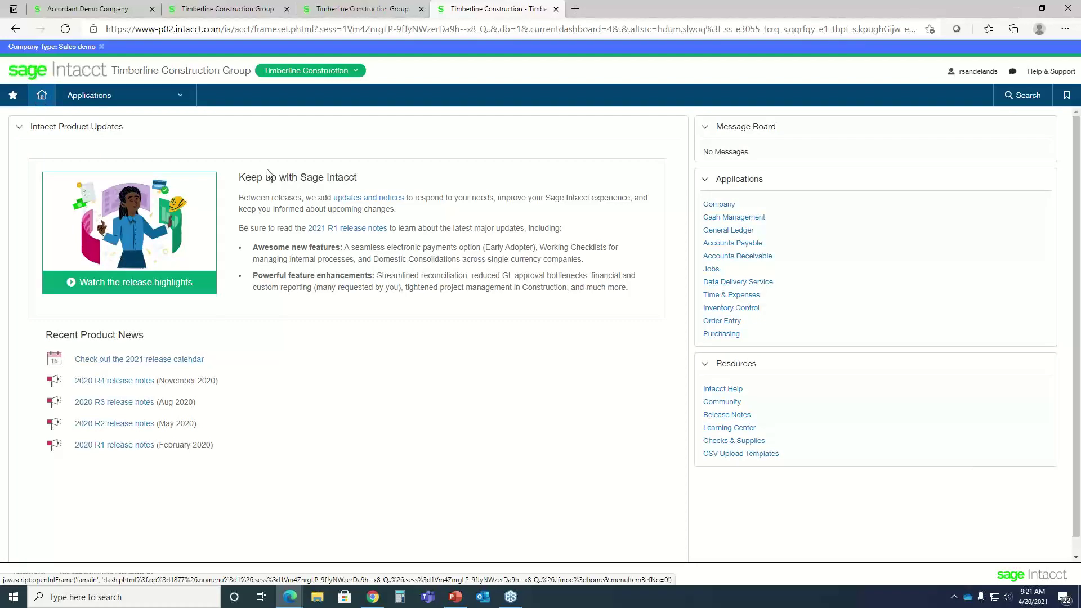
click(348, 229)
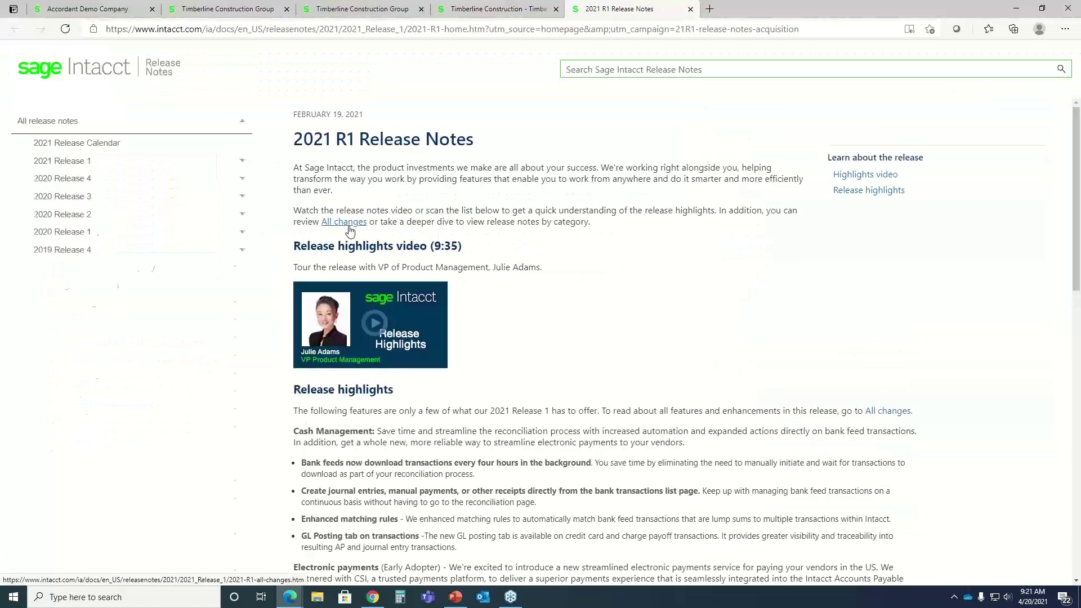
click(394, 314)
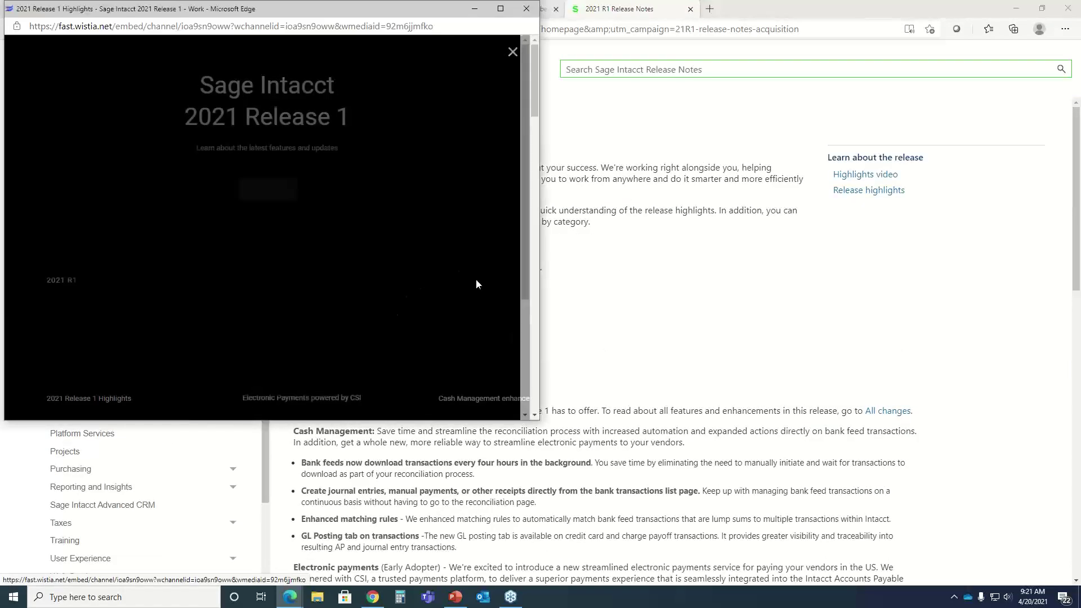
Close the highlights video and browse through the other Sage Intacct 2021 Release 1 videos
click(522, 52)
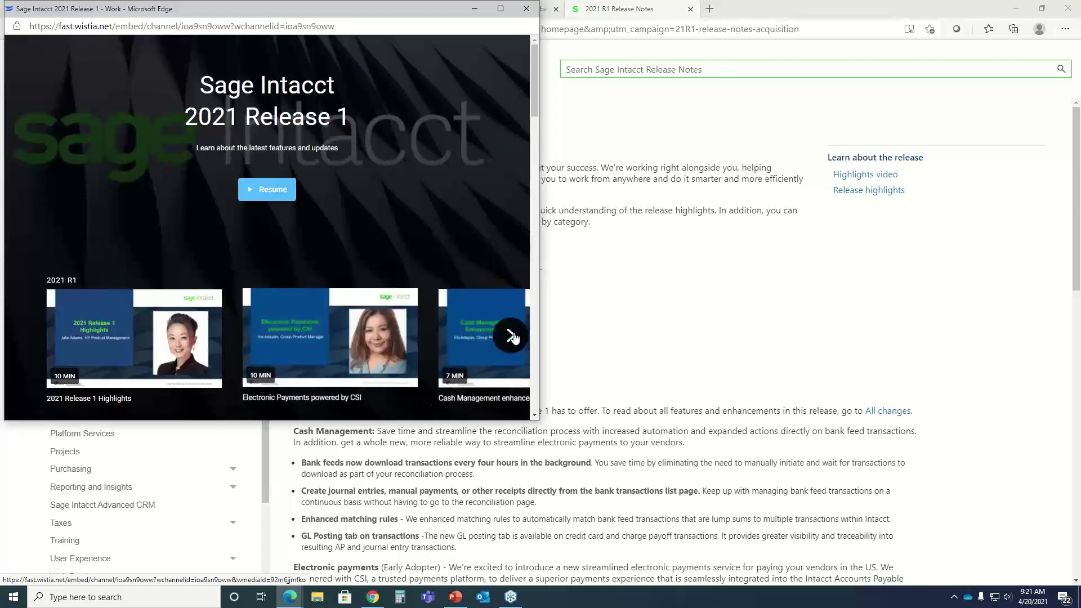
click(509, 336)
click(511, 336)
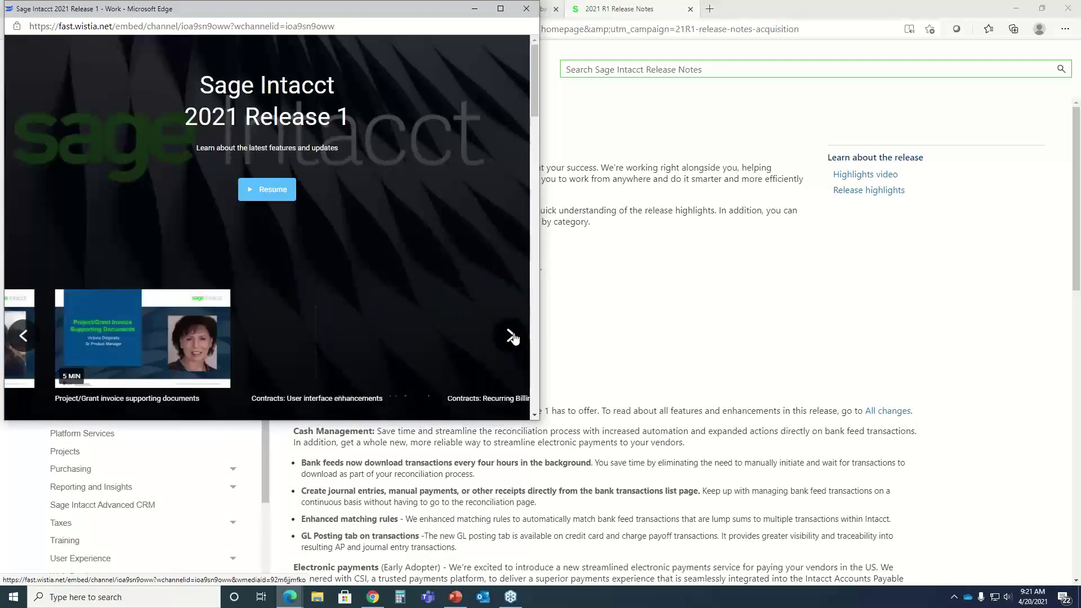
click(511, 336)
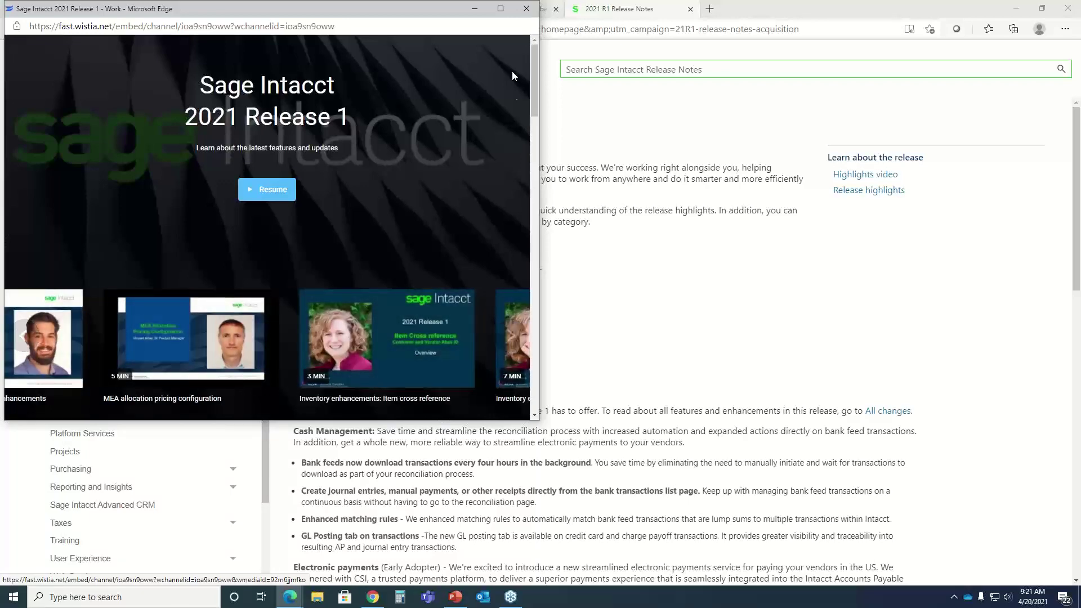
Close the release videos window, skim the 2021 R1 release highlights, and close the release notes page
click(526, 8)
scroll(509, 316, down, 5)
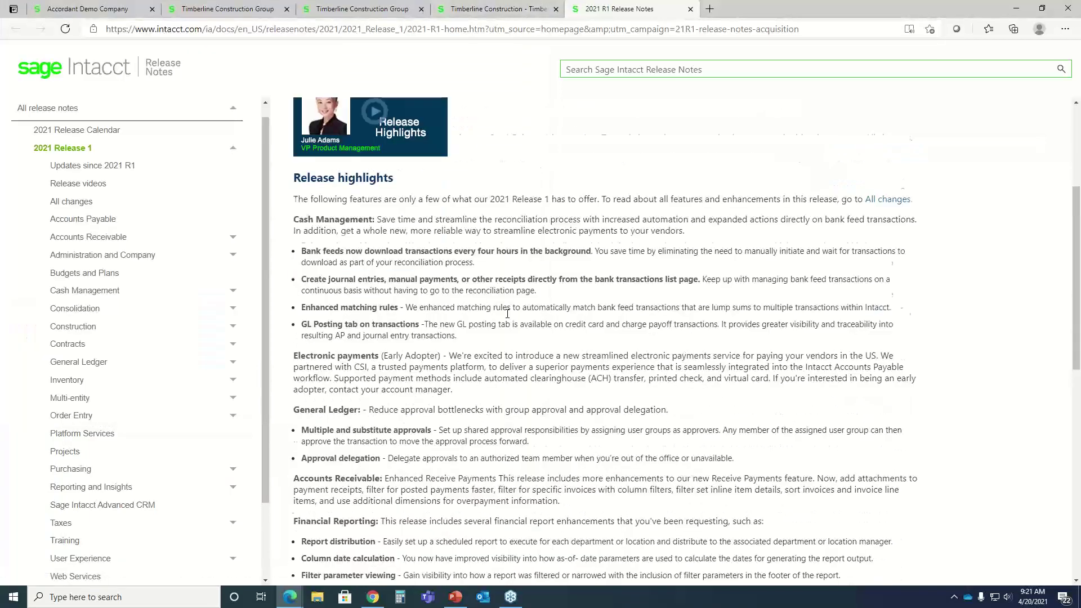
scroll(508, 318, up, 5)
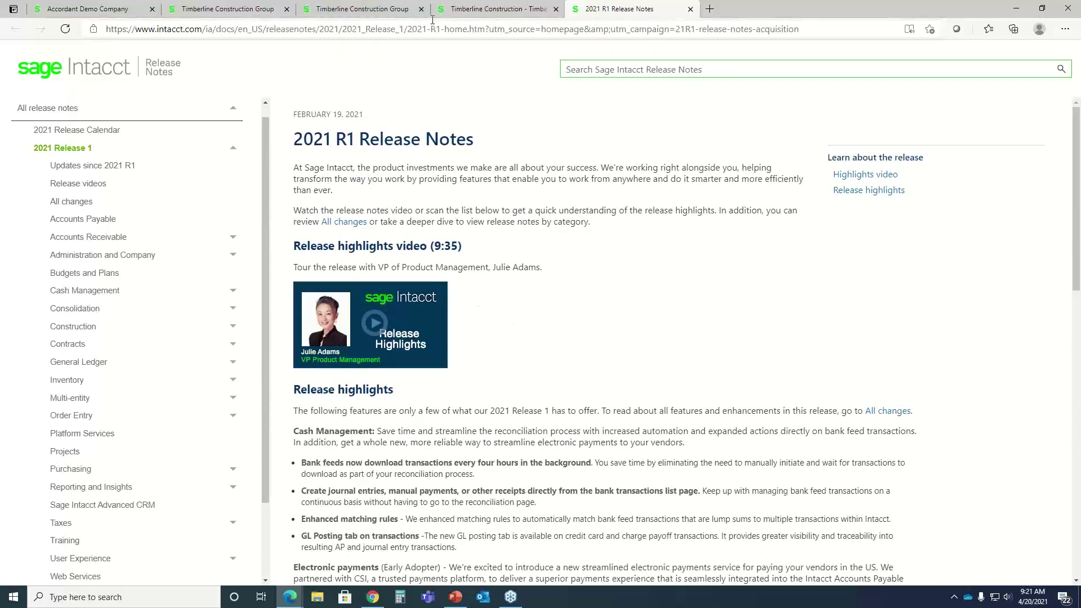
click(690, 9)
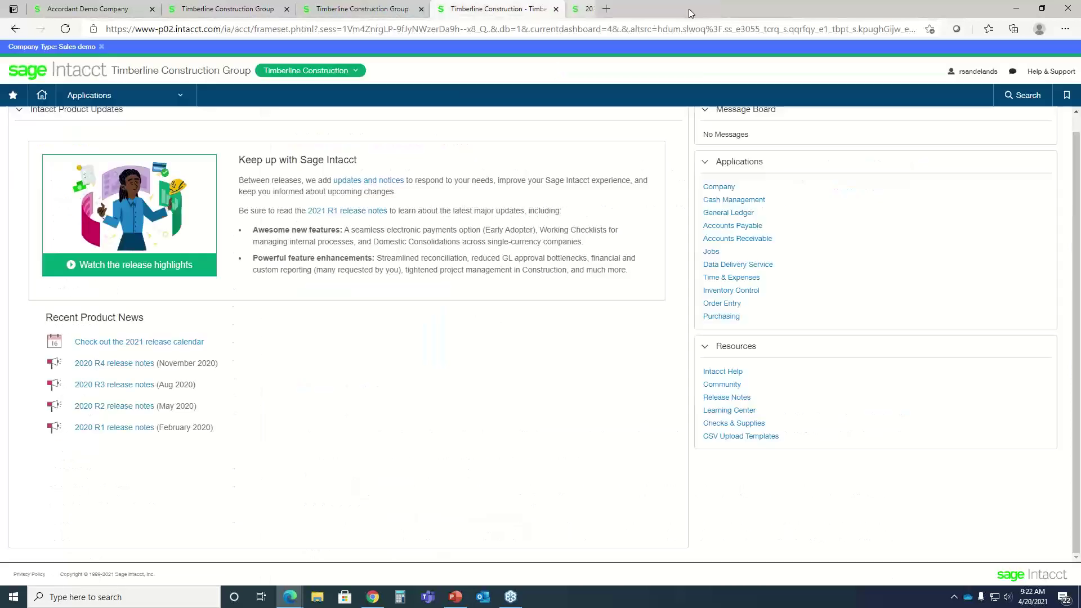
Open the Accounts Payable vendor list, start a new vendor record and look over its primary contact fields
click(158, 97)
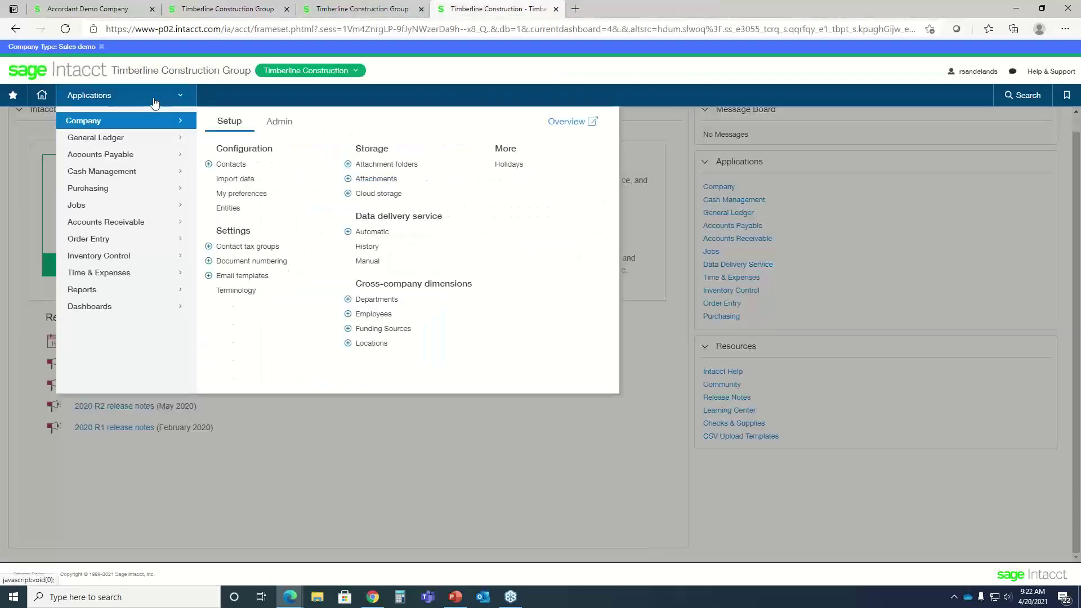
mouse_move(145, 158)
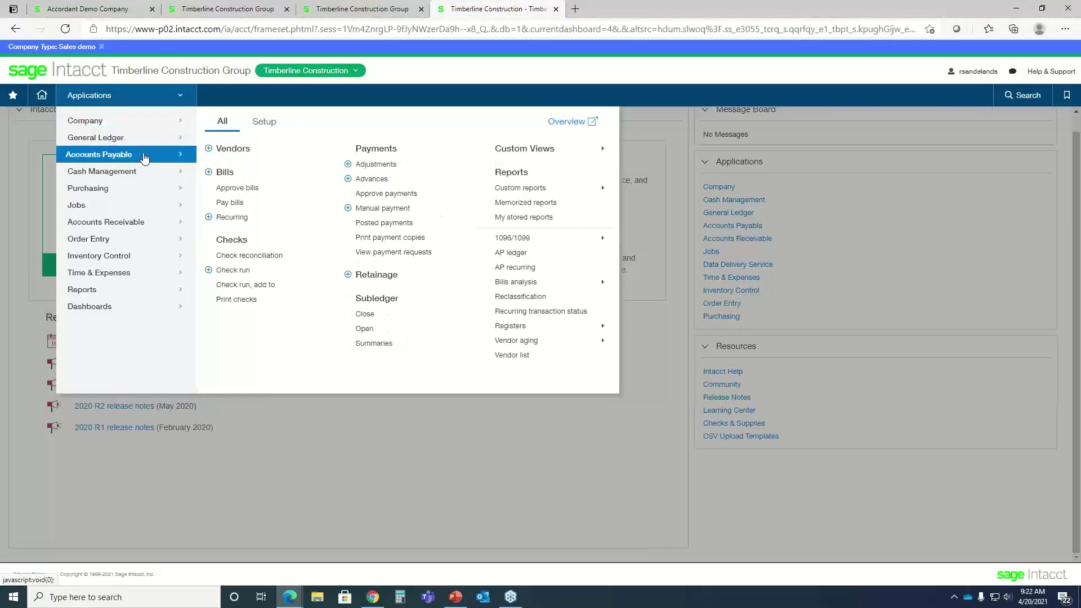
click(231, 149)
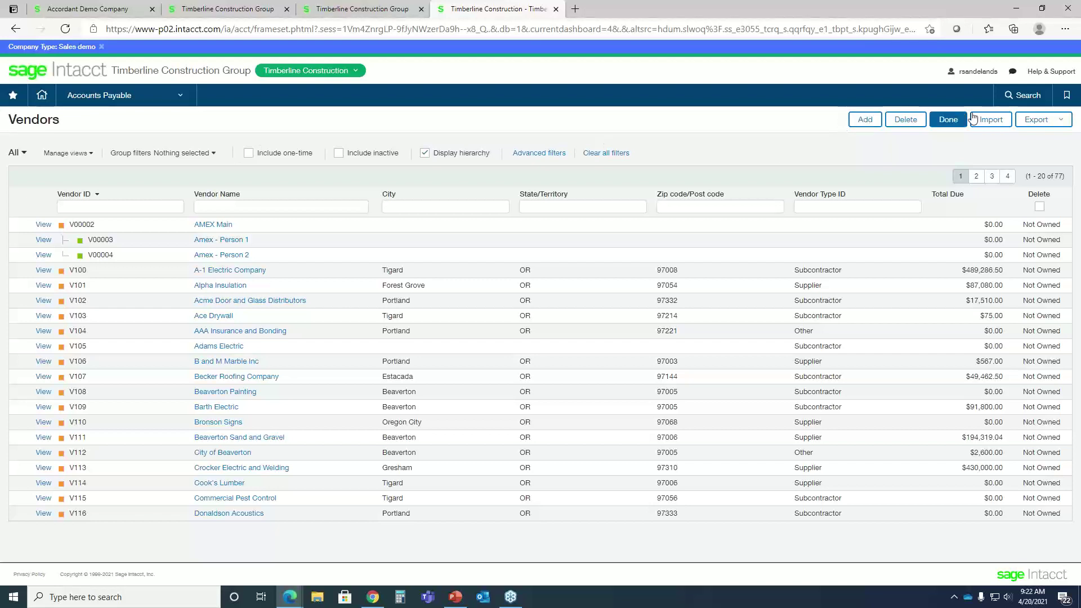
click(865, 120)
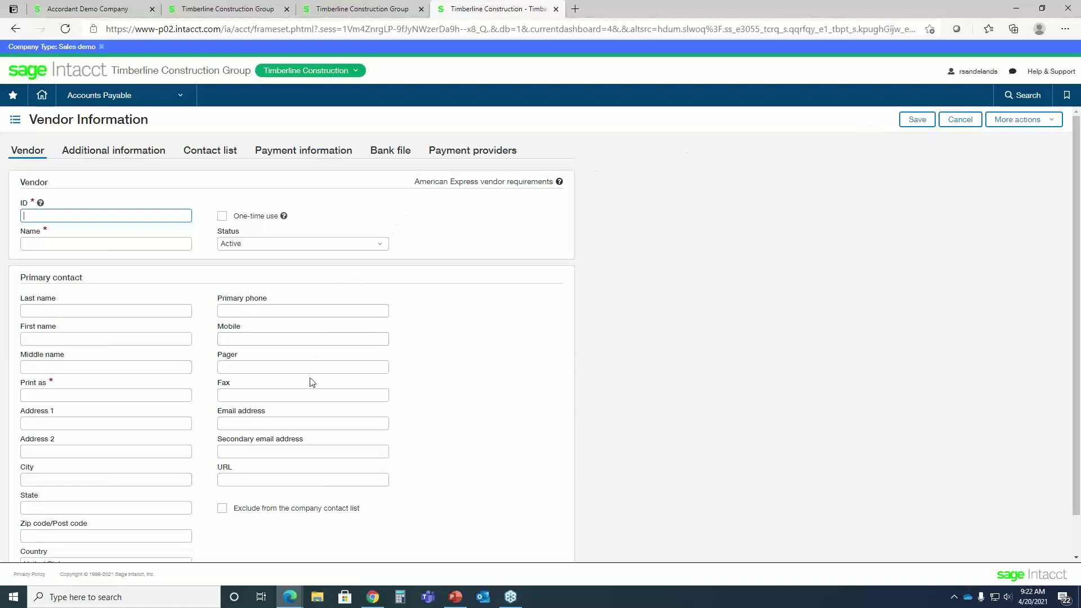
scroll(310, 379, down, 1)
scroll(310, 380, up, 1)
Add Cabling and Electrical to the trade list in the new vendor's additional information
click(145, 154)
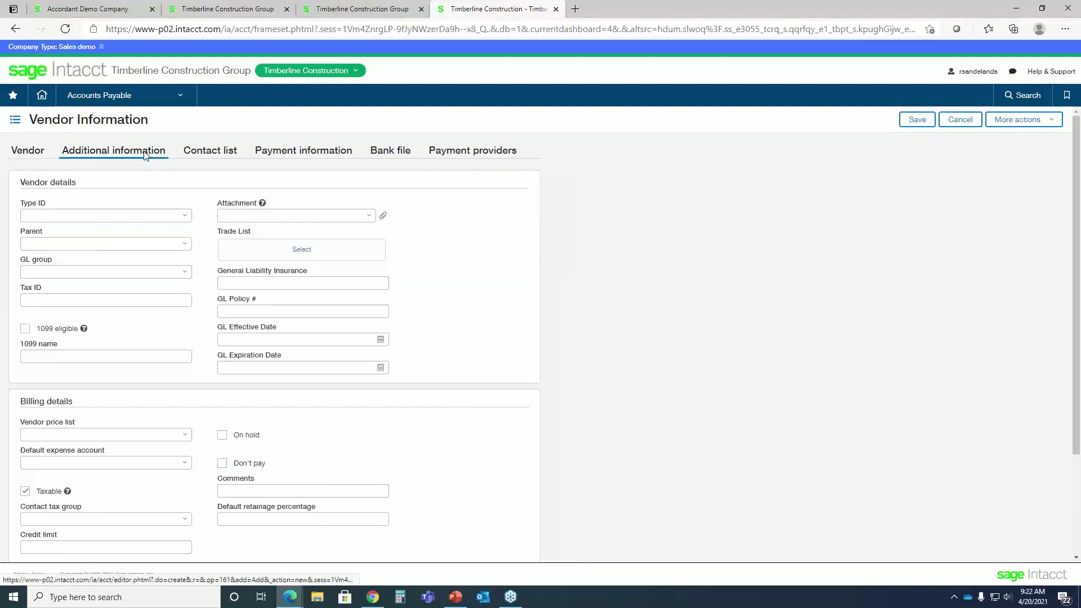
click(313, 253)
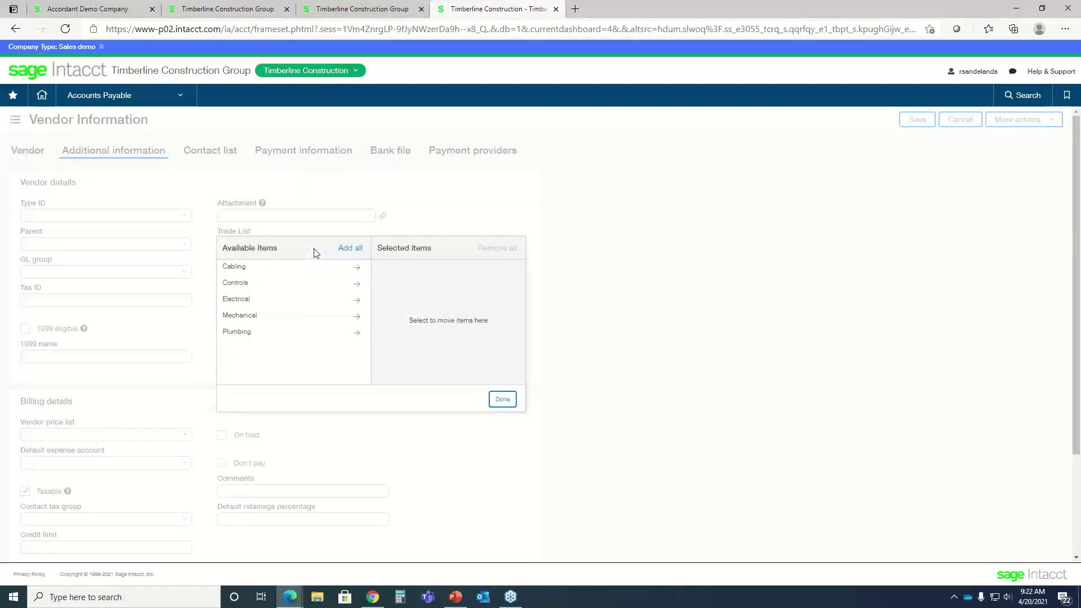
click(273, 268)
click(265, 283)
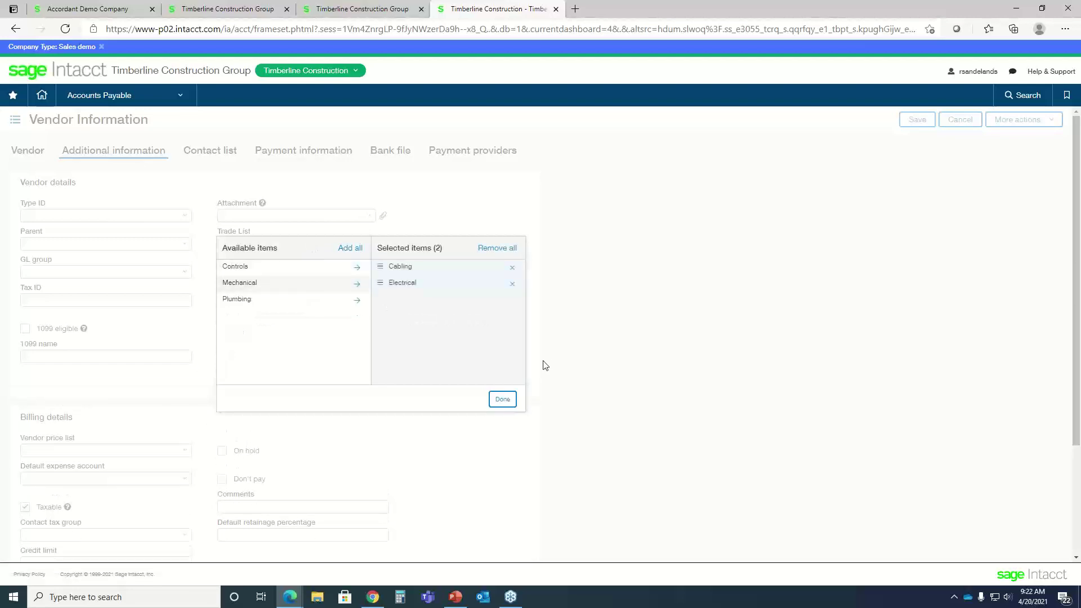
click(502, 398)
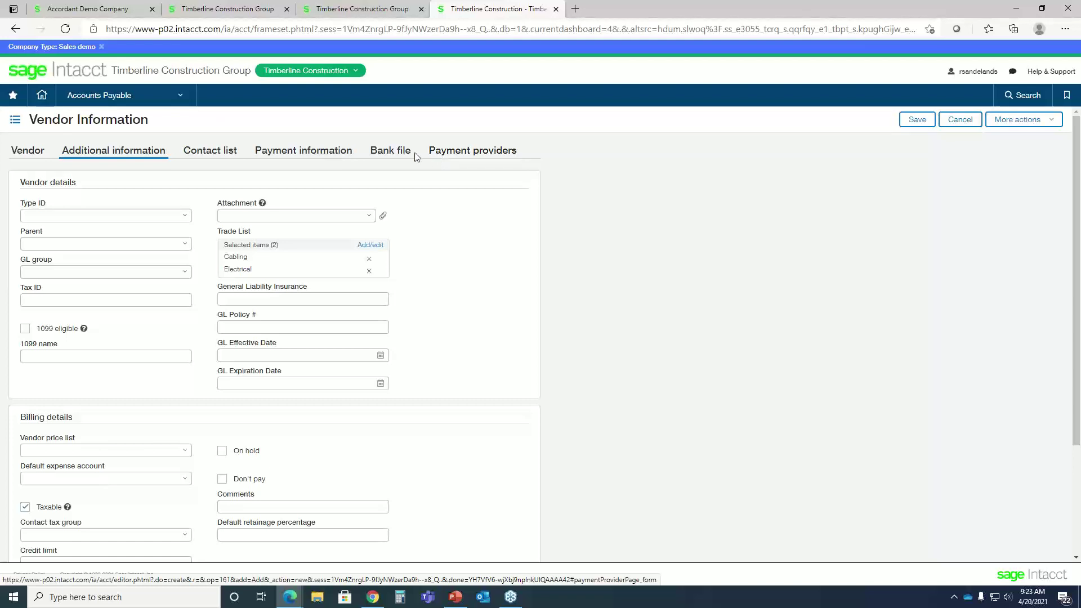
Look through the new vendor's bank file, payment provider, payment information and contact list sections, and return to the main vendor details
click(395, 151)
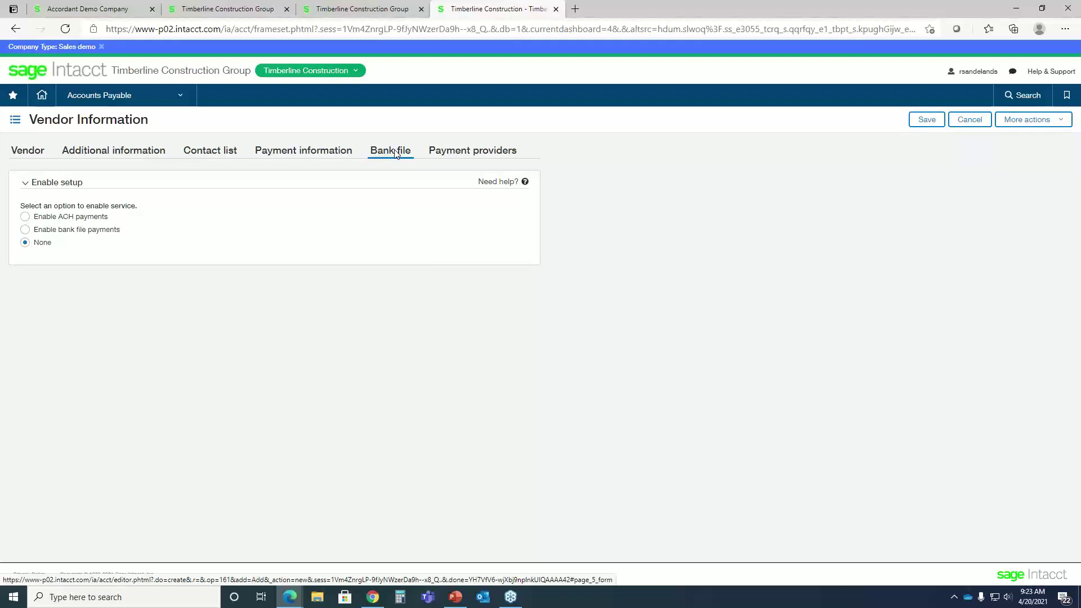
click(447, 156)
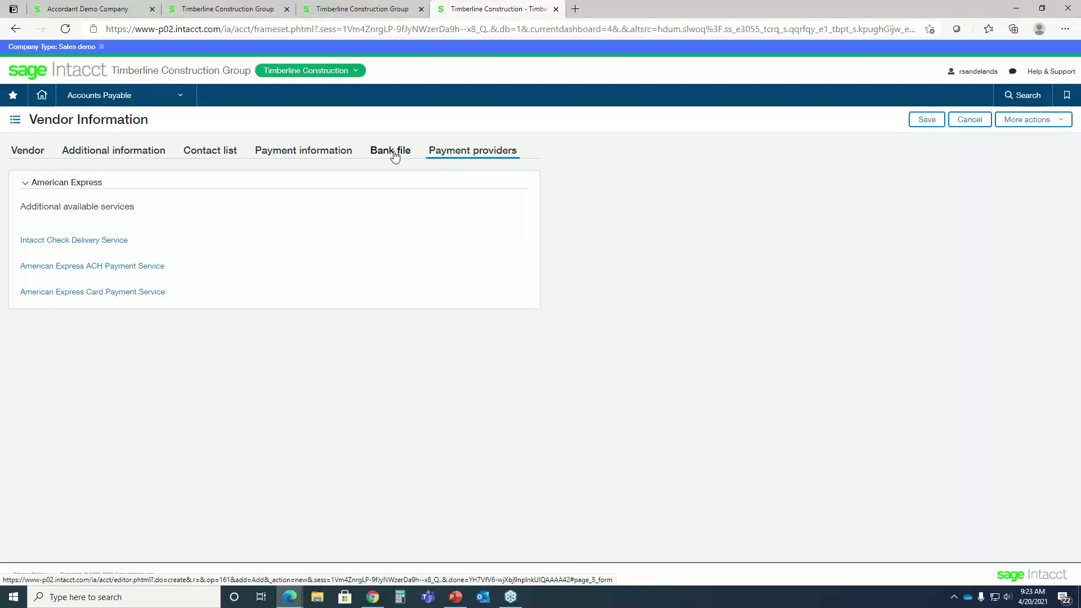
click(310, 157)
click(222, 150)
click(125, 154)
click(33, 154)
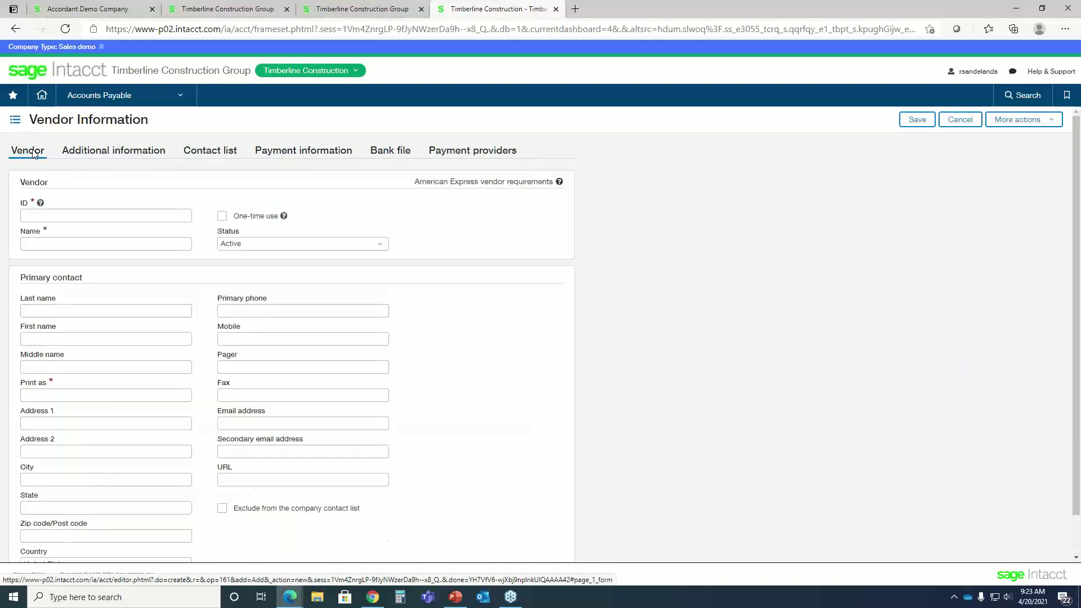
Leave the unsaved vendor record and open the list of jobs from the Jobs application
click(100, 95)
mouse_move(79, 206)
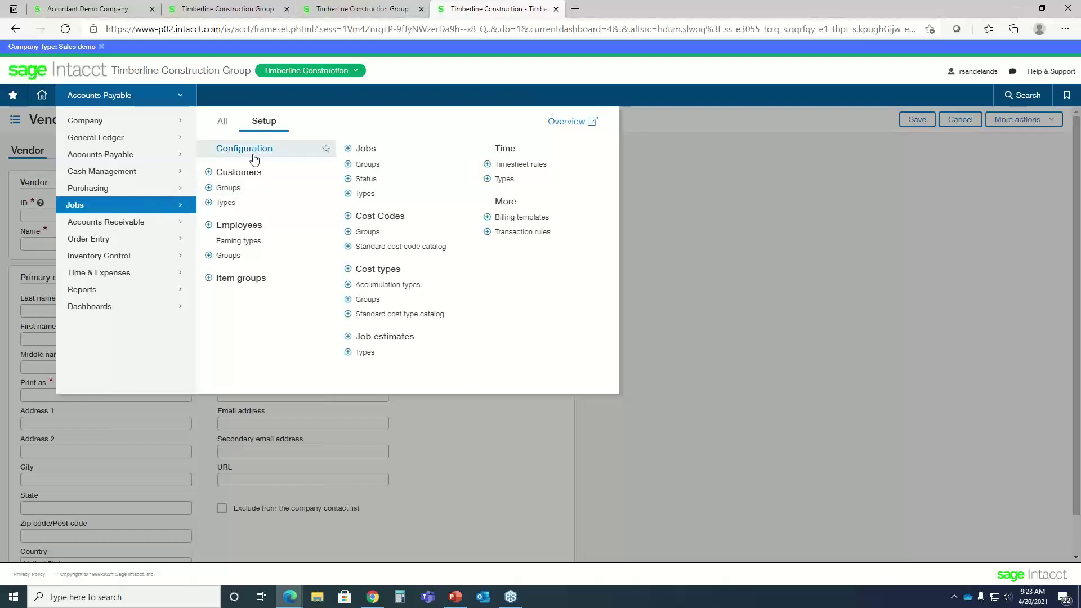
click(371, 164)
click(586, 90)
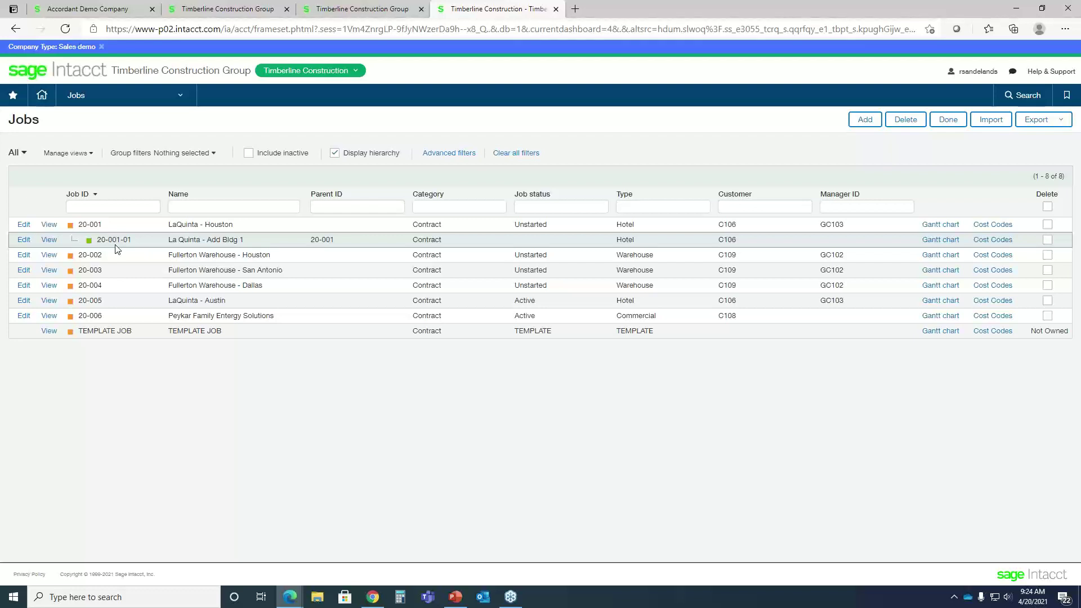
Open job 20-001 LaQuinta - Houston for editing and review its details, business rules and discussion posts
click(23, 225)
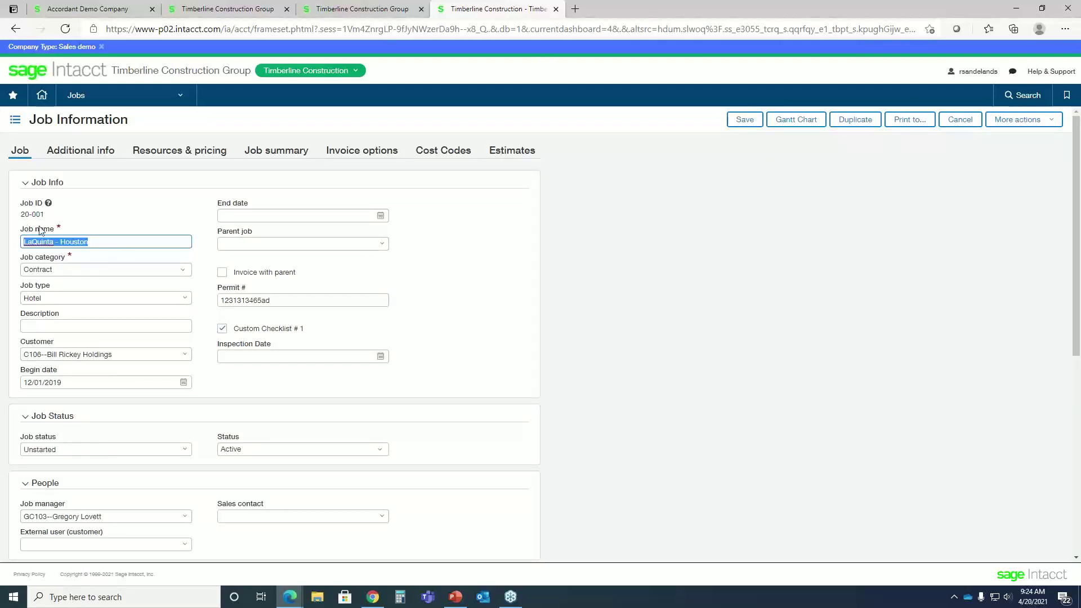
scroll(42, 234, down, 6)
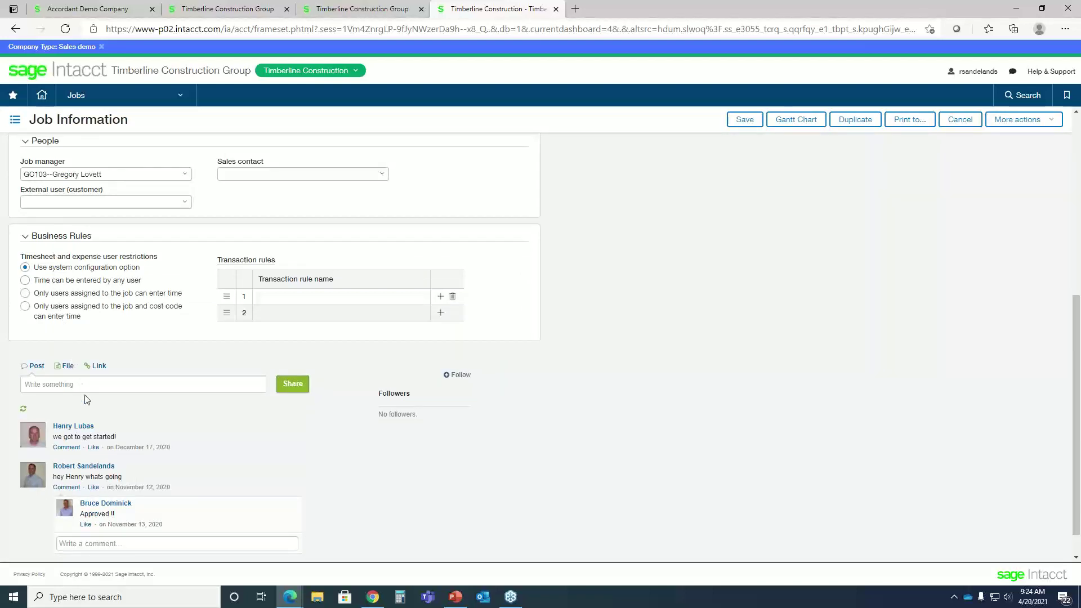
scroll(87, 400, down, 1)
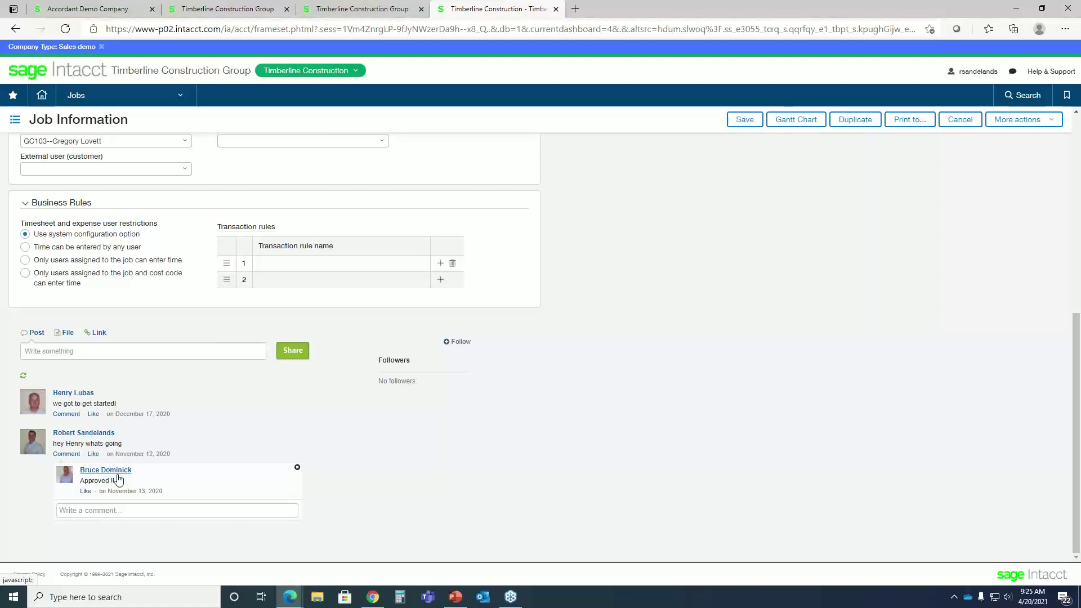
scroll(118, 479, up, 6)
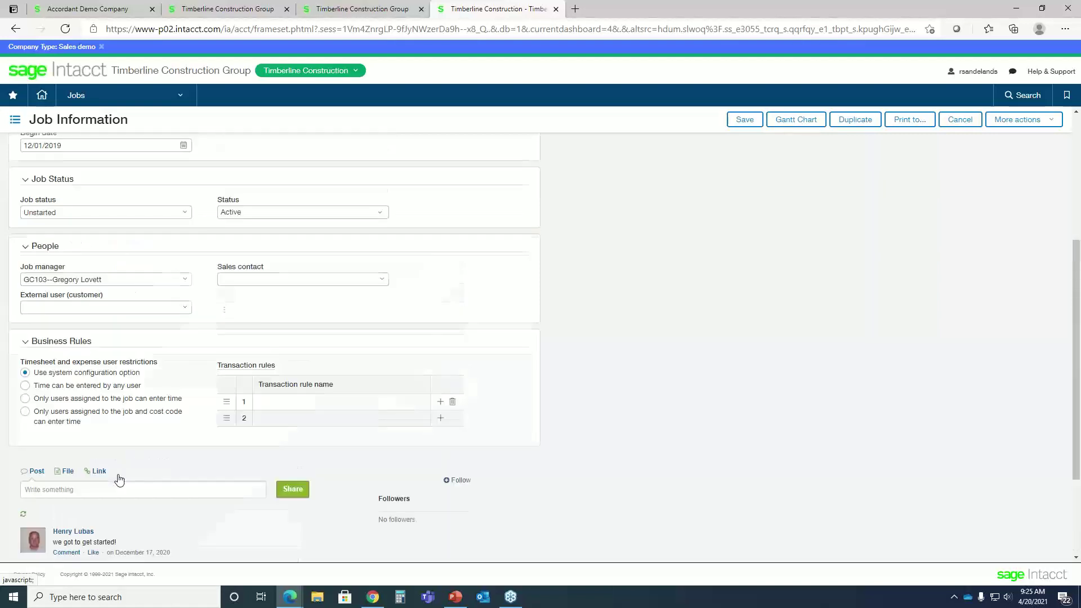
Look through the job's additional info, resources and pricing, job summary, invoice options and estimates sections
click(88, 154)
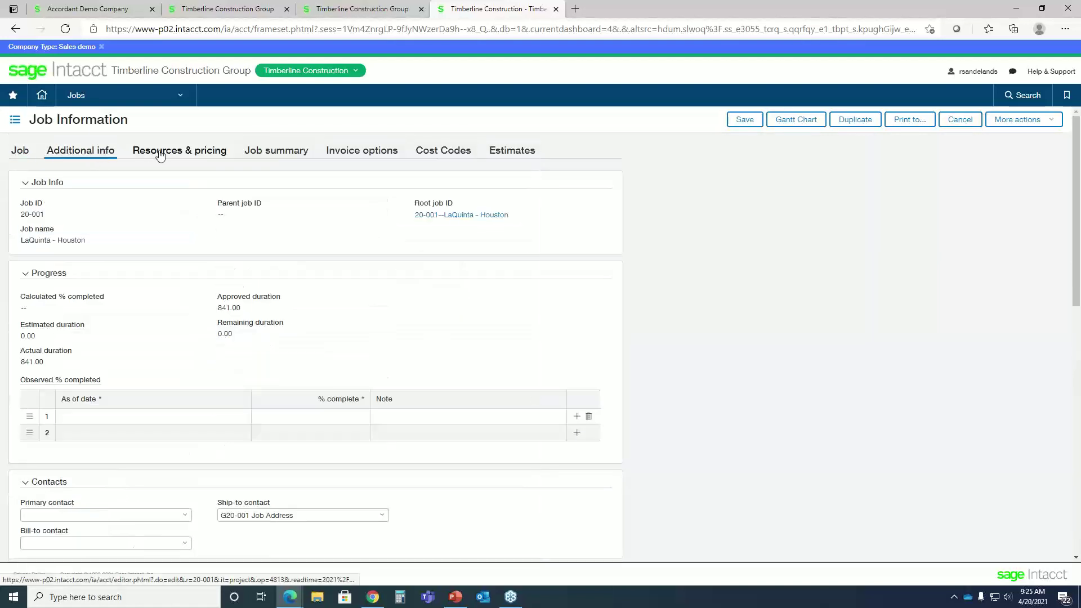
click(160, 155)
click(262, 149)
click(354, 153)
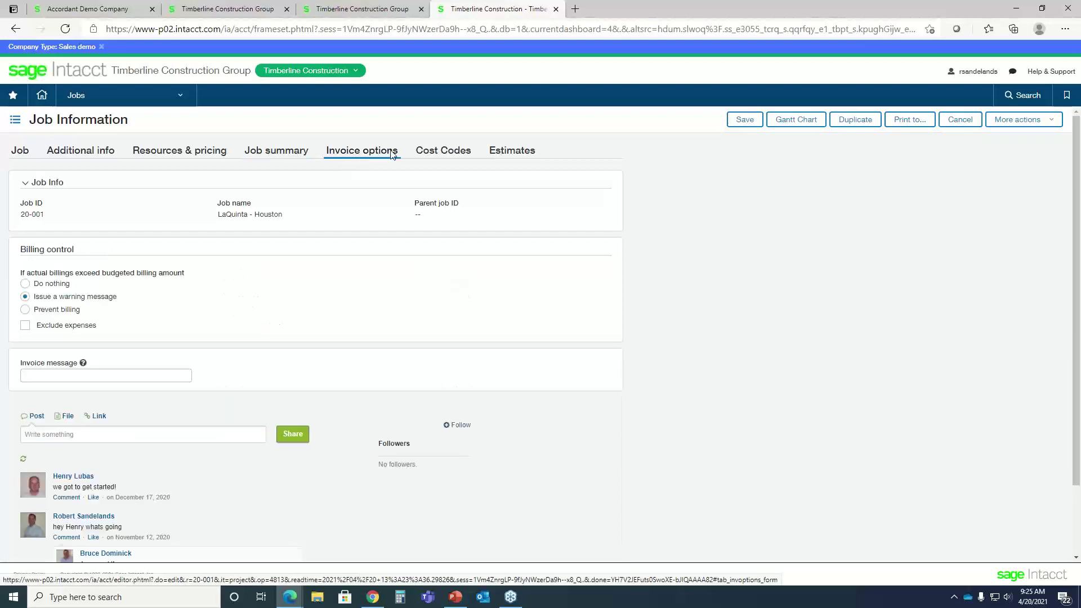
click(513, 153)
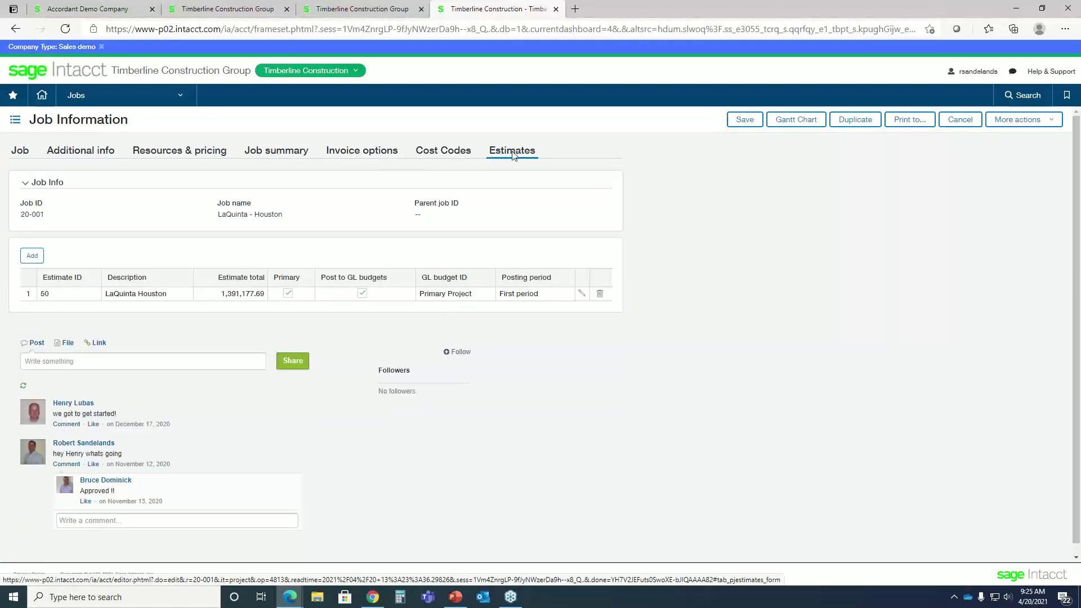
Open the job's LaQuinta Houston estimate, enlarge it to full size and examine its cost code entries
click(581, 294)
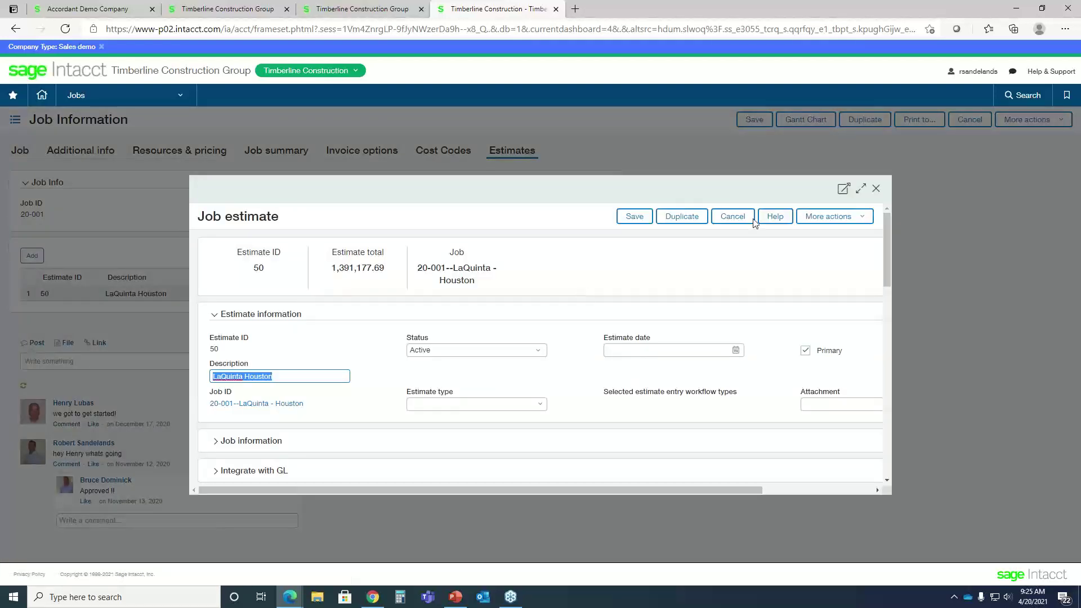
click(860, 188)
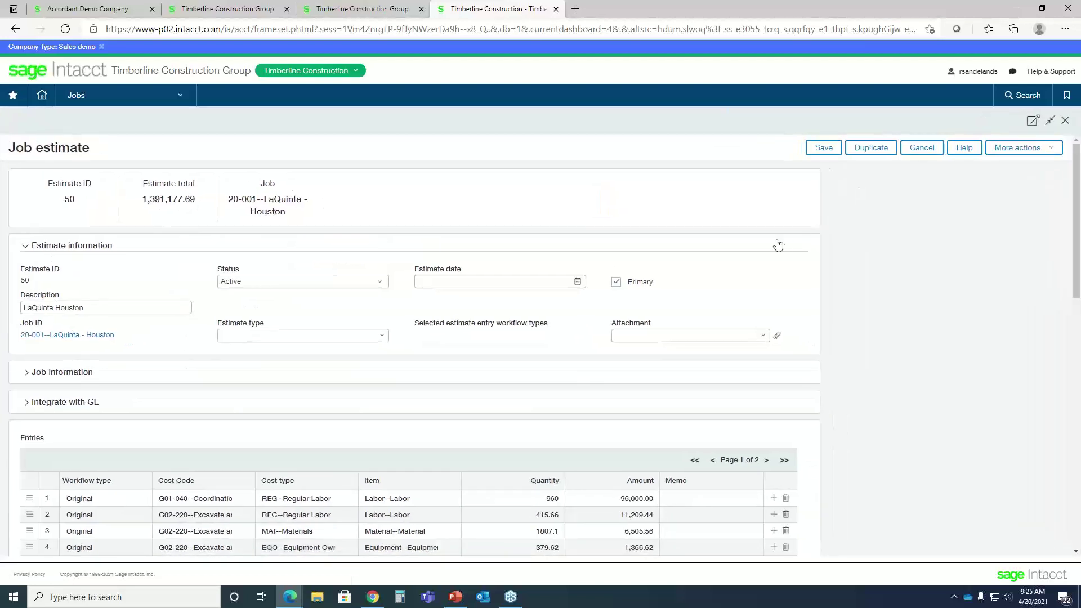
scroll(778, 244, down, 5)
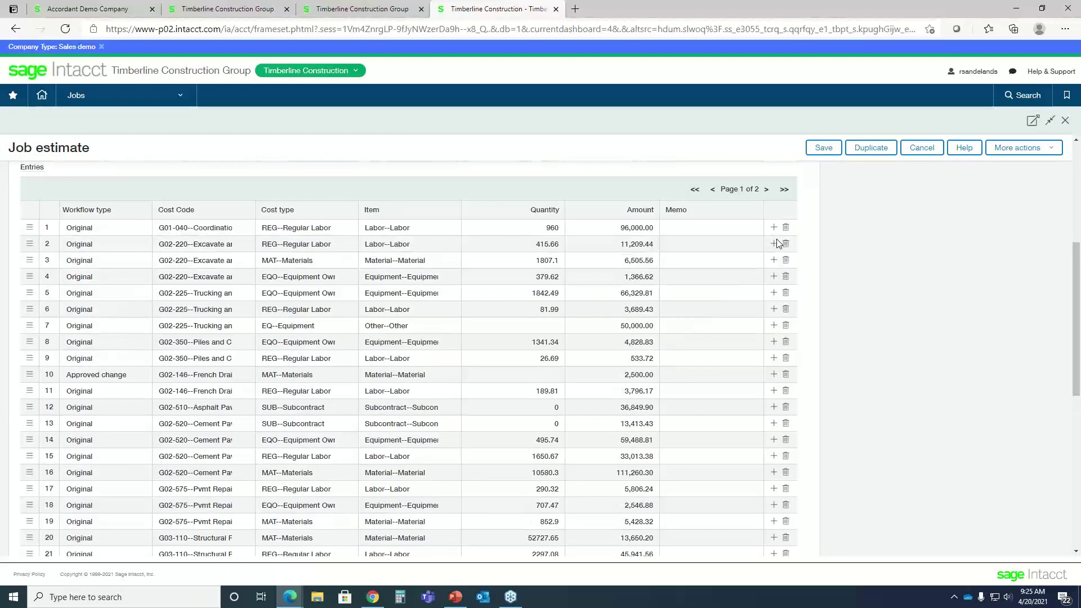
scroll(778, 243, up, 2)
Examine the workflow type options for estimate entry line 6 and leave its type unaltered
click(636, 357)
click(619, 392)
click(143, 392)
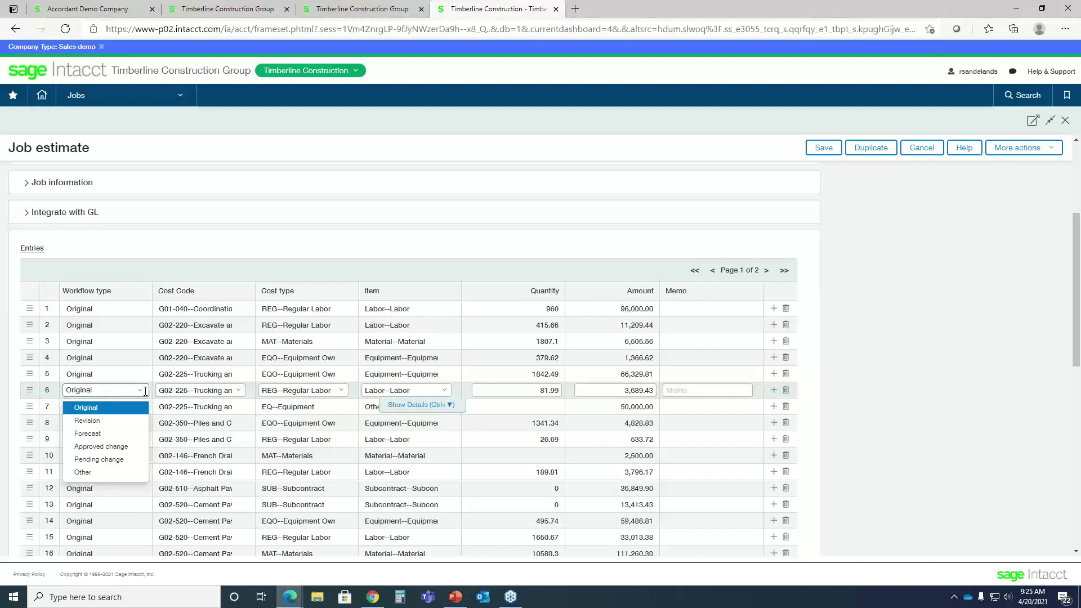
click(876, 314)
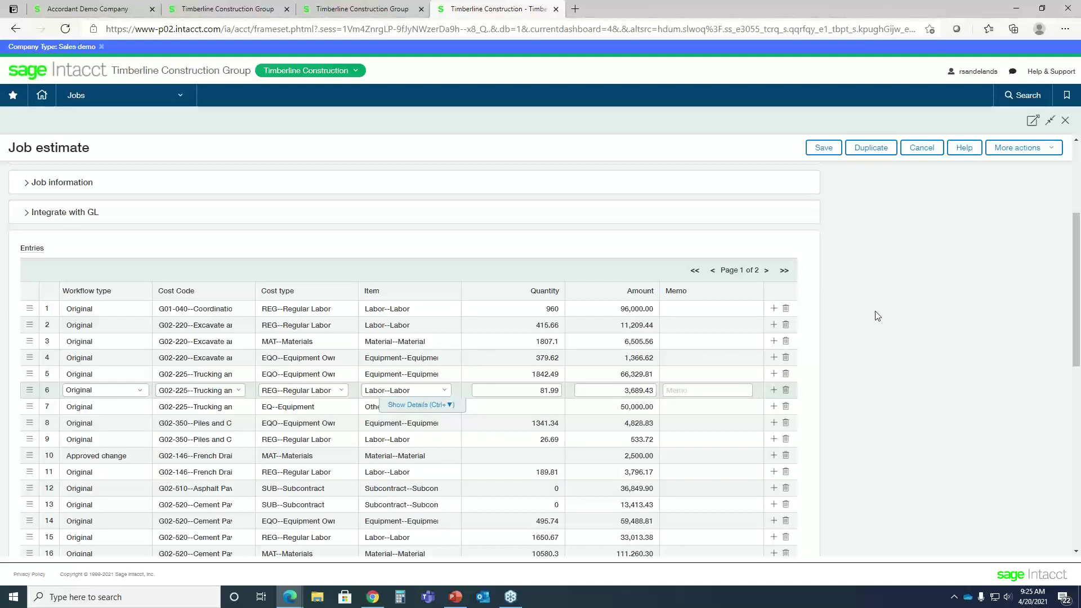
scroll(875, 315, up, 3)
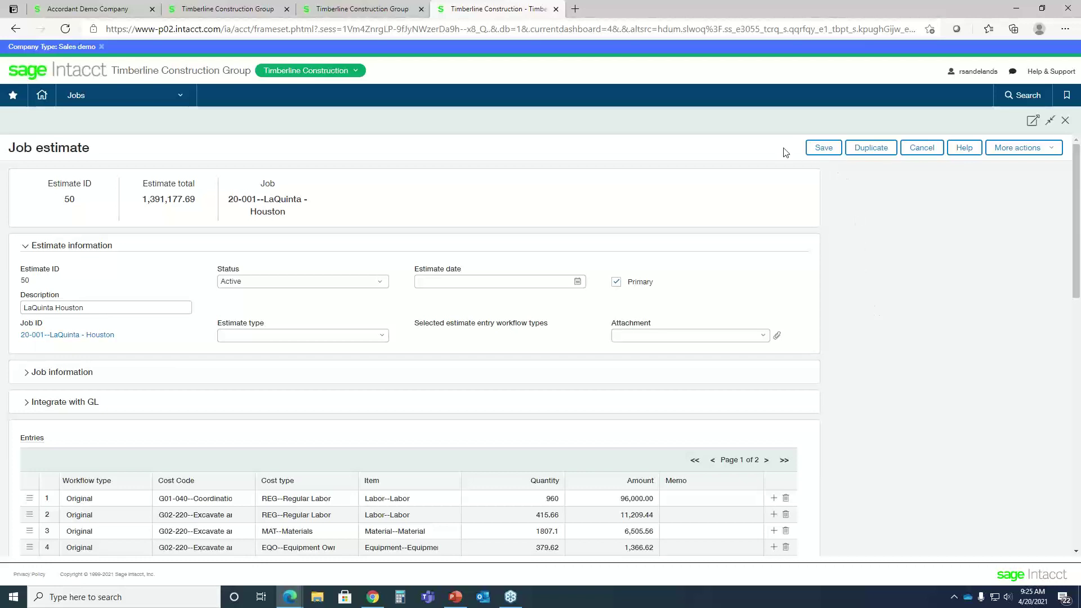
Duplicate the LaQuinta Houston estimate and look over the copied entries, ready for a new estimate ID
click(880, 151)
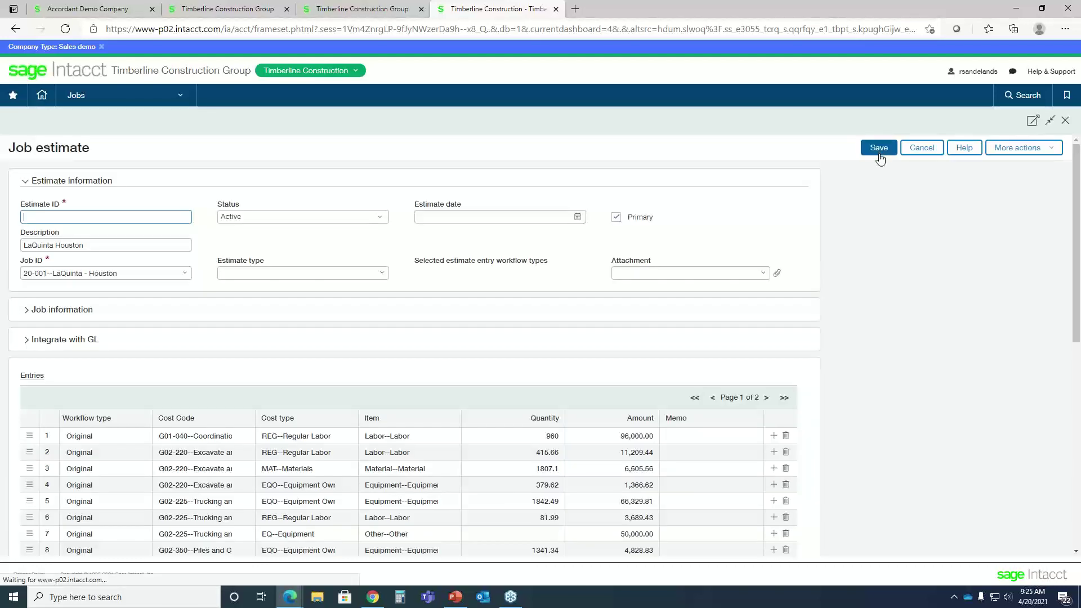
scroll(590, 361, down, 5)
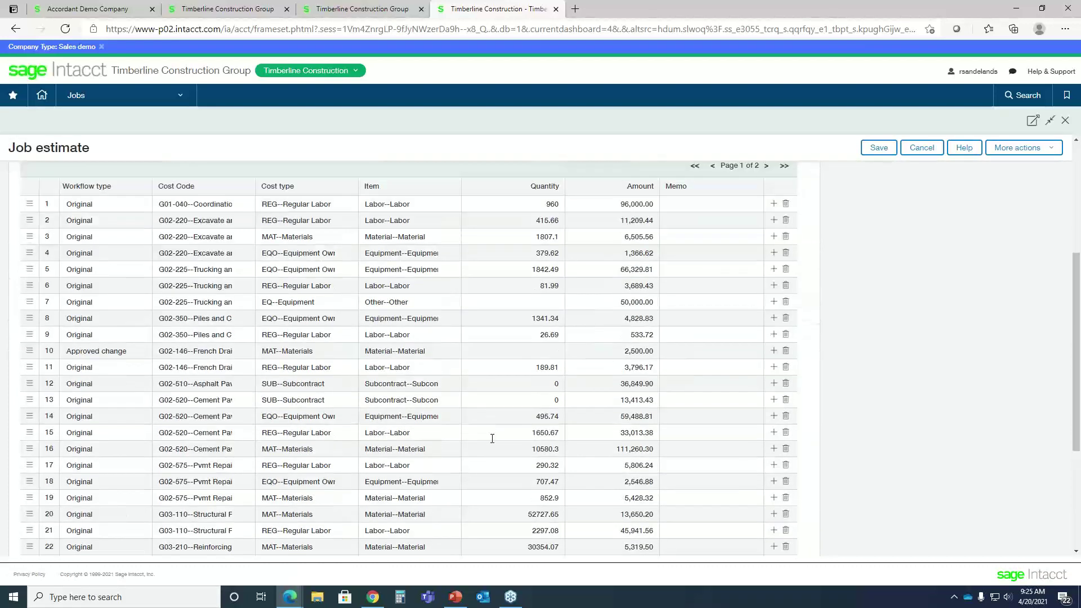
scroll(239, 323, up, 5)
click(70, 218)
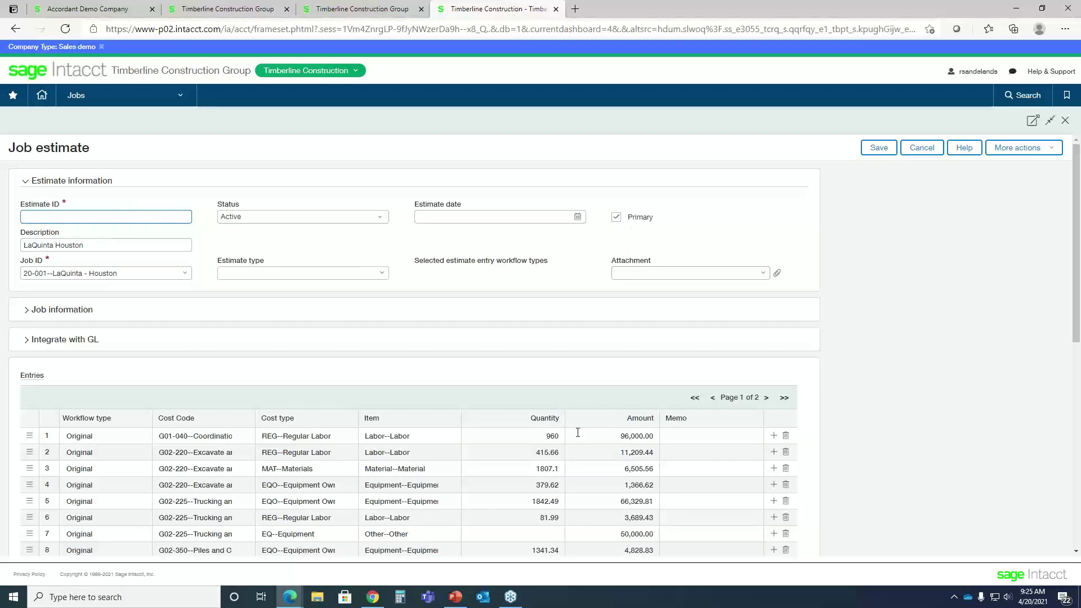
Open the layout editor for the estimate's entries, look over the movable fields and exit without saving
click(1048, 149)
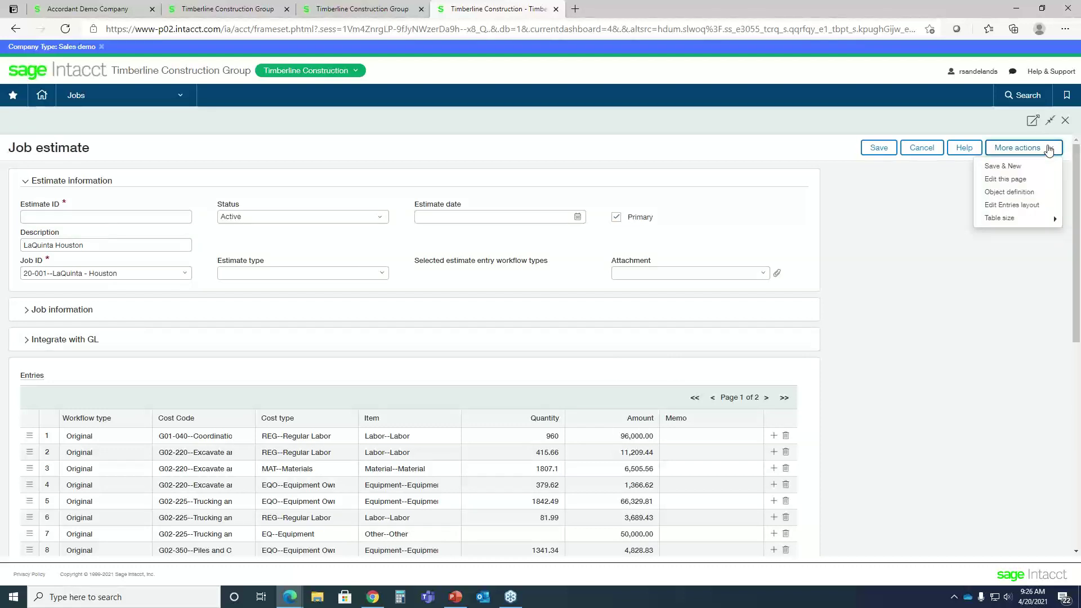
click(1021, 207)
scroll(353, 324, up, 5)
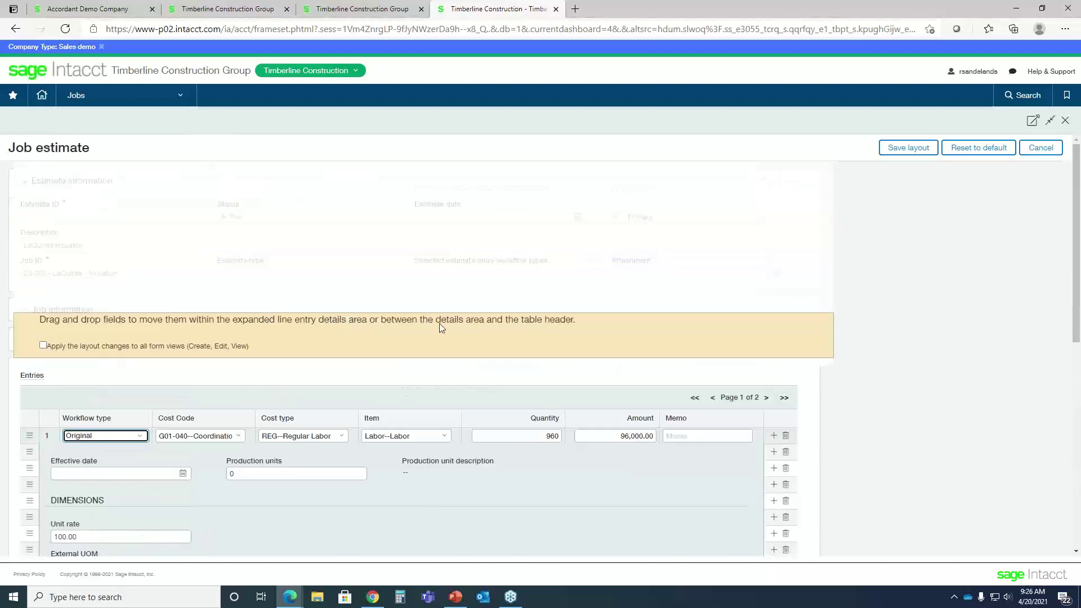
click(1037, 149)
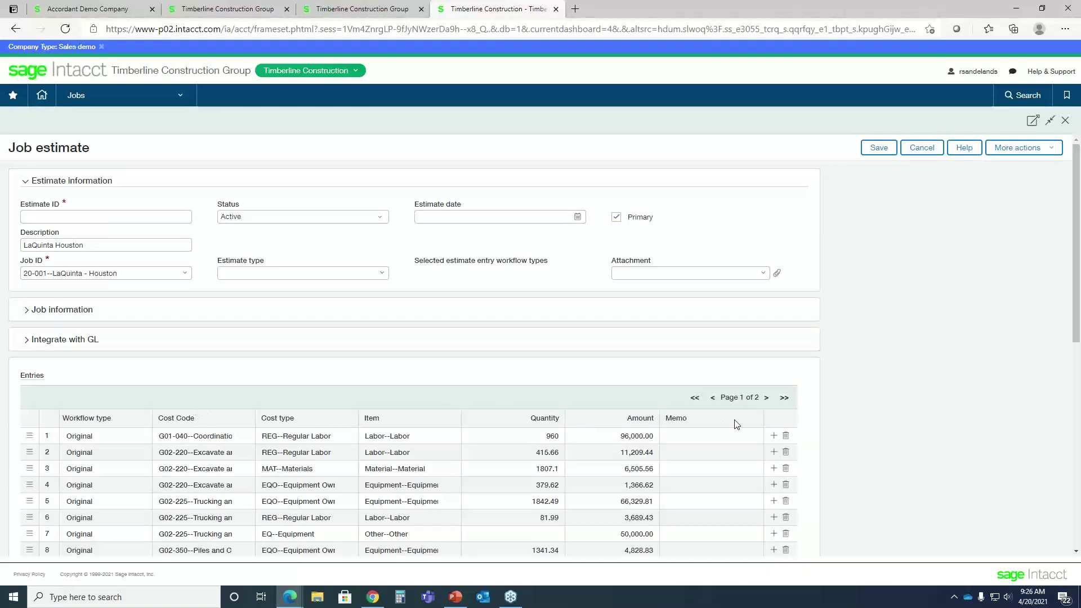
Cancel the duplicated job estimate and open the Accounts Payable bills list
click(921, 149)
click(116, 103)
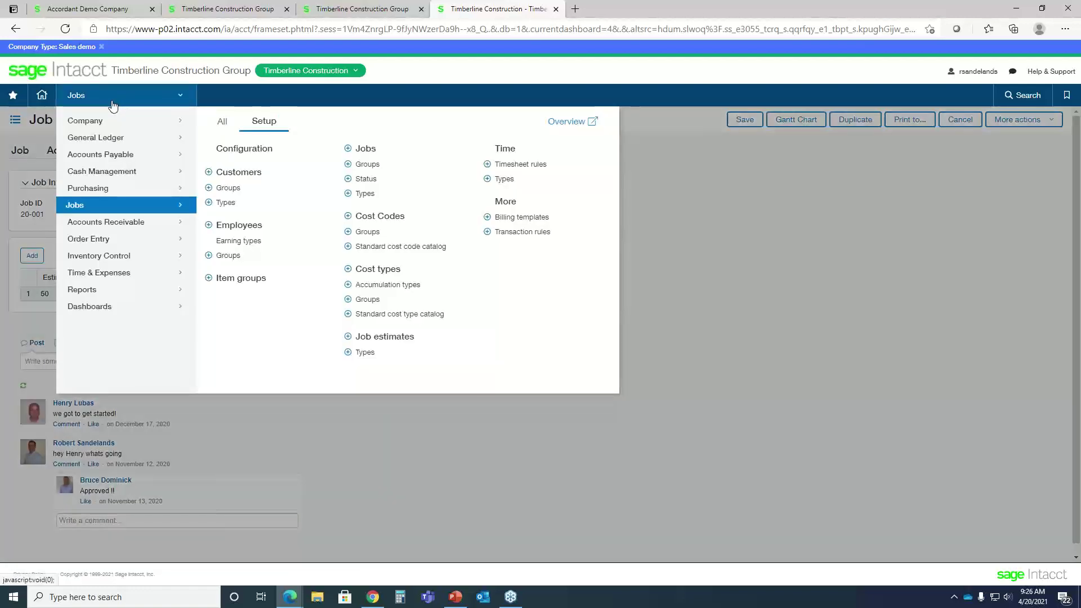
mouse_move(122, 155)
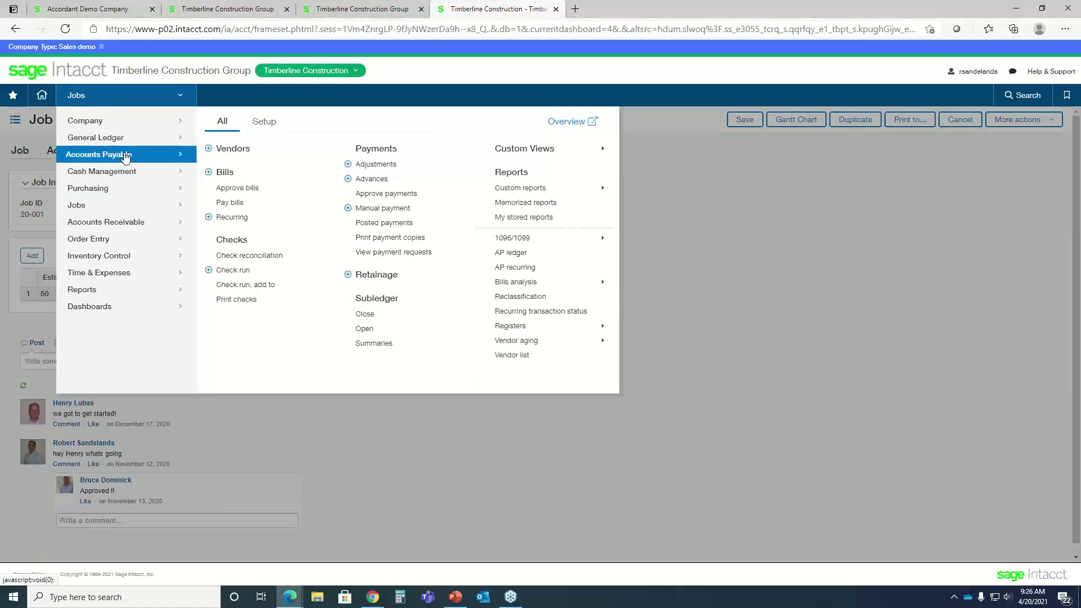
click(225, 172)
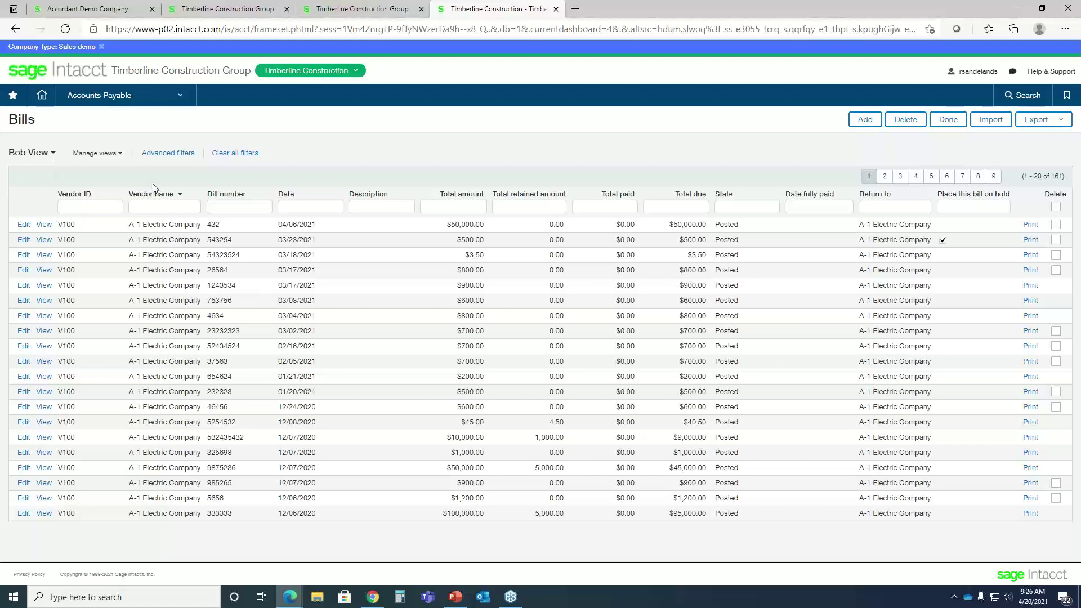
Filter the bills list to vendor names matching "alph" and sort it by total retained amount, largest first
click(146, 205)
text(alph)
key(Return)
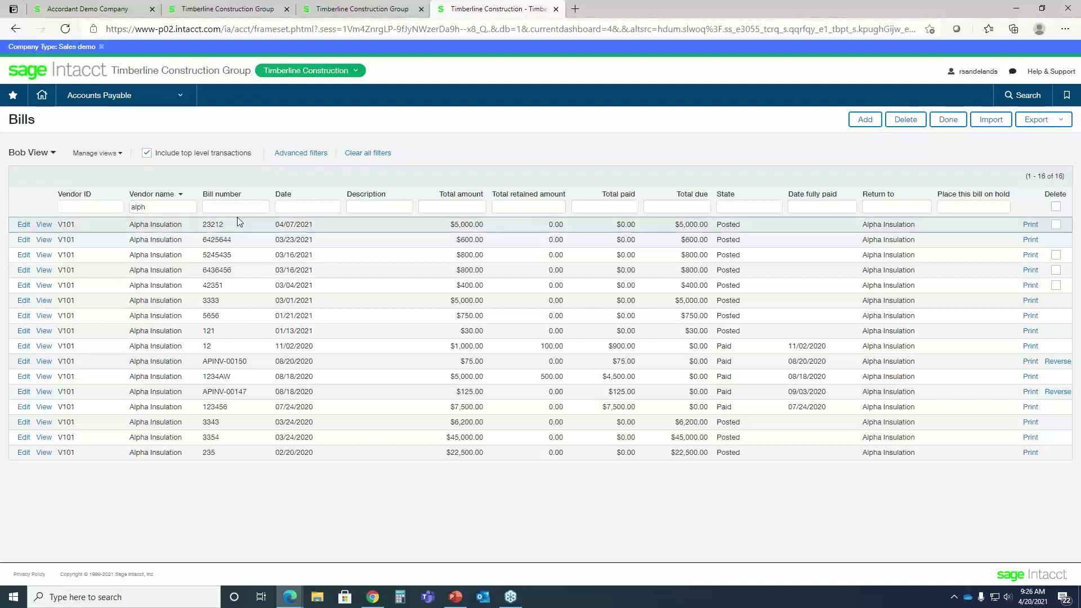
click(520, 198)
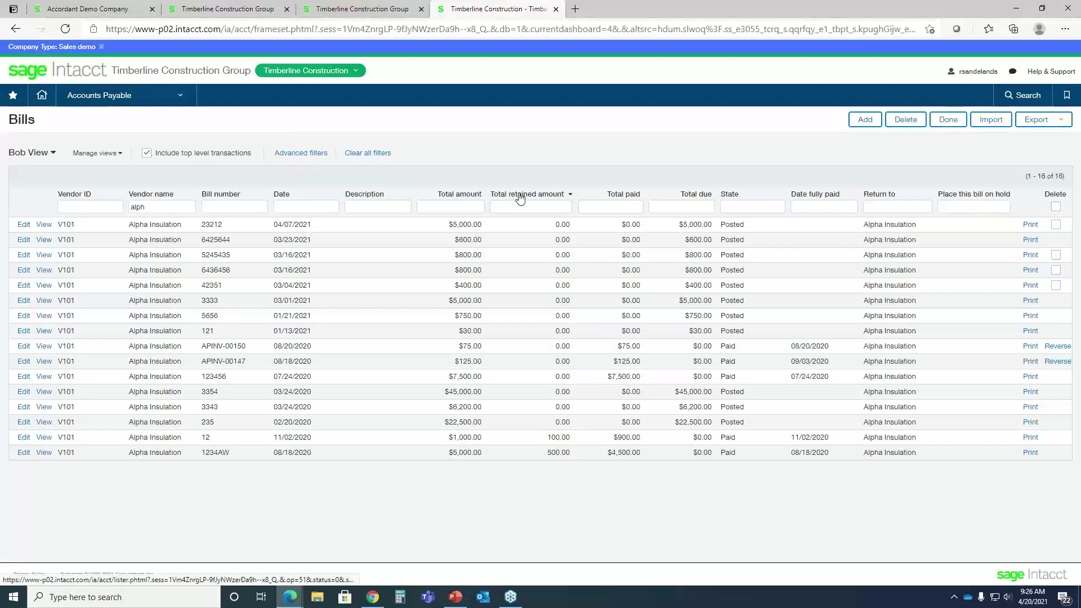
click(511, 194)
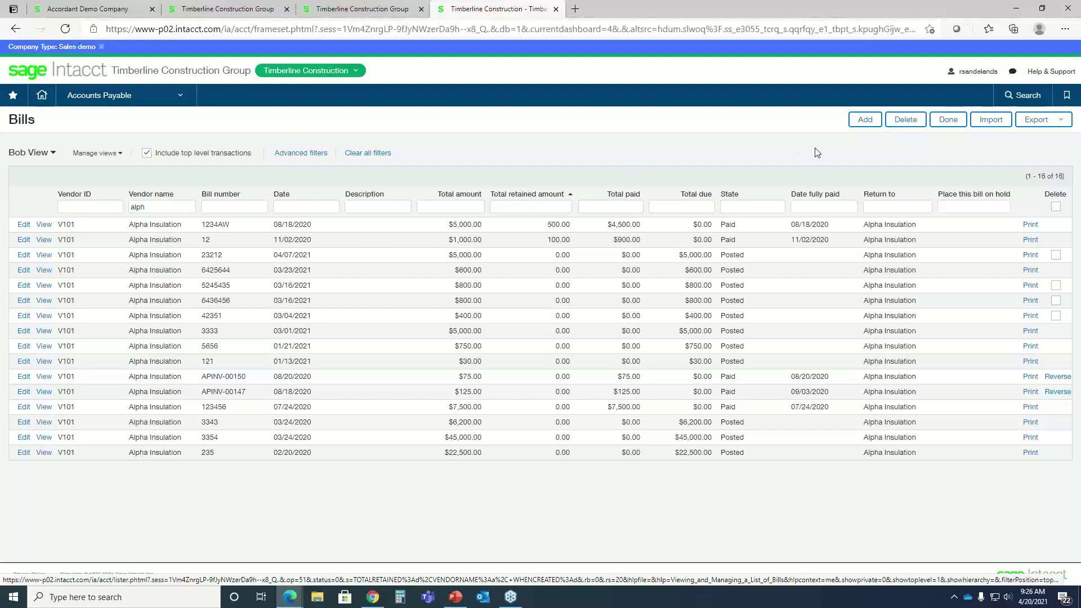
Start a new bill for the vendor A-1 Electric Company
click(864, 121)
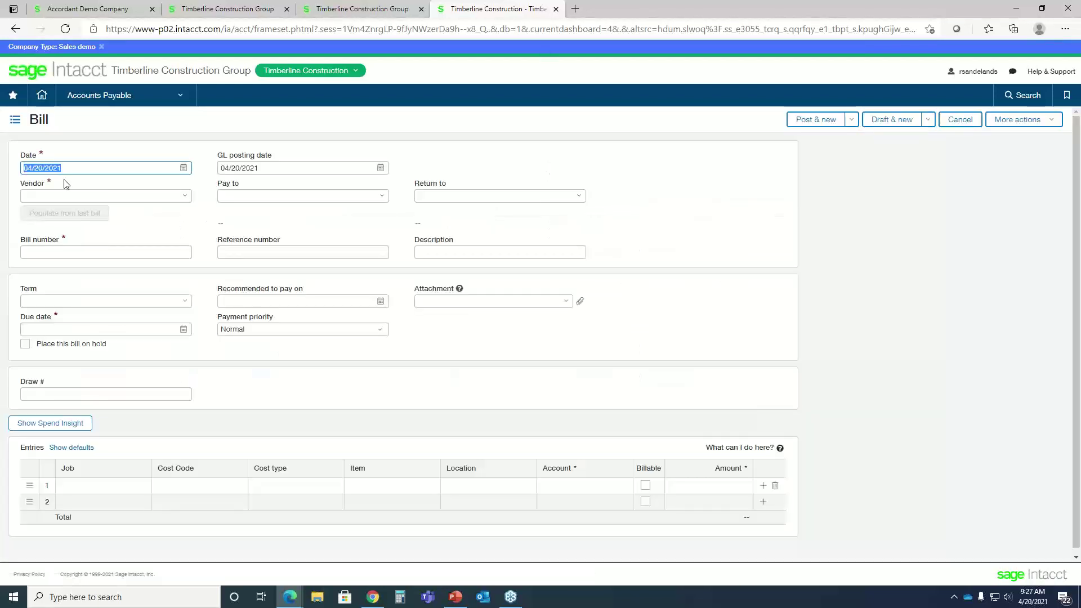
click(61, 194)
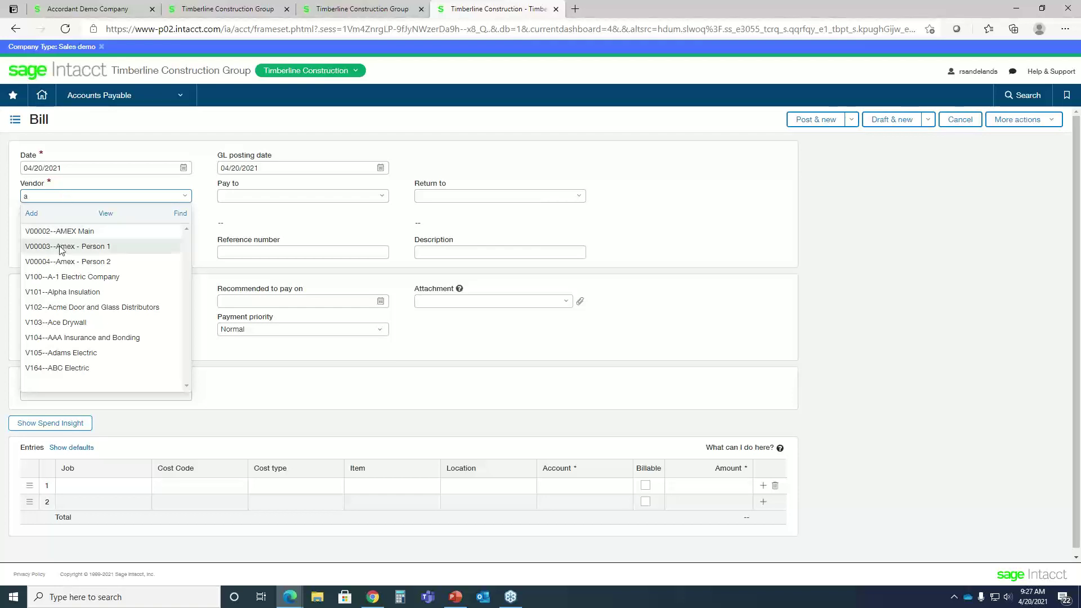
click(68, 277)
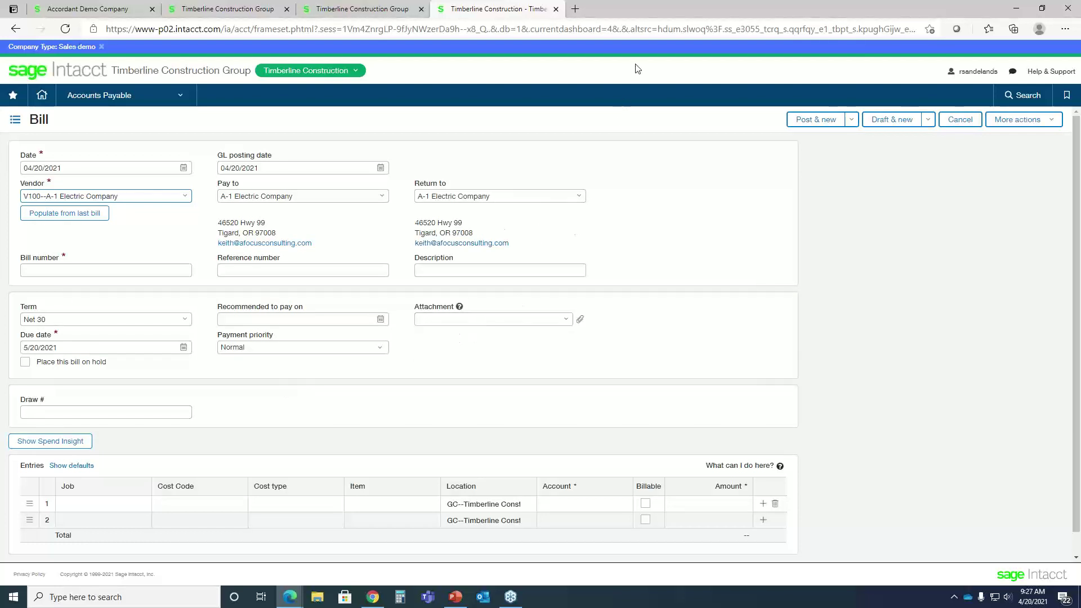
Attach the desktop file "Procore - Sage Intacct Connector 041421.pdf" to the bill with ID 1236767 in the sample Invoices folder
drag(632, 3, 393, 47)
drag(652, 34, 426, 373)
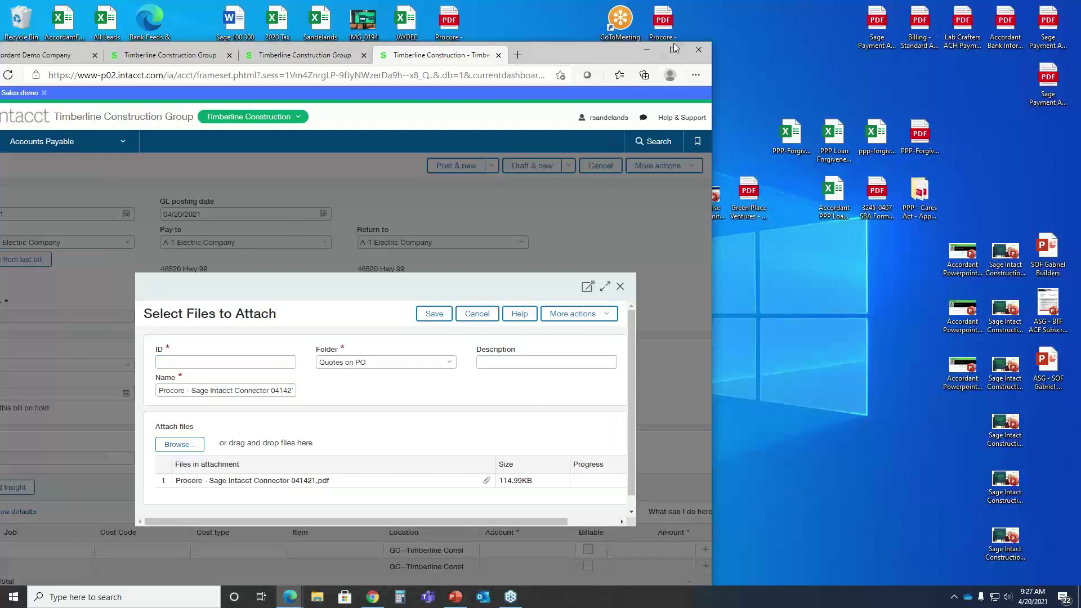
click(672, 50)
click(317, 311)
text(1231'2)
drag(387, 309, 310, 308)
text(6767)
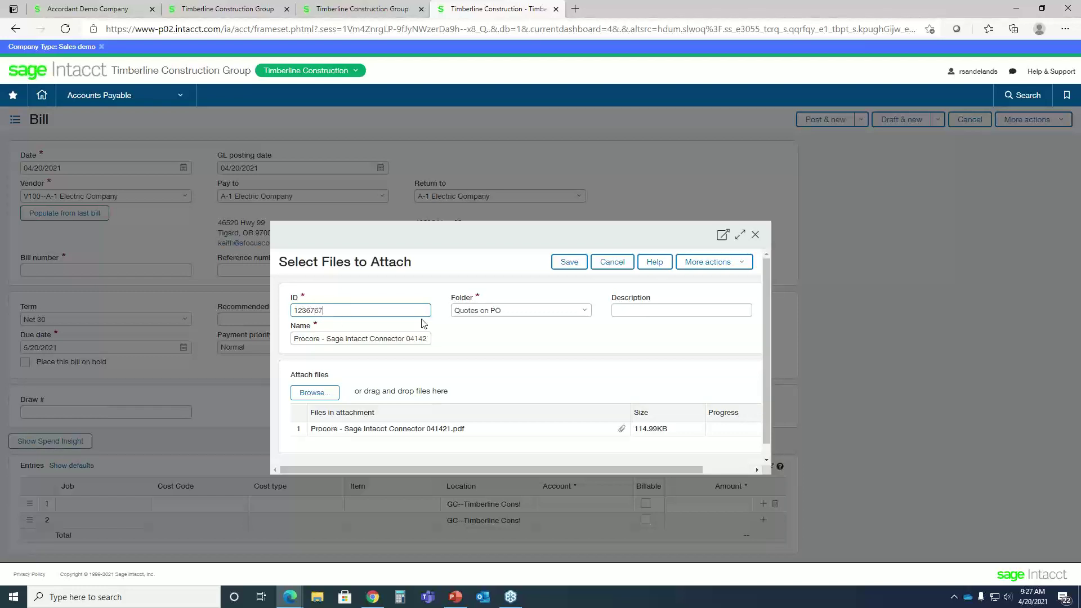
click(585, 311)
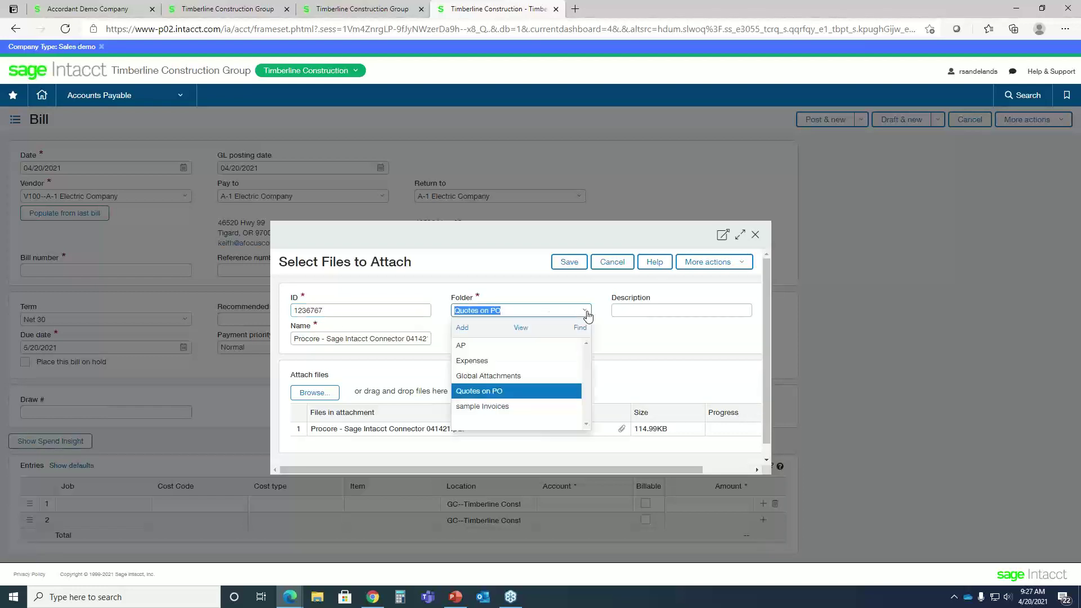
click(507, 406)
click(571, 262)
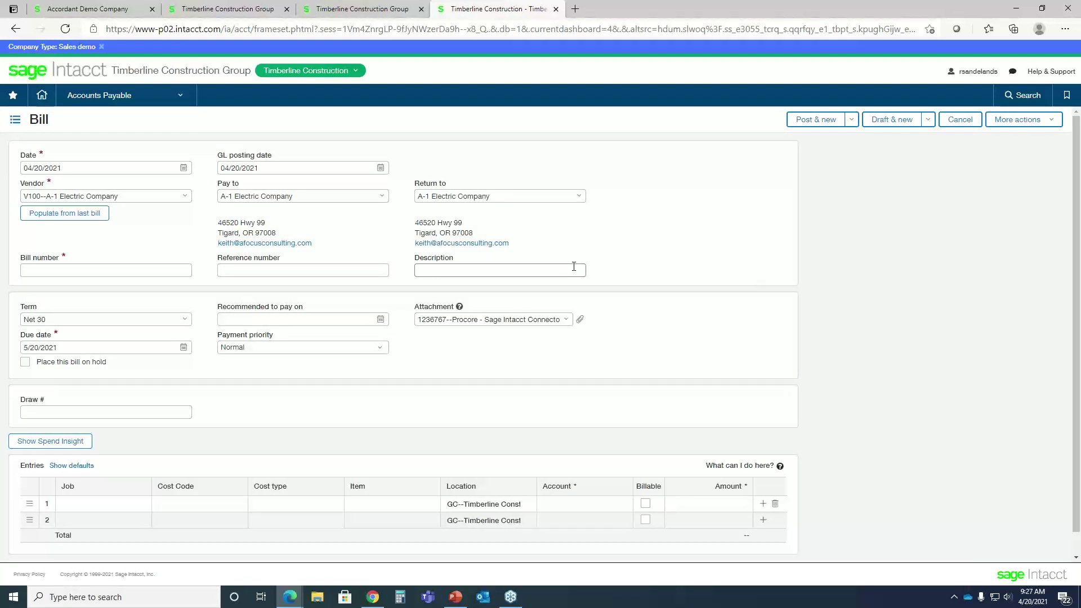
Assign bill entry line 1 to job 20-001 LaQuinta - Houston, cost code G02-220 Excavate and Backfill, and cost type MAT Materials
scroll(748, 126, down, 1)
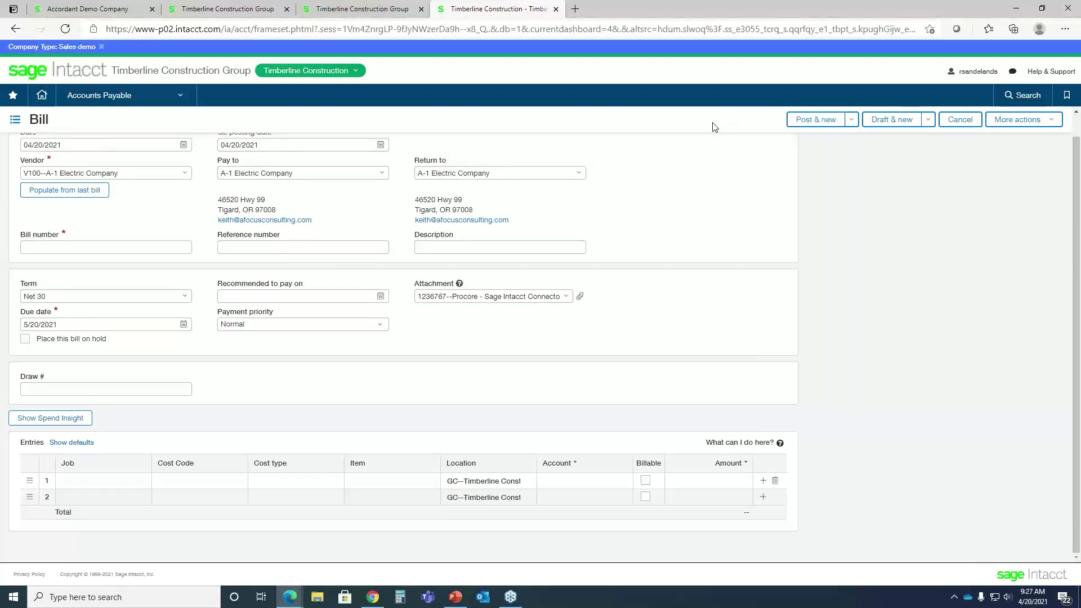
scroll(713, 126, up, 1)
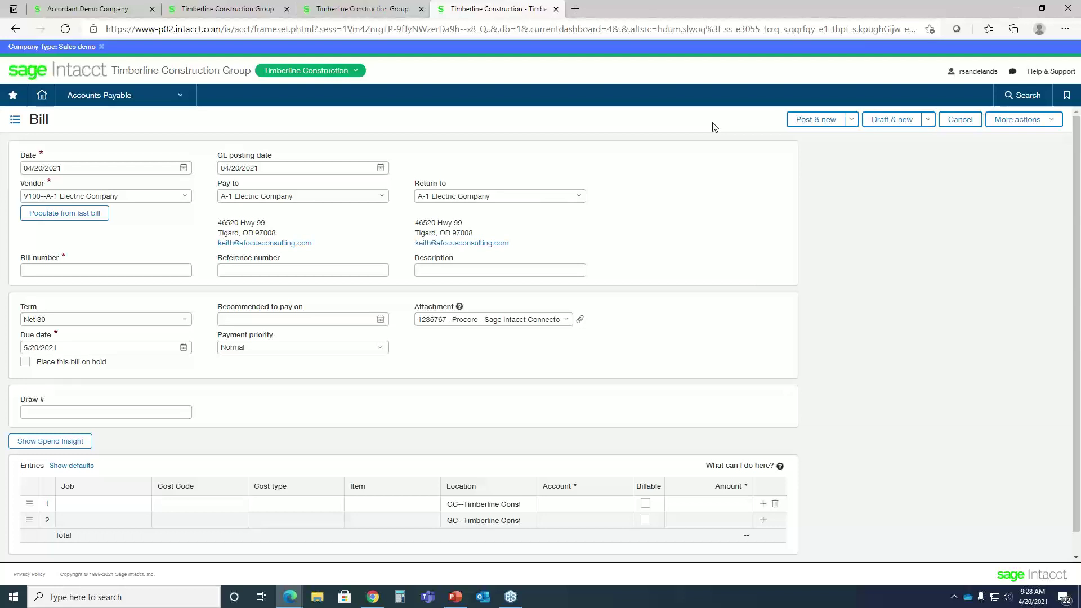
click(139, 506)
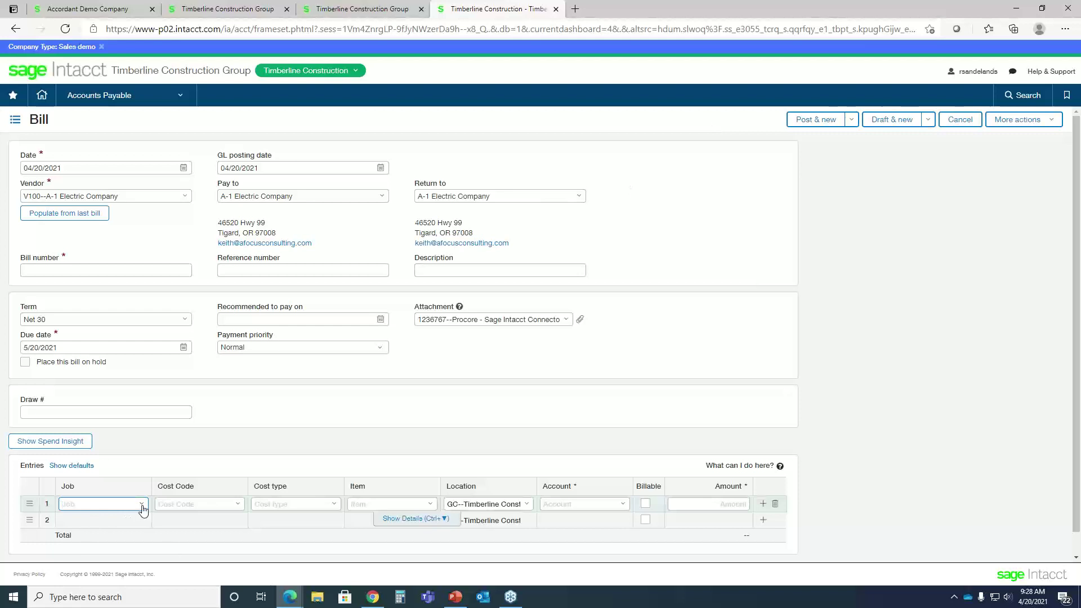
click(141, 505)
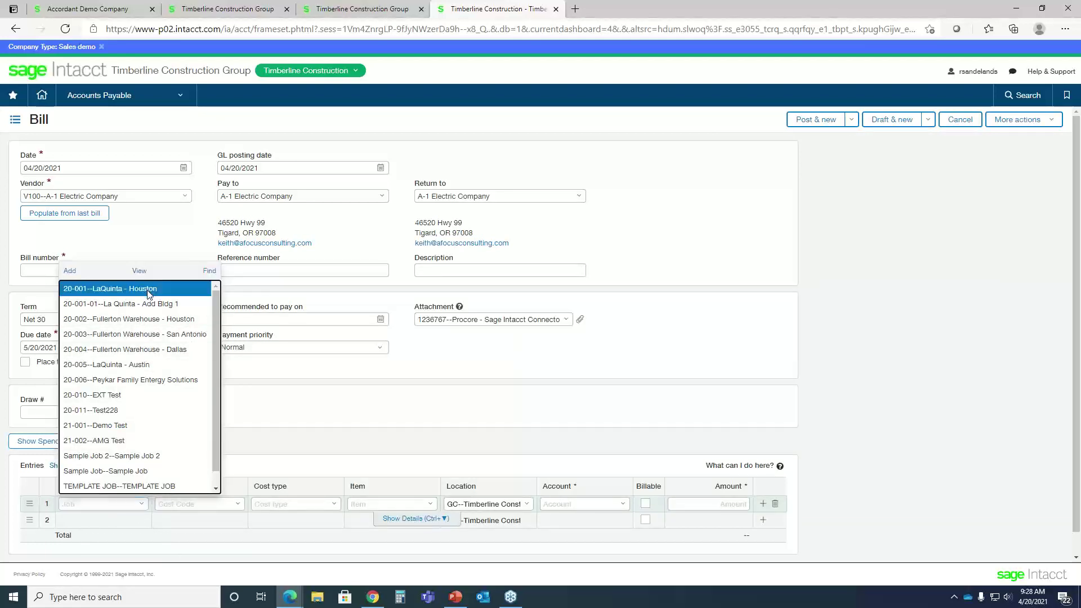
click(150, 288)
click(239, 503)
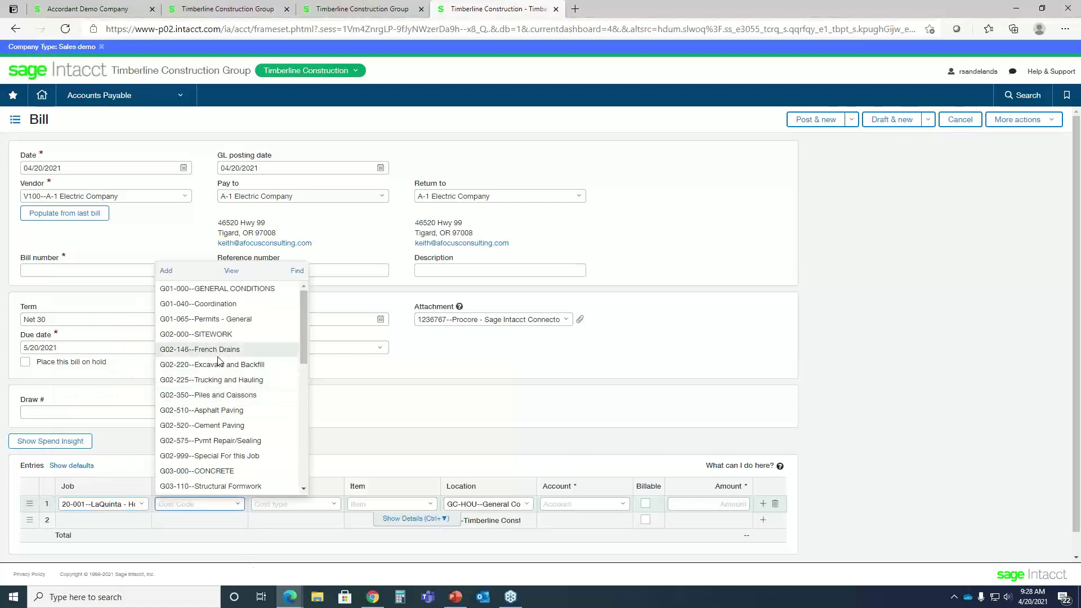
click(232, 369)
click(334, 503)
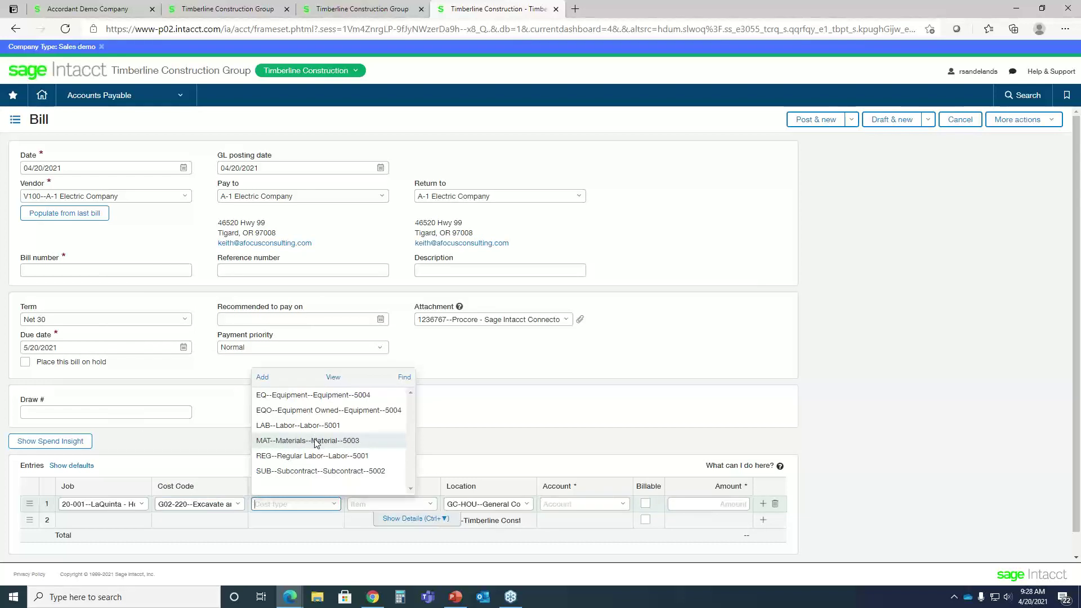
click(316, 441)
Set the amount of bill entry line 1 to 900
click(708, 503)
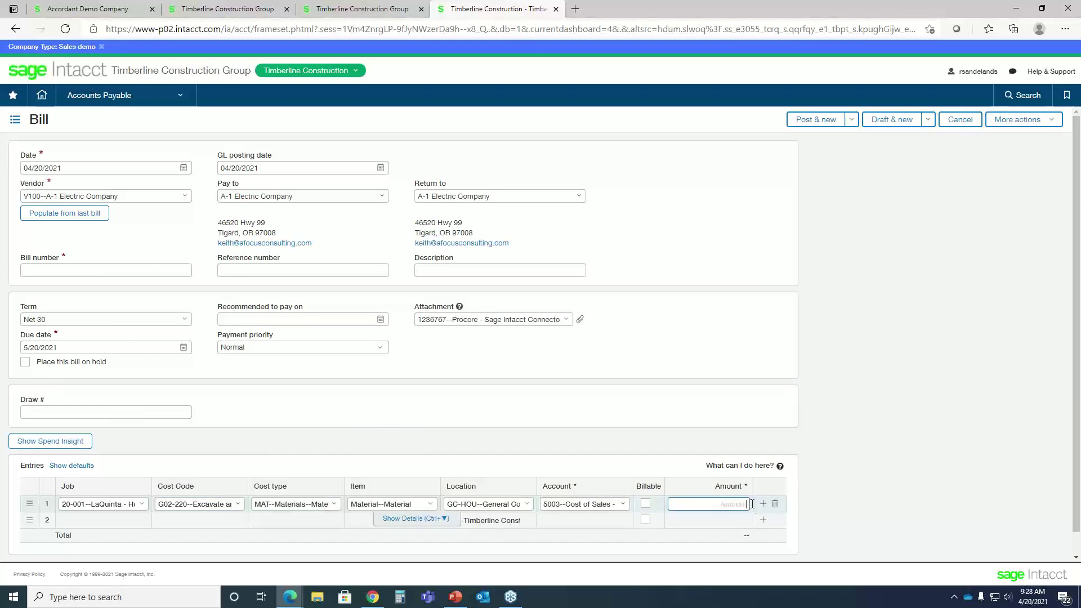
text(9)
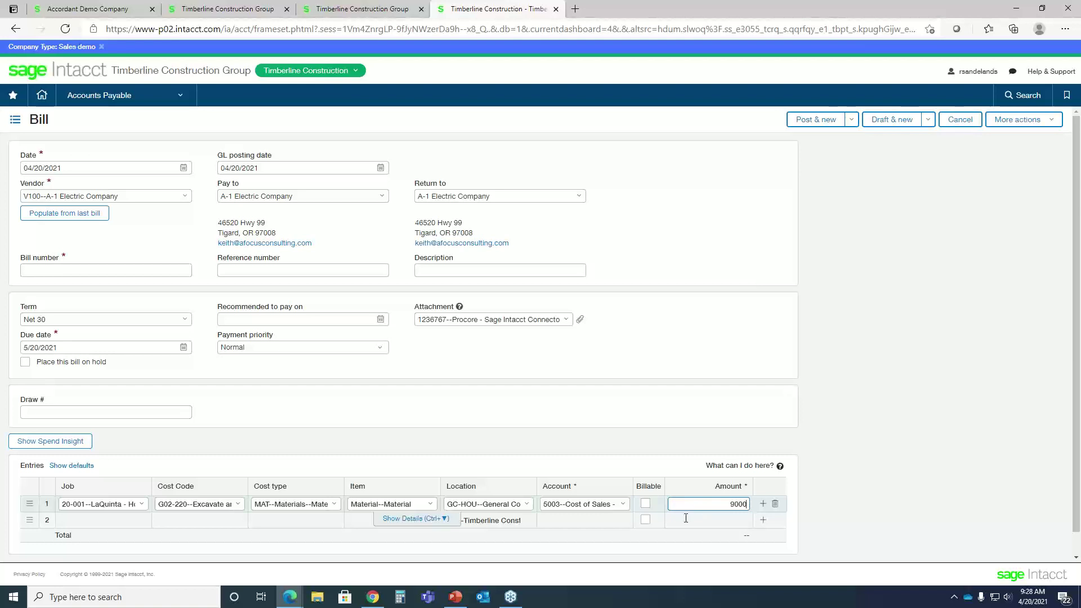
text(000)
double_click(742, 505)
key(BackSpace)
Try to post the bill, giving it the required bill number 64356
click(810, 120)
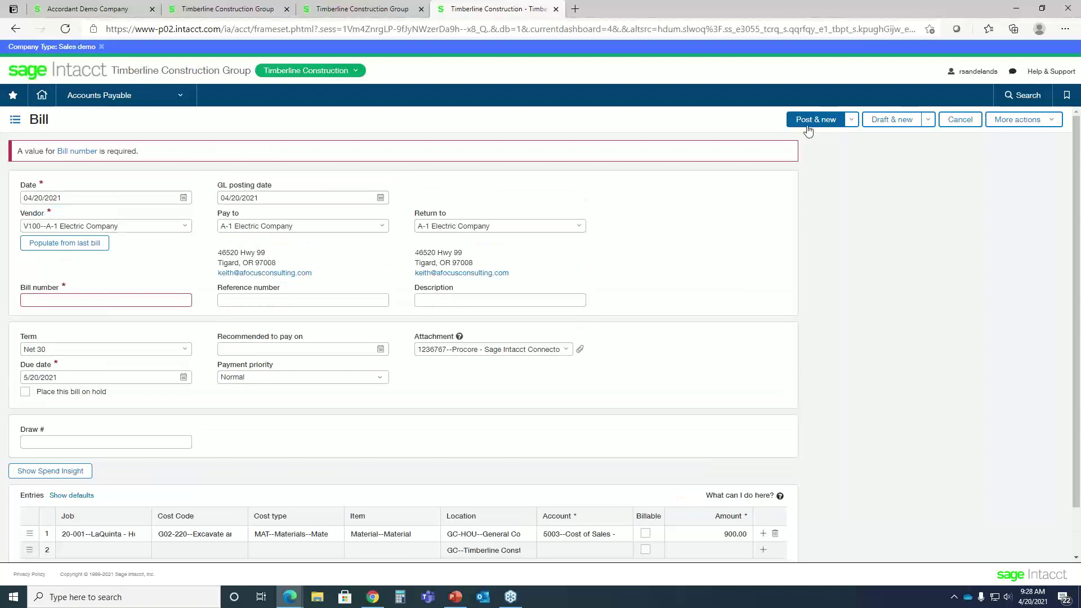
click(64, 298)
text(64356)
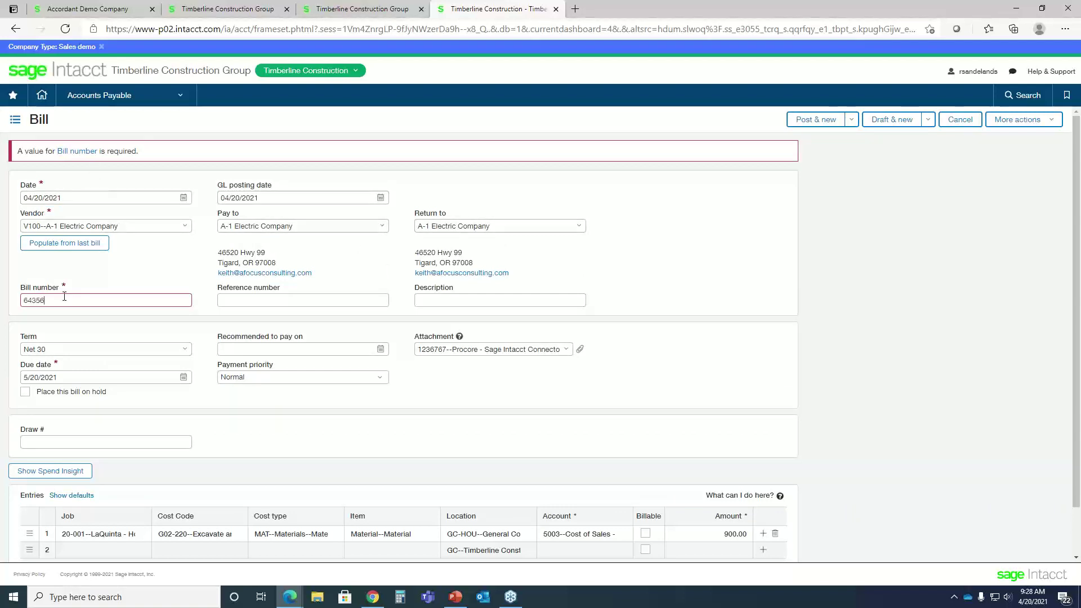
click(815, 118)
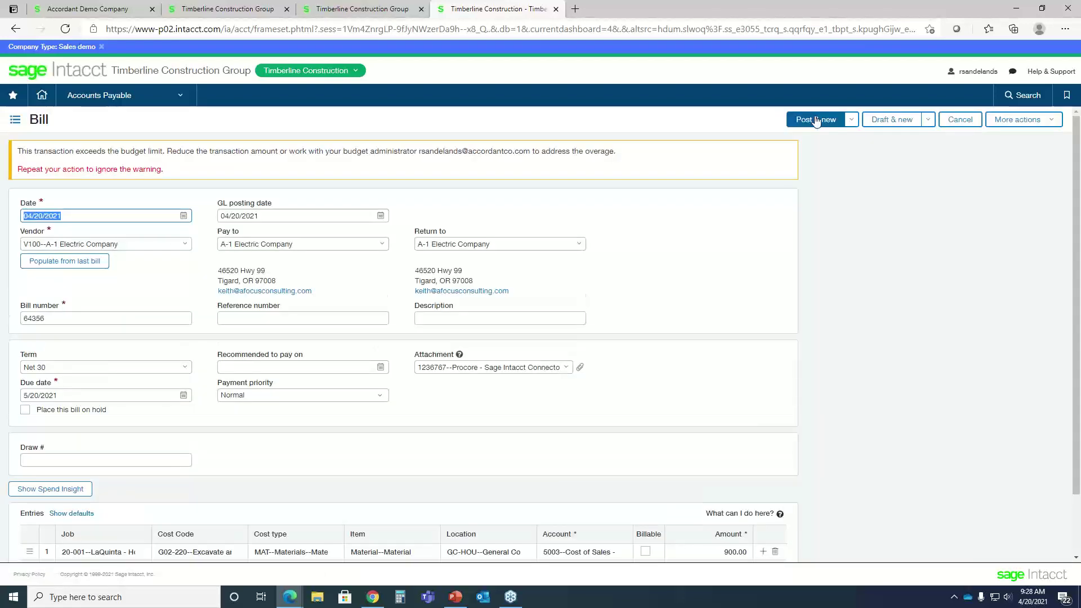
Examine the bill's Spend Insight, drilling into the budget, actual and committed expenditure reports for its cost code, and close it
click(51, 490)
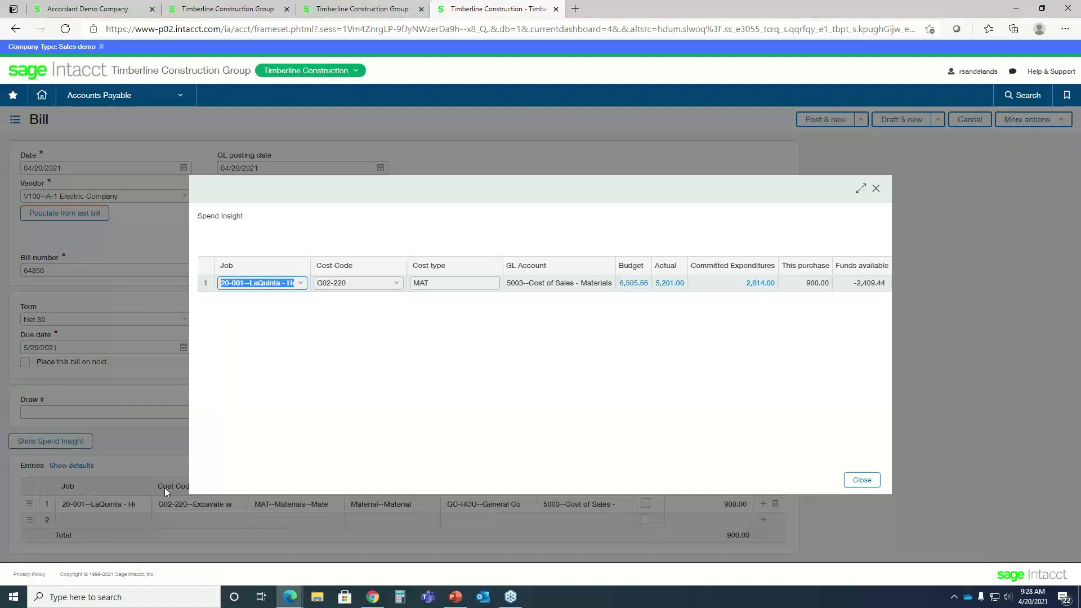
click(632, 285)
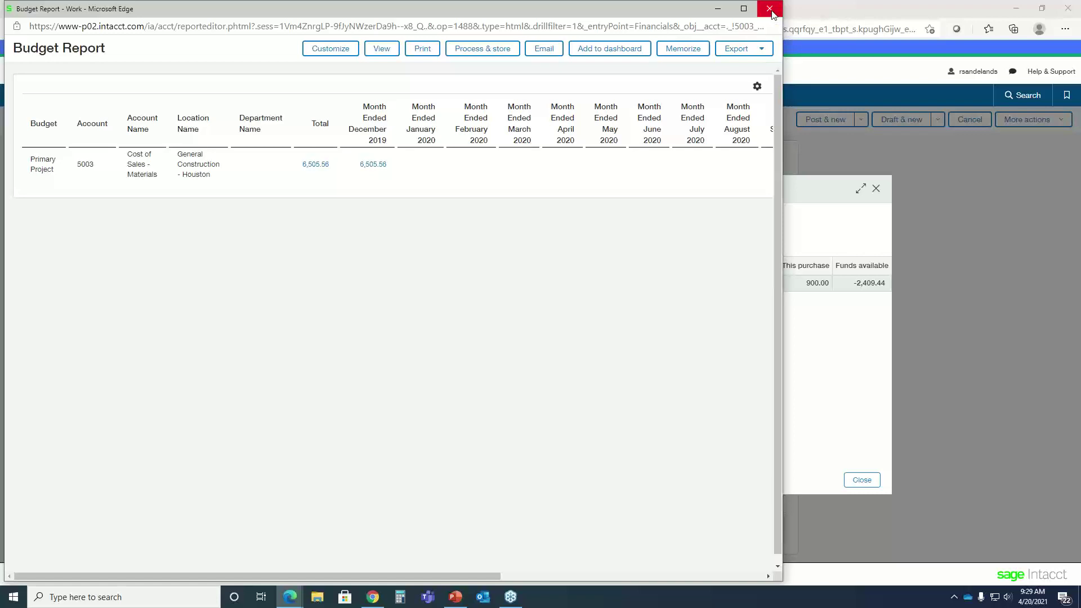
click(771, 11)
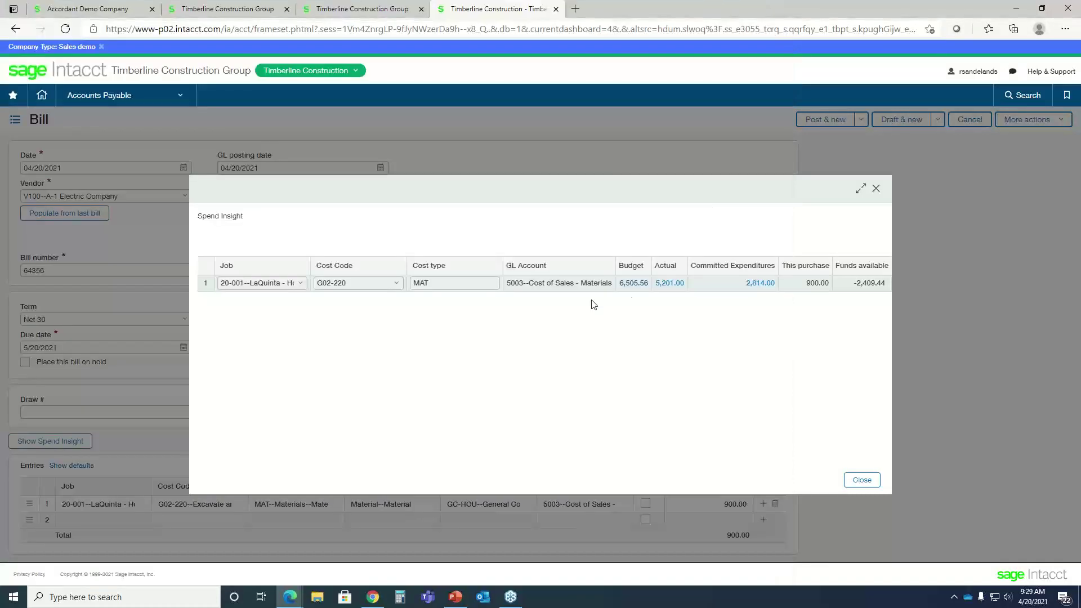
click(666, 283)
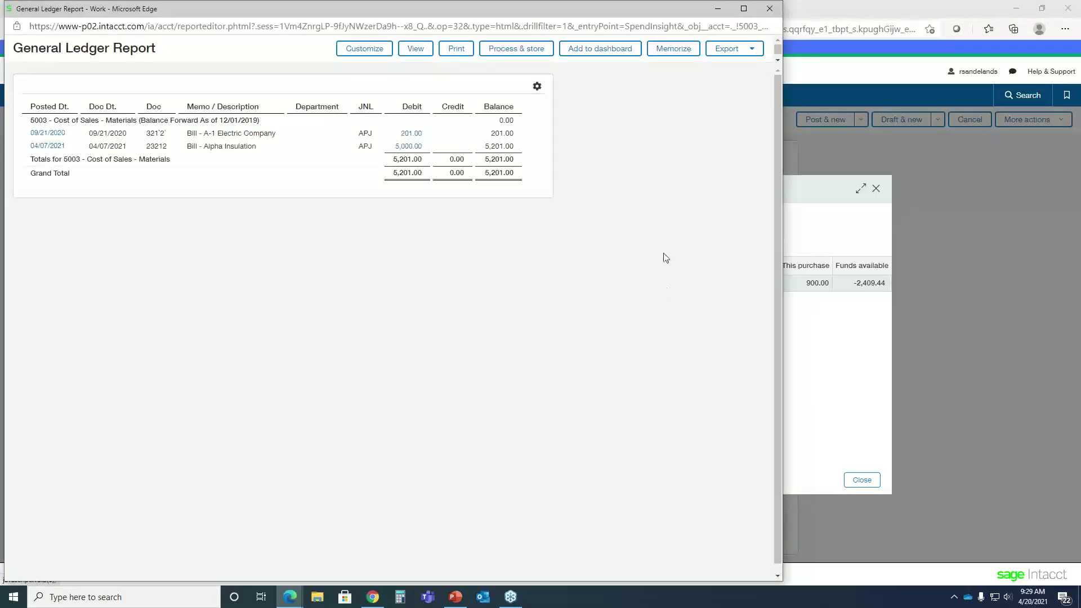
click(769, 9)
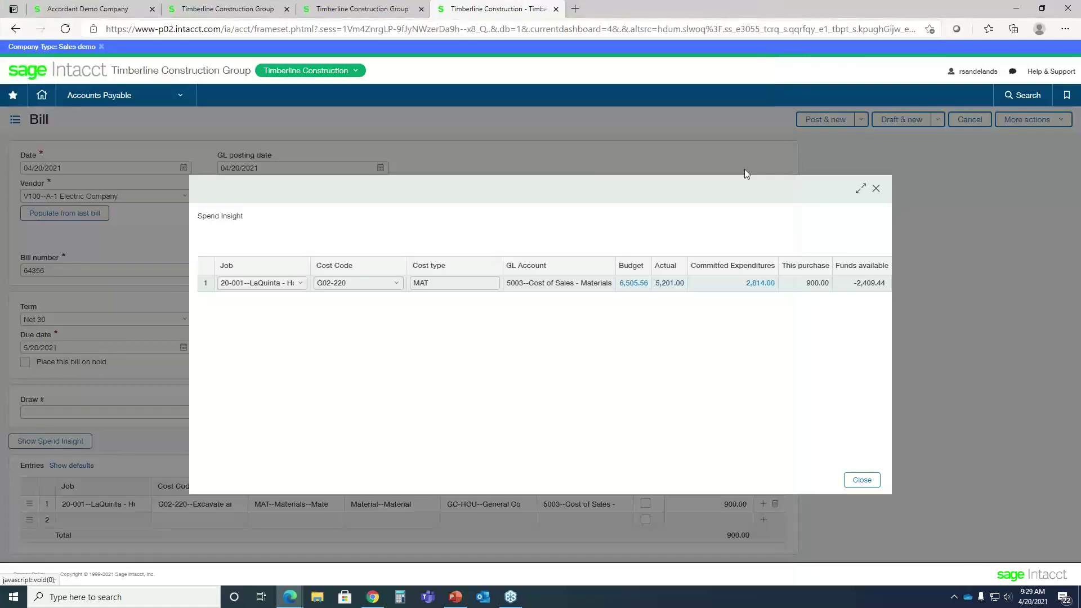
click(760, 283)
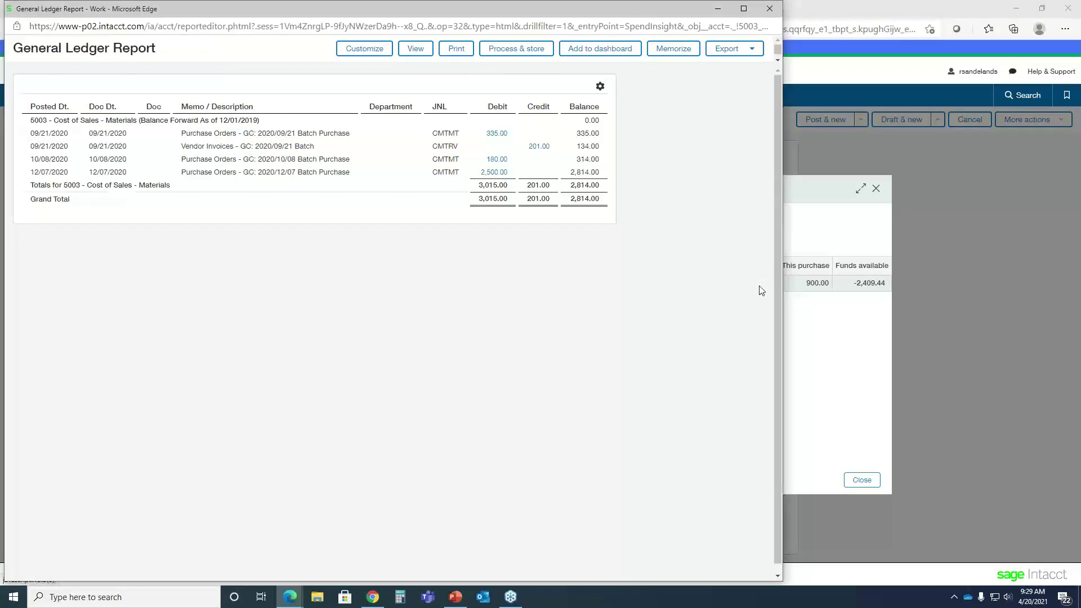
click(769, 9)
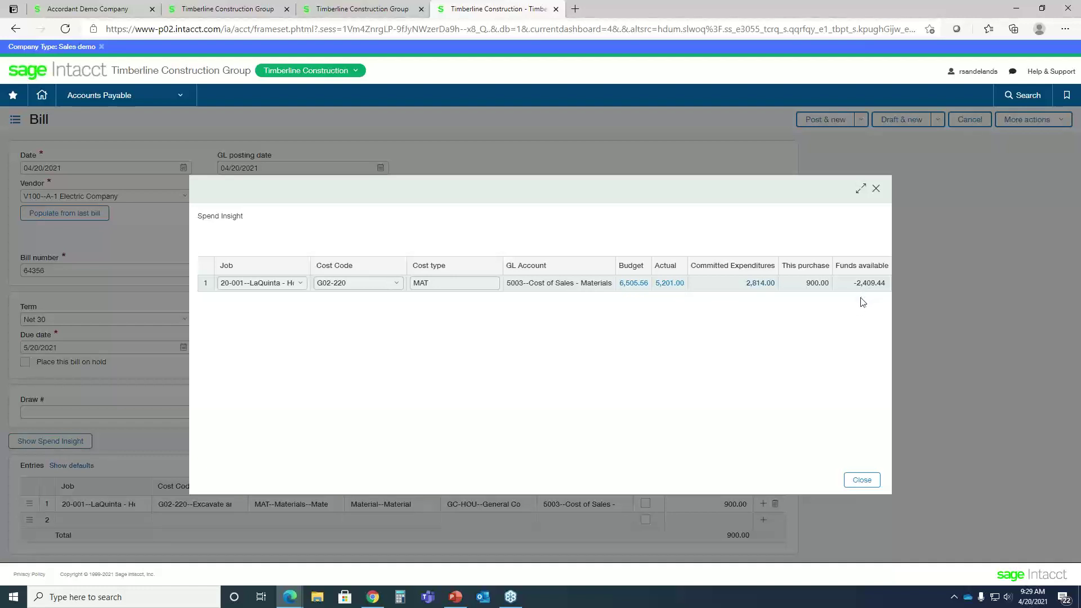
click(863, 483)
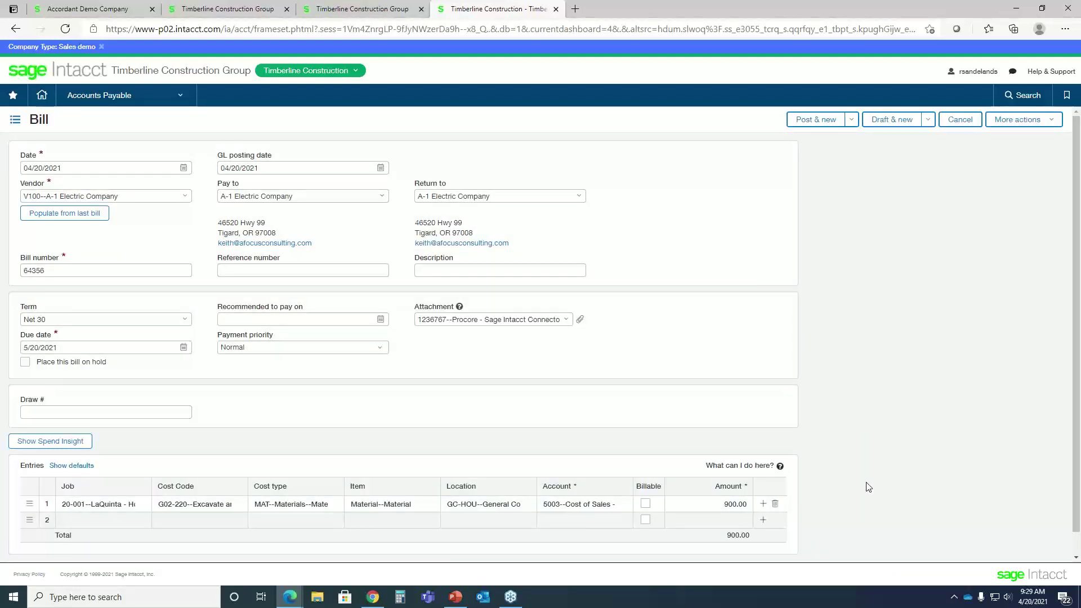
Post the A-1 Electric Company bill and leave the blank new bill without entering anything
click(807, 120)
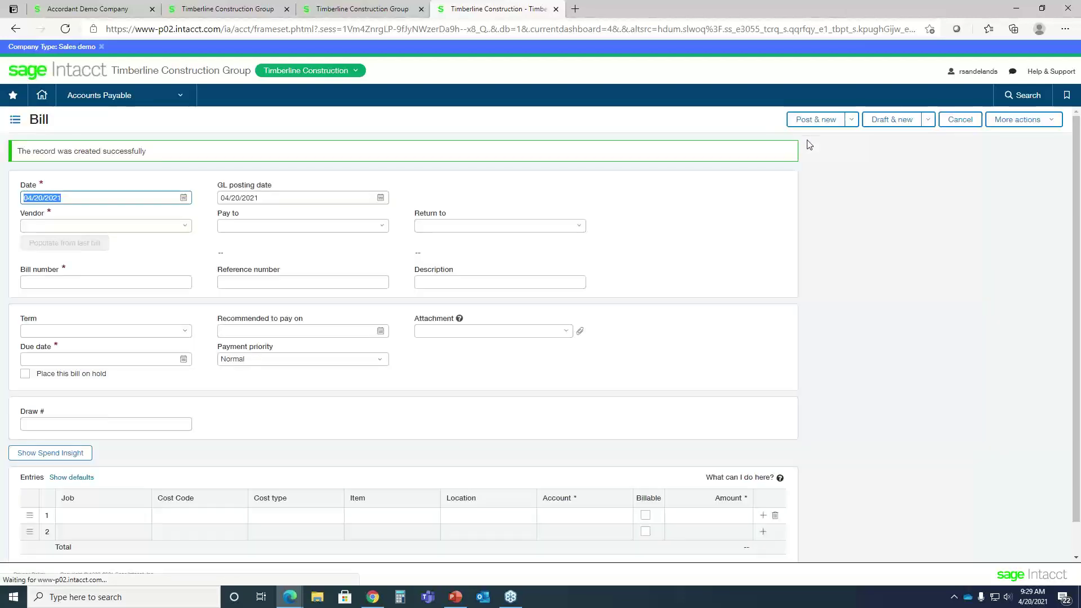
click(960, 121)
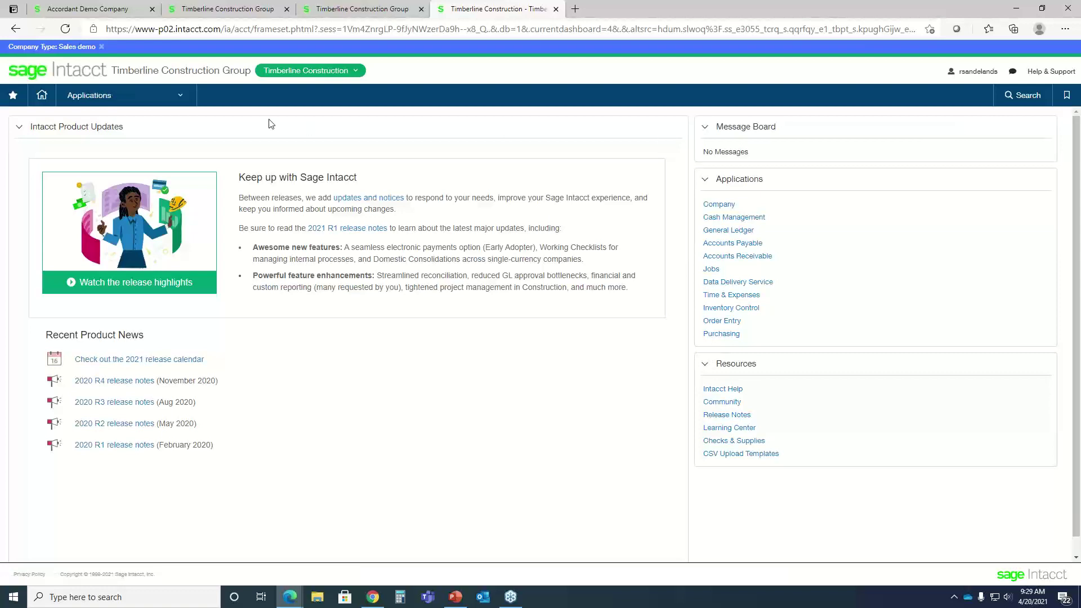
mouse_move(186, 104)
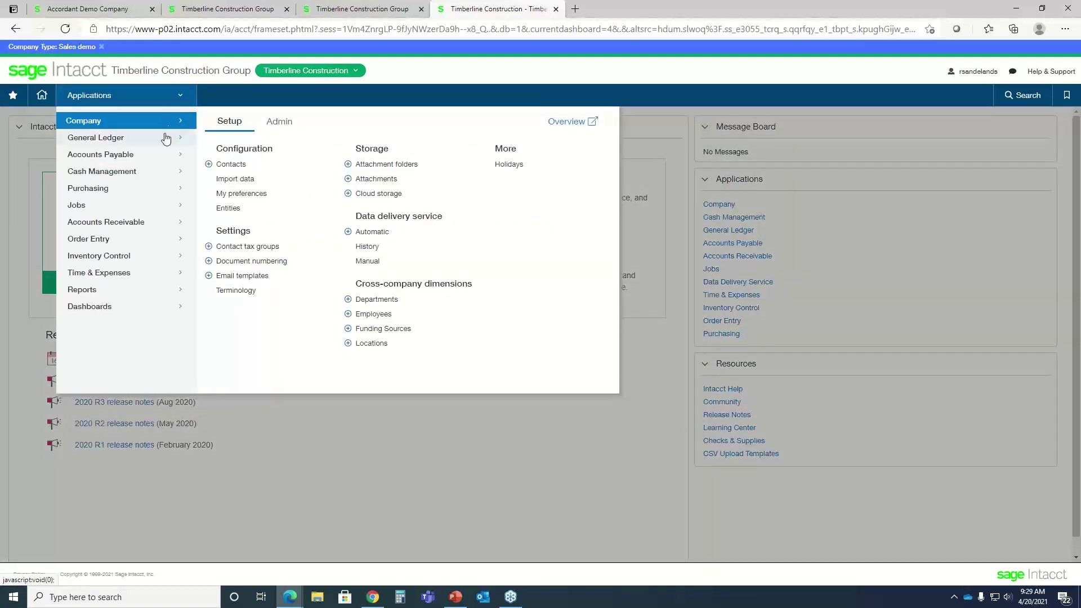
Start a new General Ledger journal entry, dismiss the feedback notice, review the blank form and cancel the entry
mouse_move(164, 142)
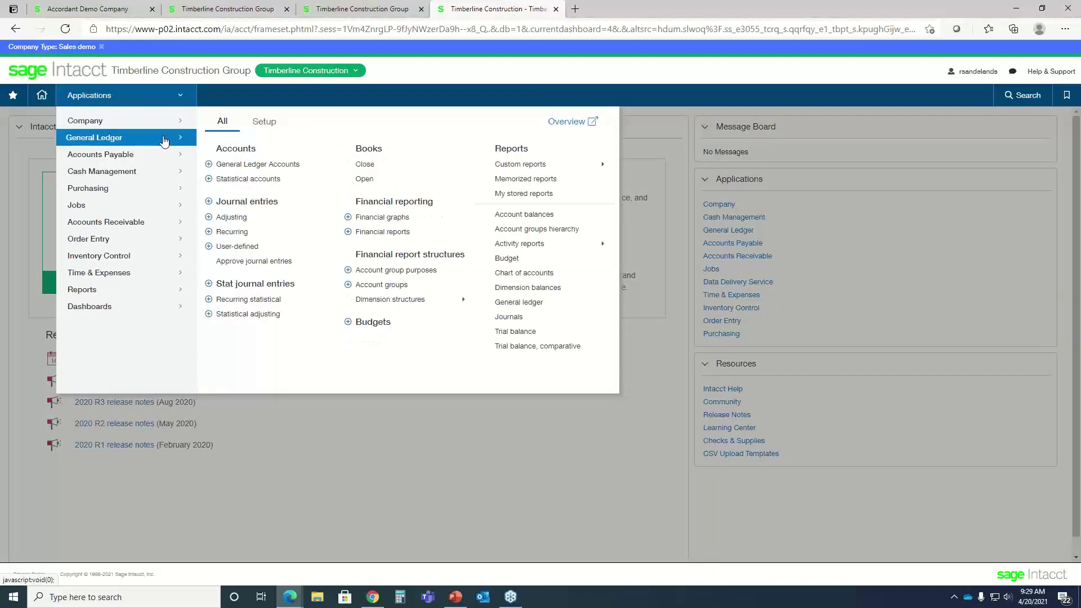
click(251, 204)
click(861, 128)
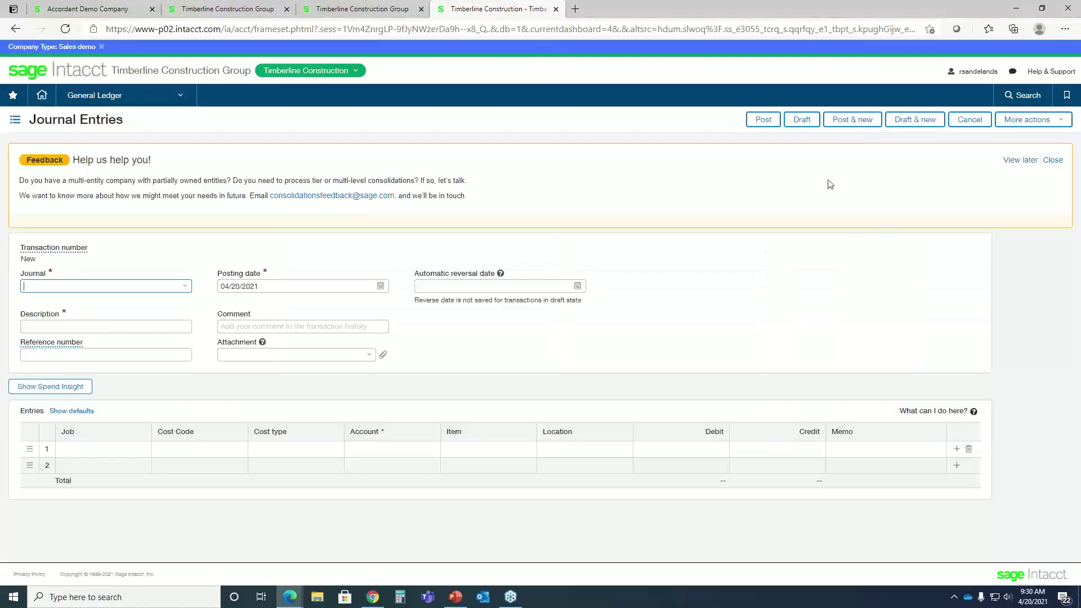
click(1050, 160)
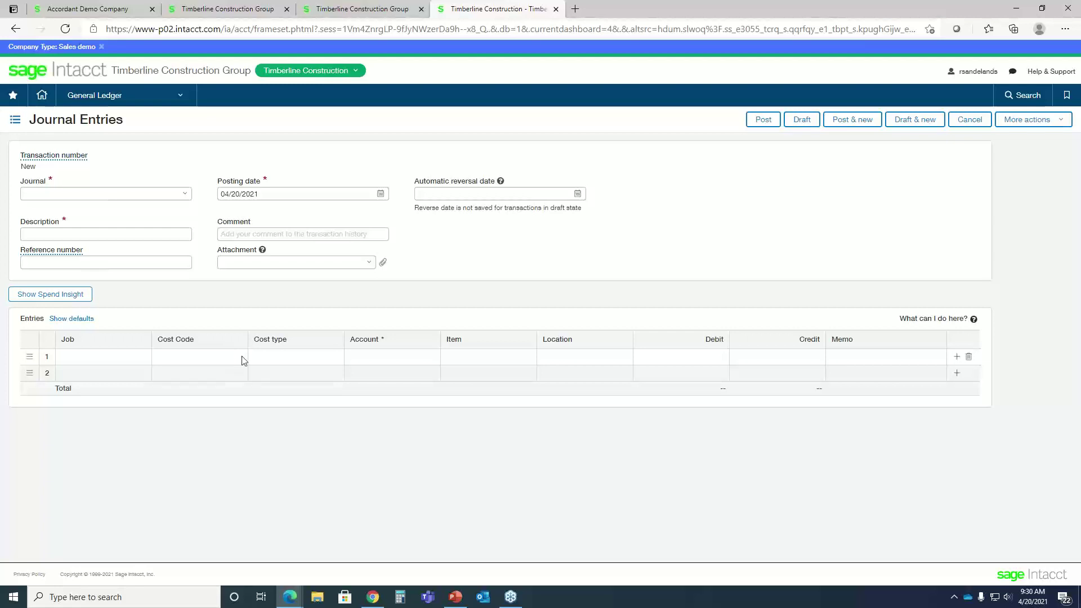
click(968, 120)
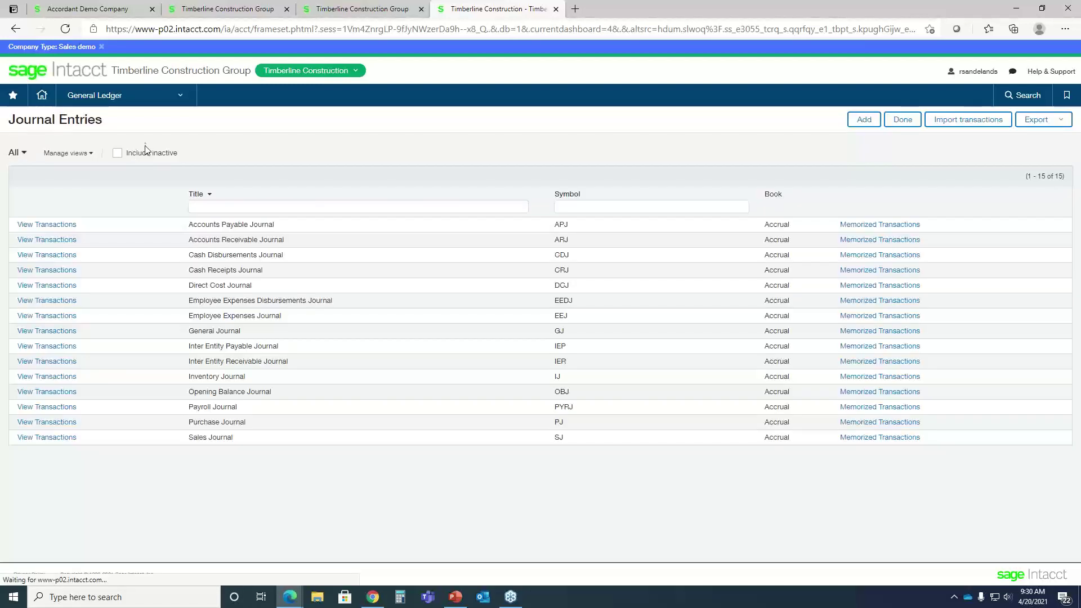
Open Pay Bills in Accounts Payable and filter the bills to the vendor range V100--A-1 Electric Company through V101--Alpha Insulation
click(175, 99)
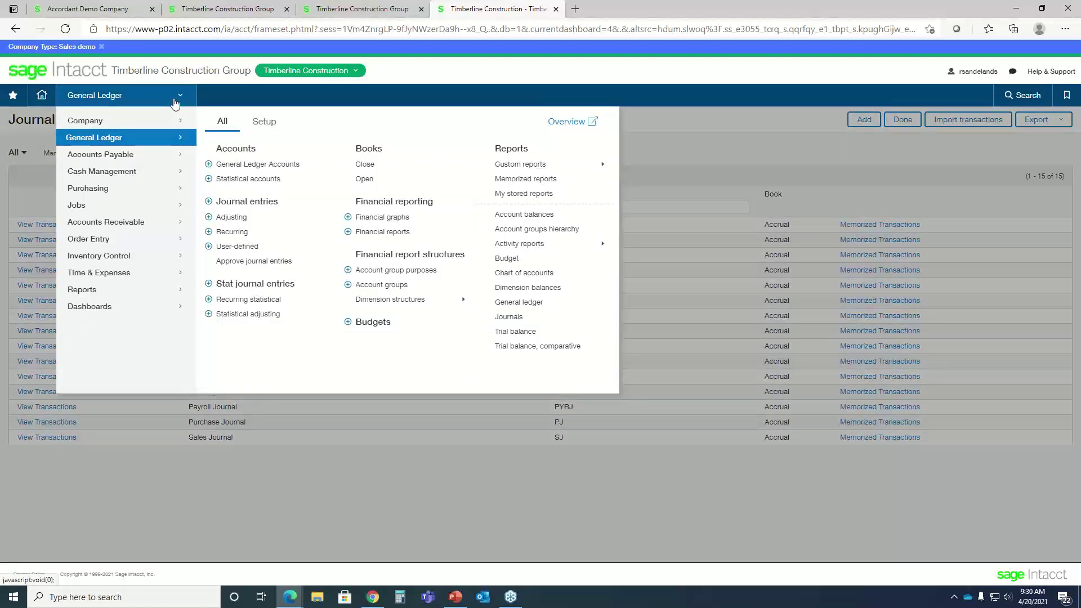
mouse_move(150, 162)
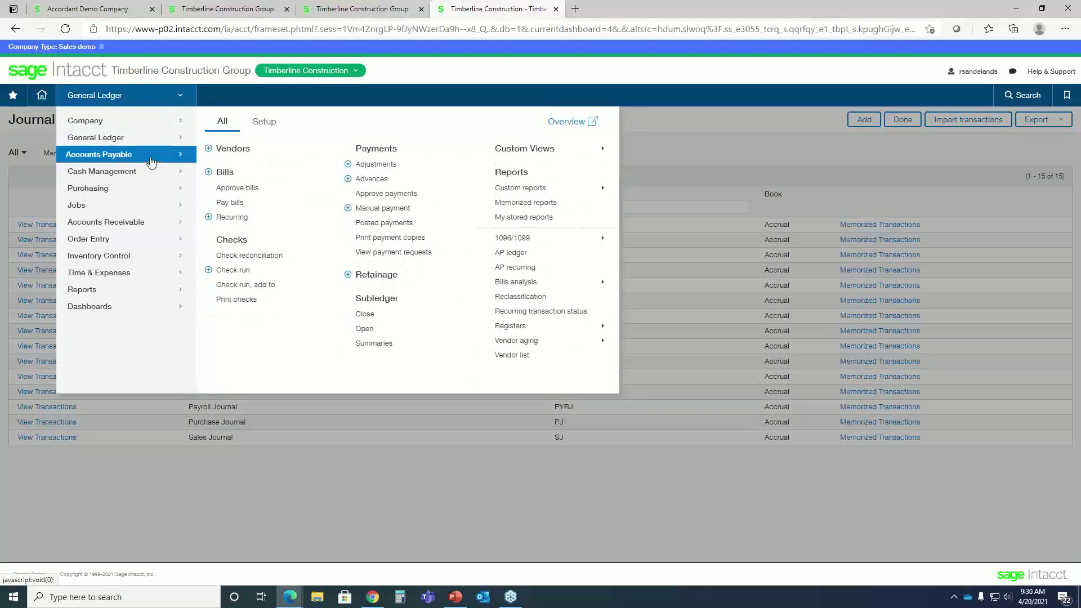
click(231, 203)
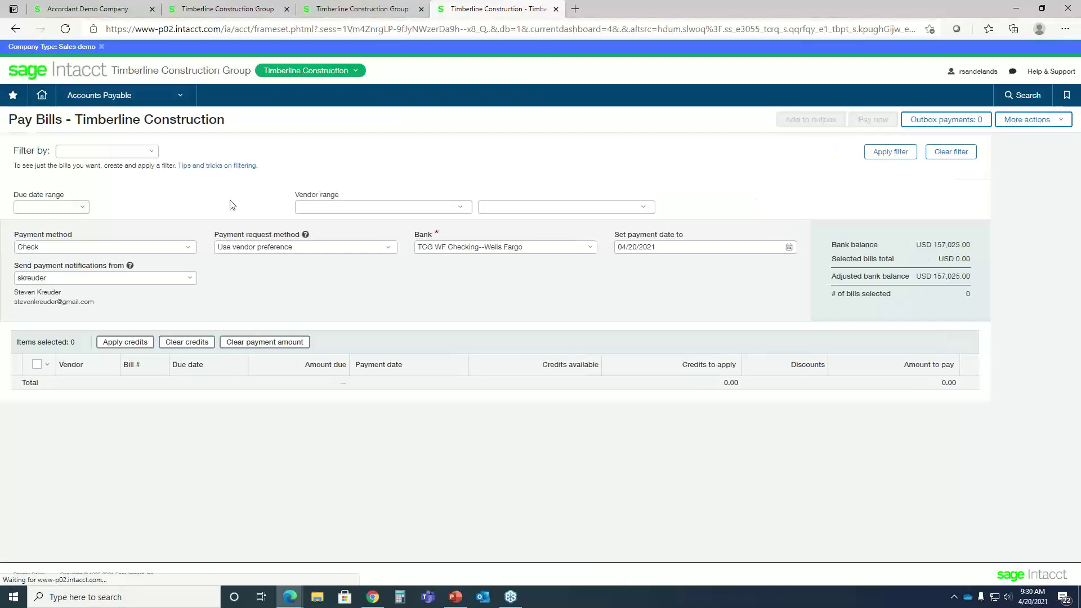
click(152, 151)
click(153, 156)
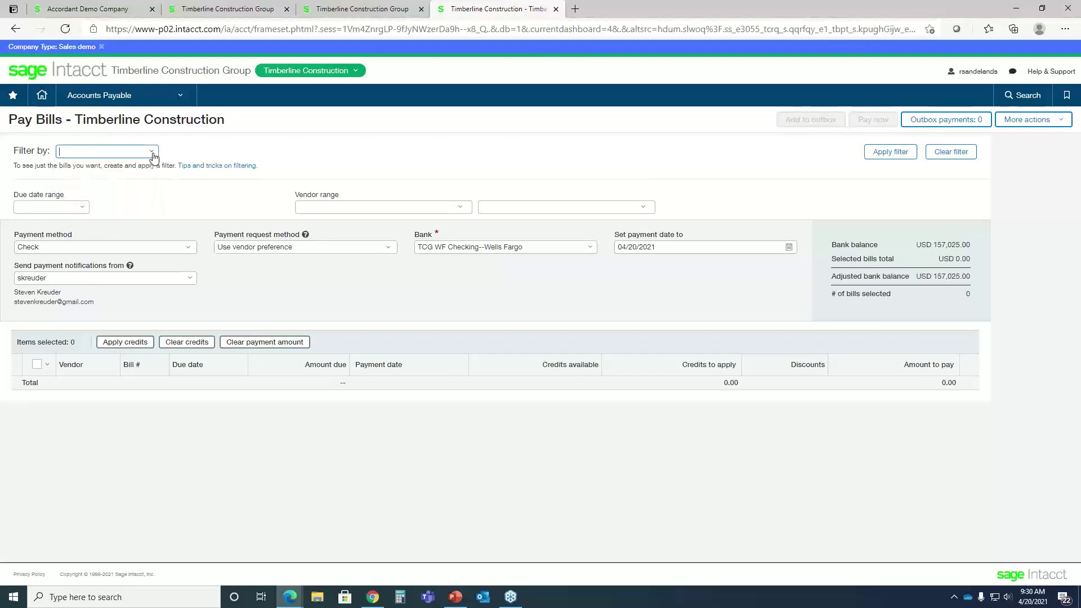
click(458, 207)
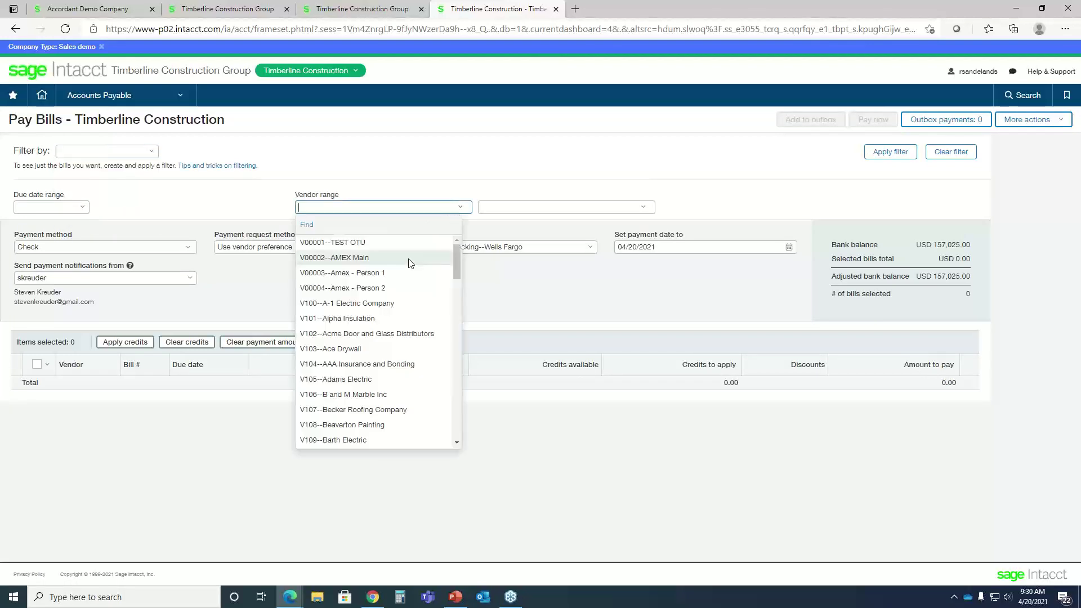
click(381, 304)
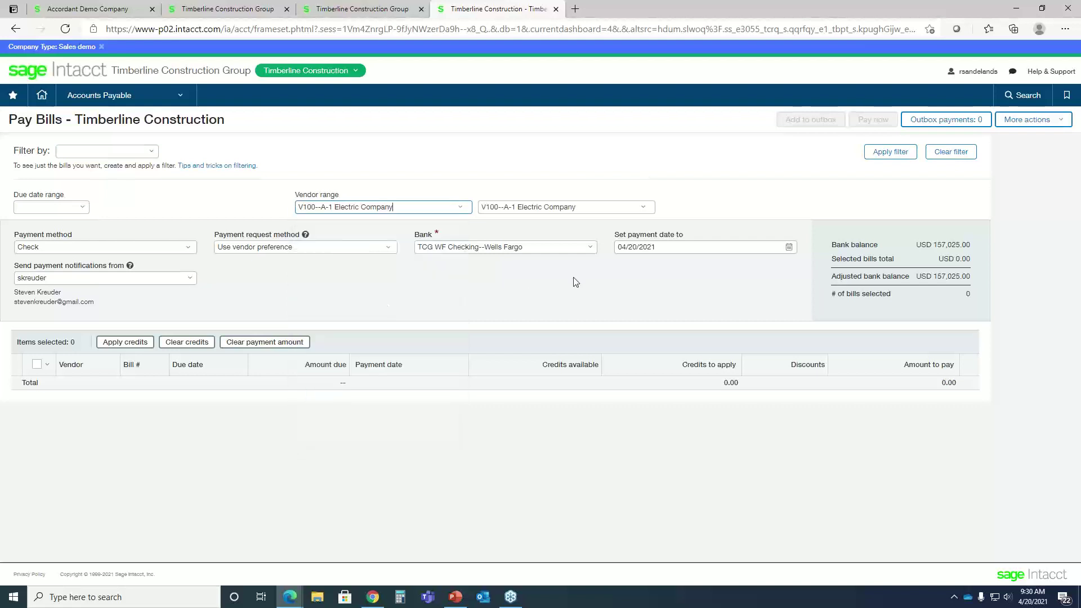
click(646, 208)
click(569, 331)
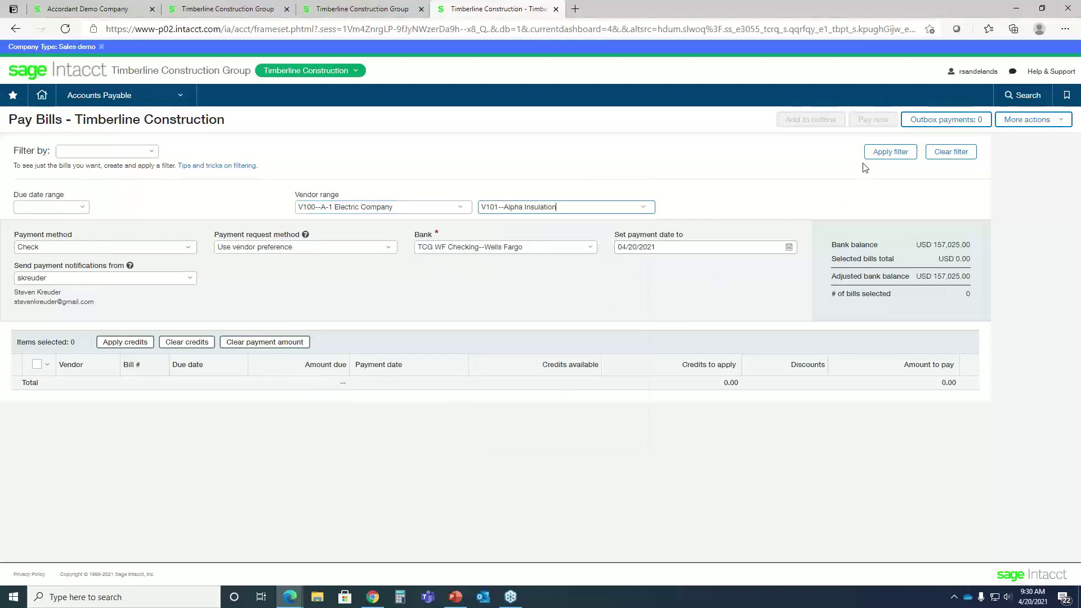
click(881, 154)
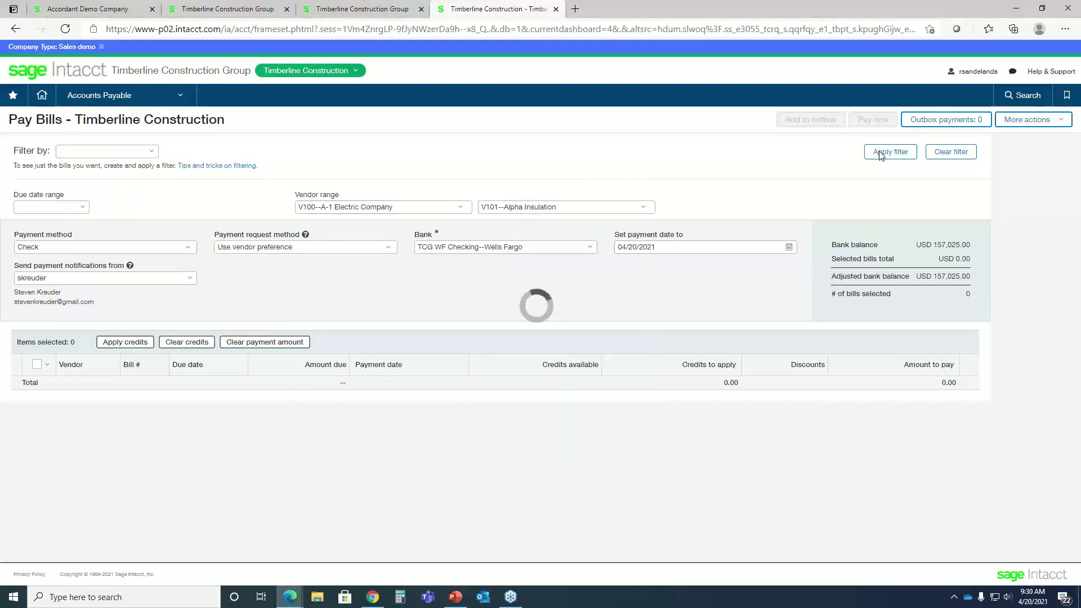
Select bills 1132, 235 and 2234 for payment
click(47, 384)
click(47, 400)
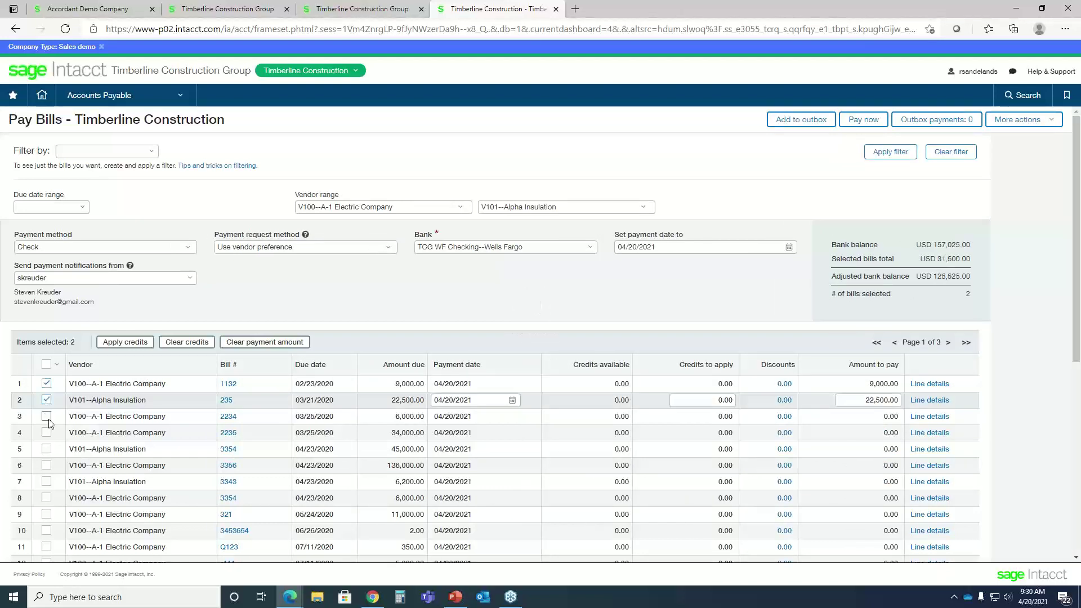
click(47, 417)
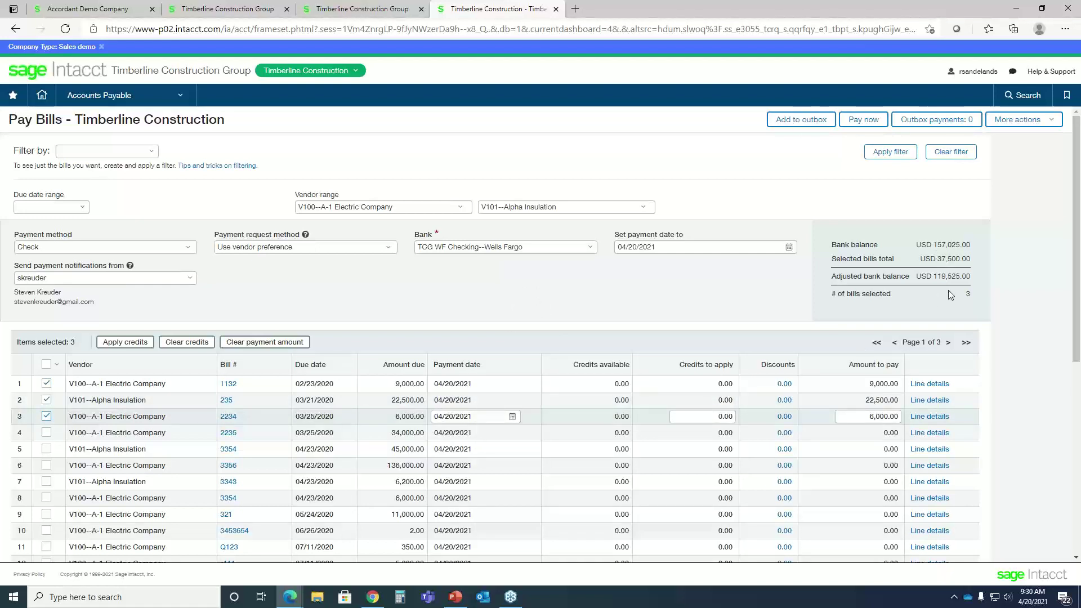
Examine the details of A-1 Electric Company's bill 2234 and close the bill
click(230, 419)
scroll(315, 426, down, 5)
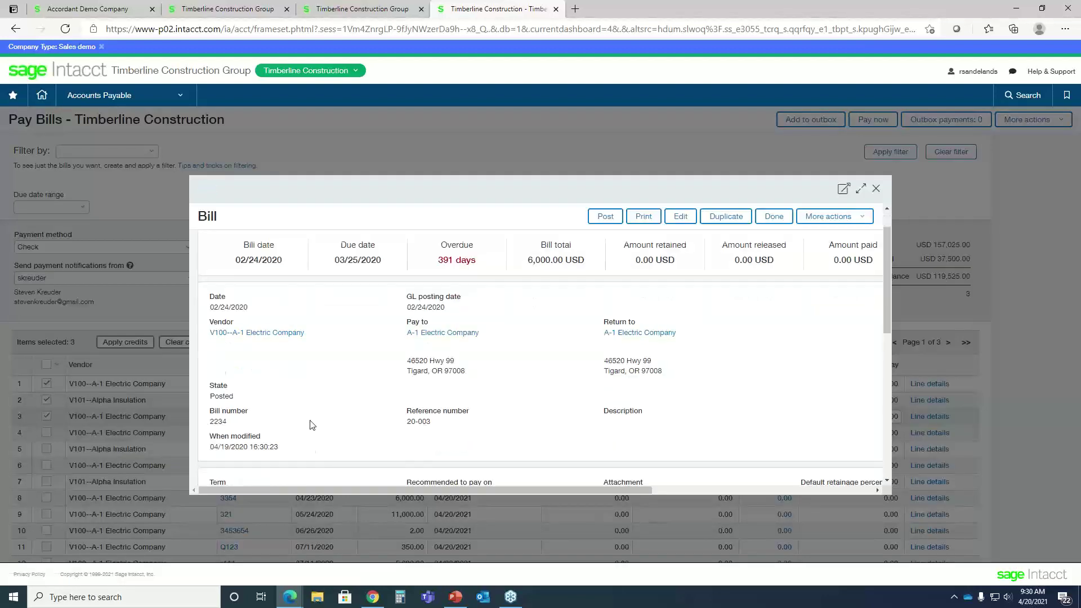
scroll(314, 426, down, 3)
scroll(313, 424, up, 8)
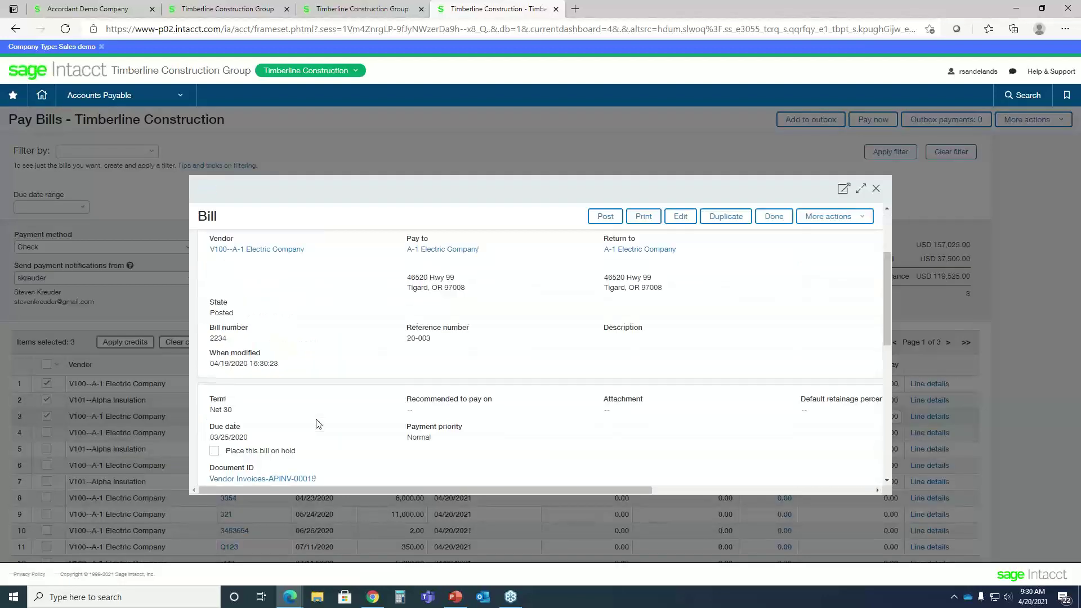
click(876, 188)
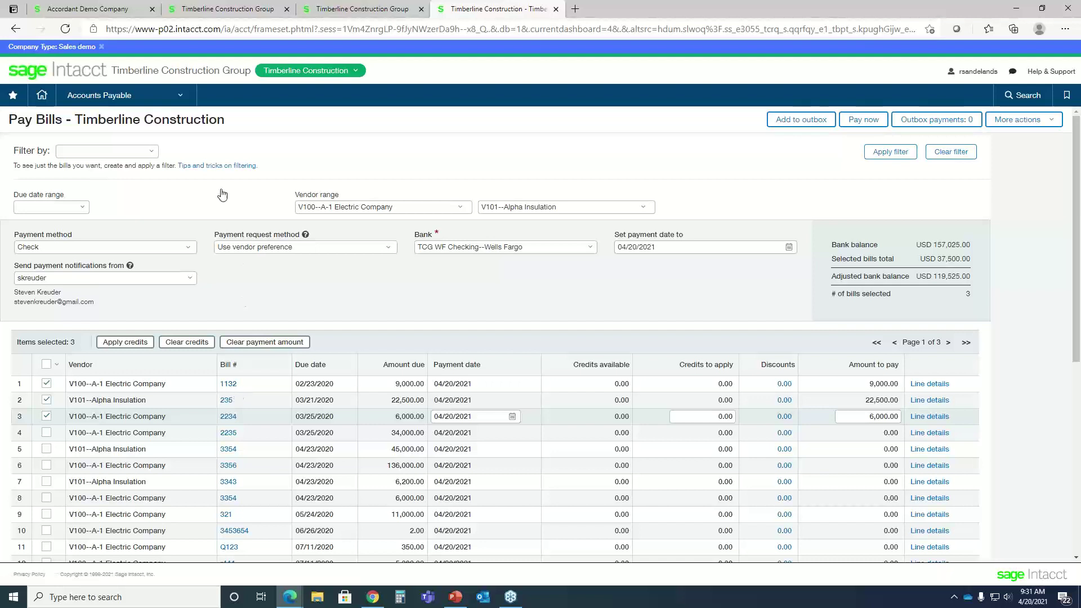
Bring up the list of application areas from the Pay Bills page
click(153, 97)
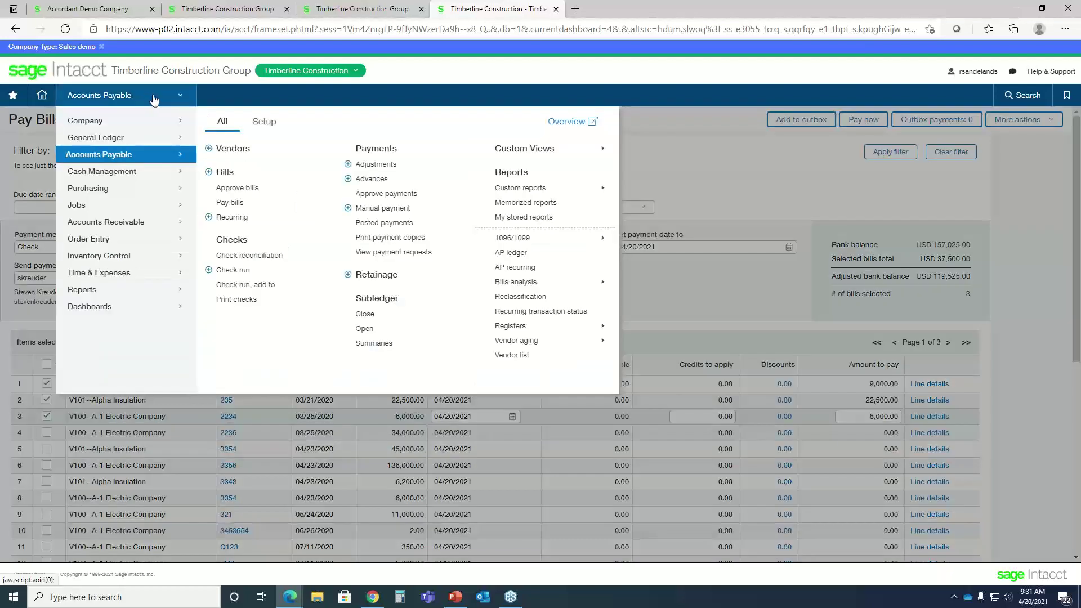